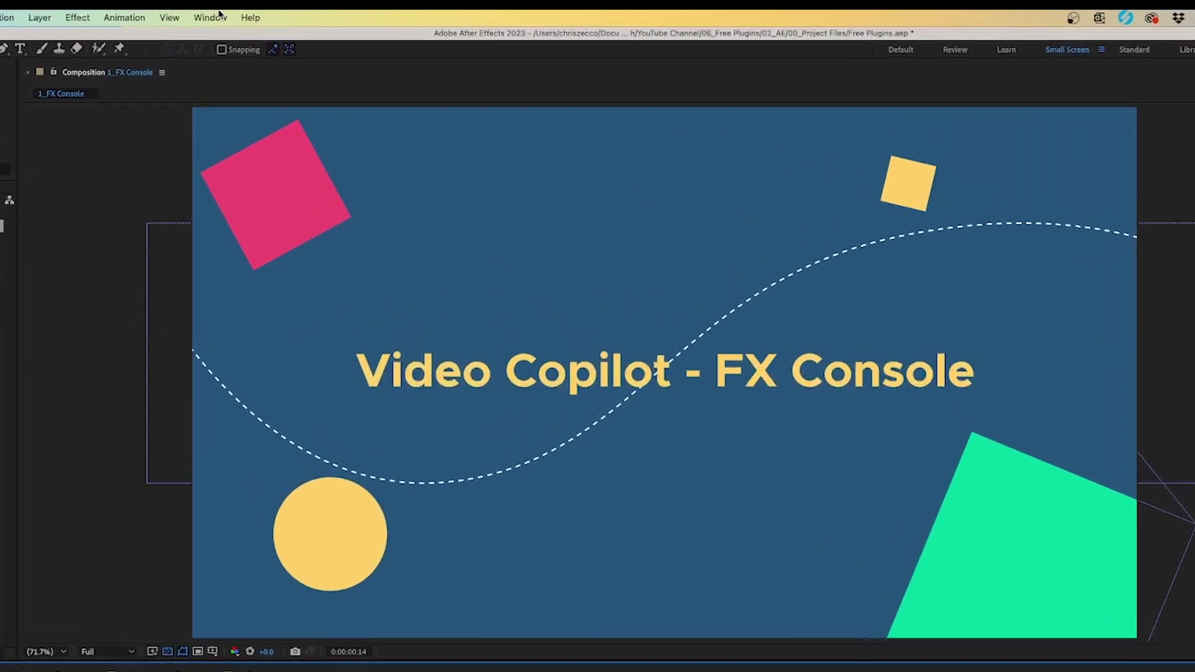
Launch FX Console.jsx and set its interface colour to Light in the settings
click(282, 5)
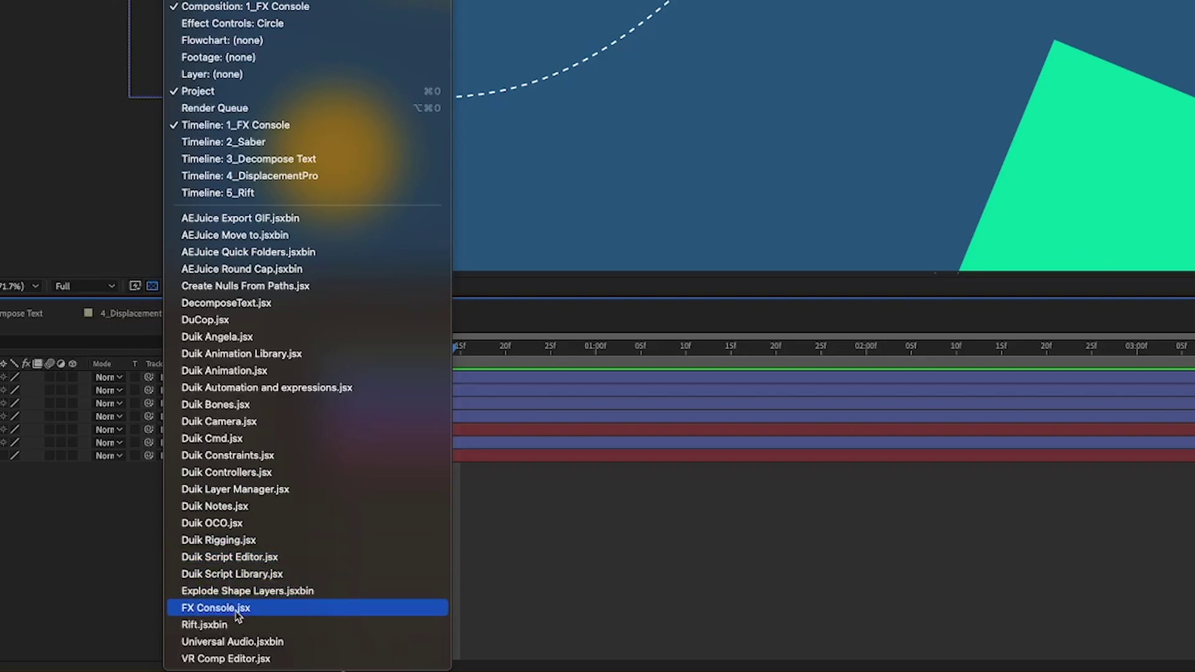
click(237, 609)
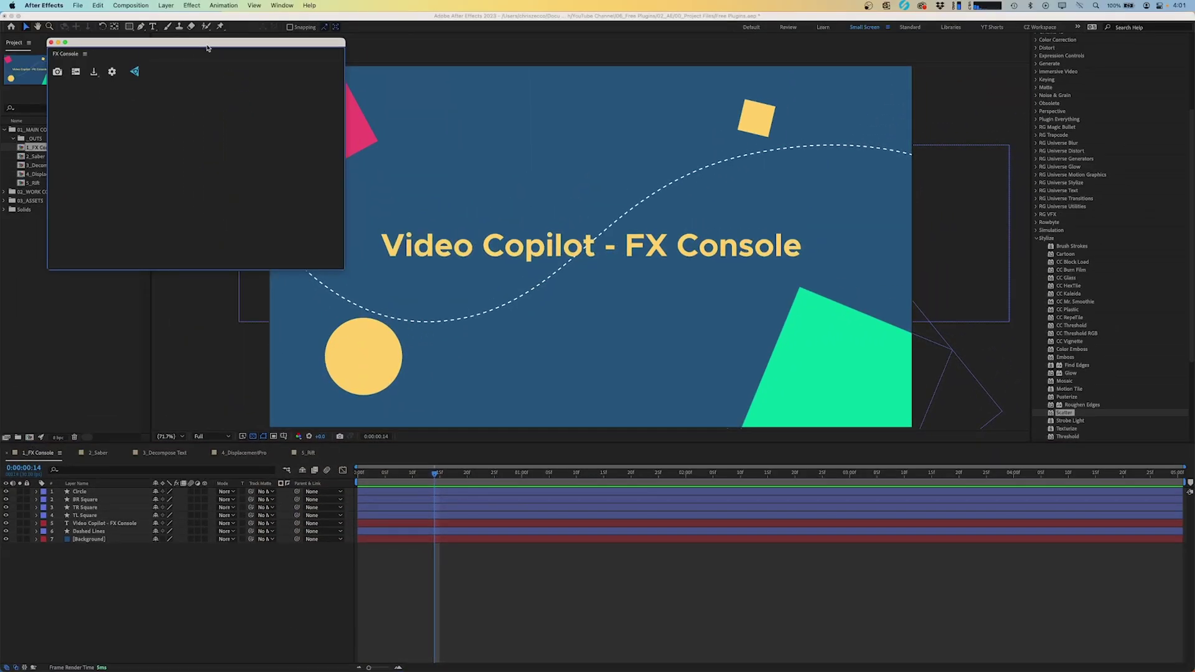
click(112, 74)
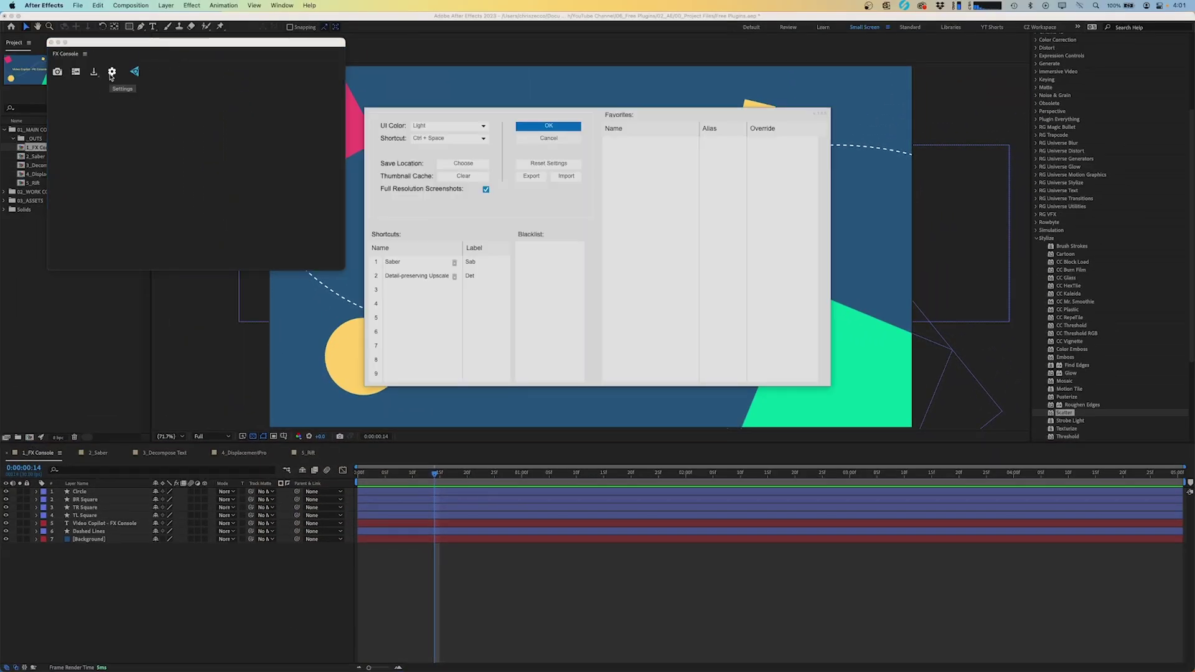
click(439, 127)
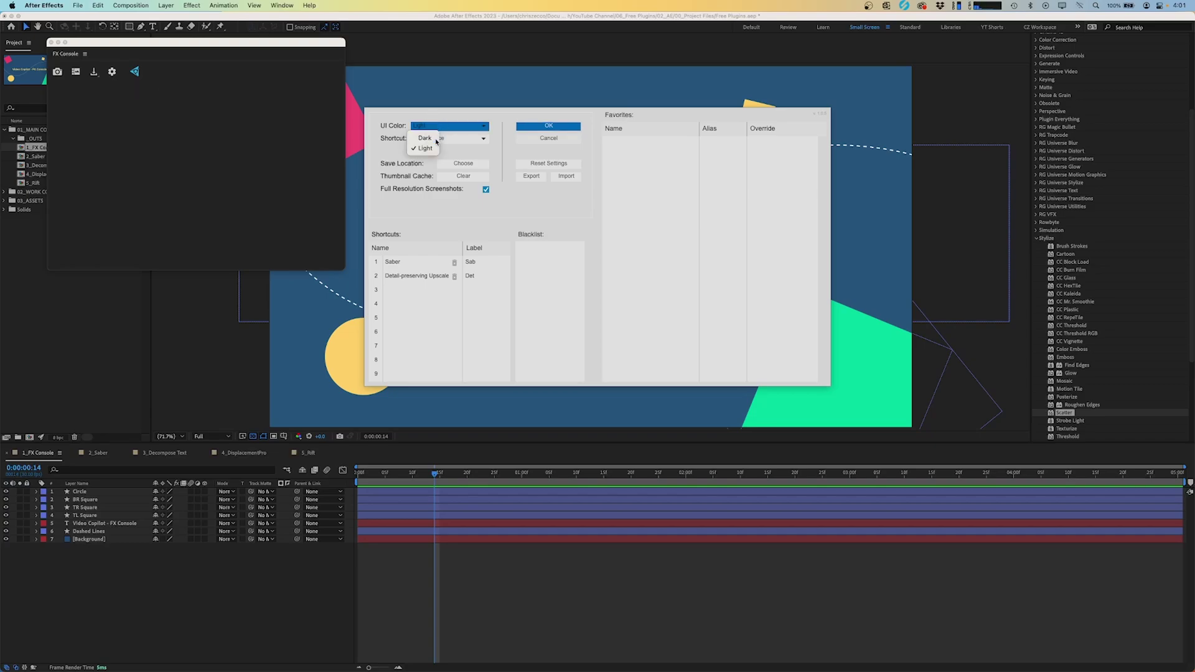
click(428, 138)
click(448, 126)
click(429, 144)
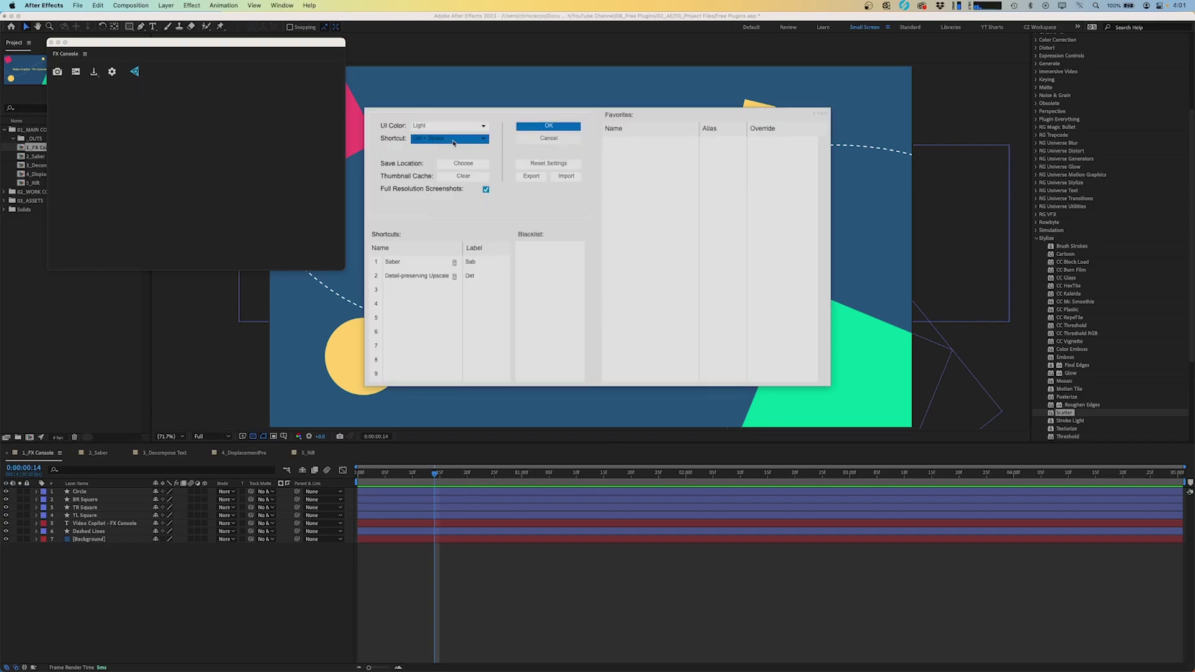
Keep the Ctrl + Space launch shortcut and add Gradient Ramp as the third effect shortcut
click(453, 142)
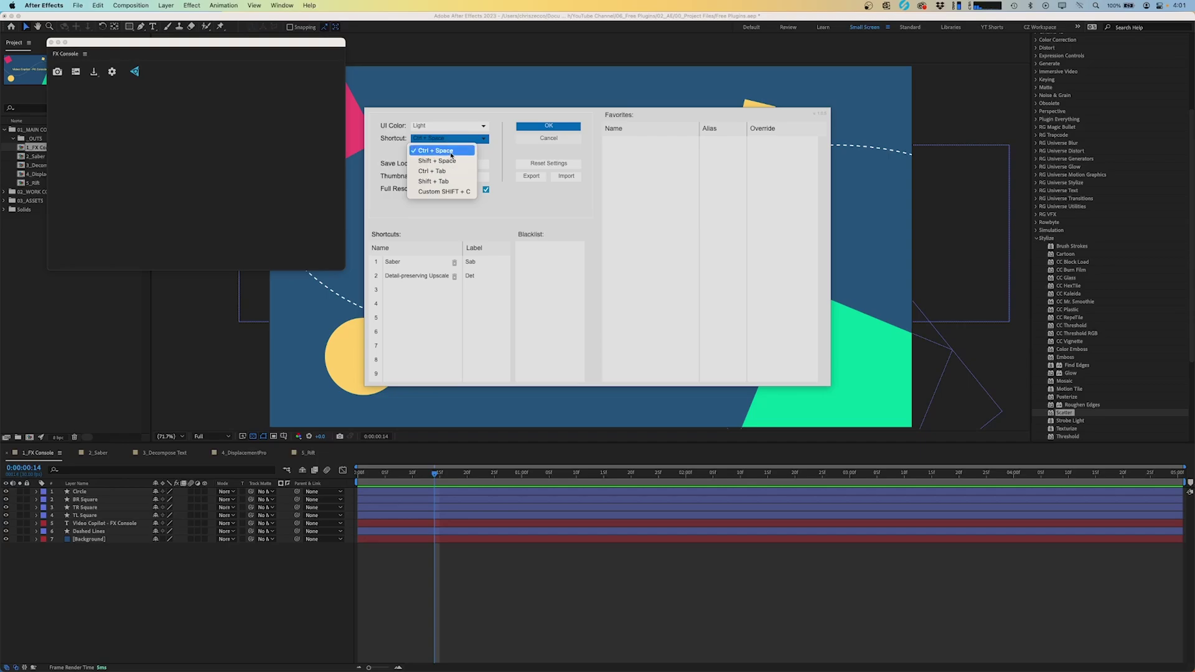
click(449, 151)
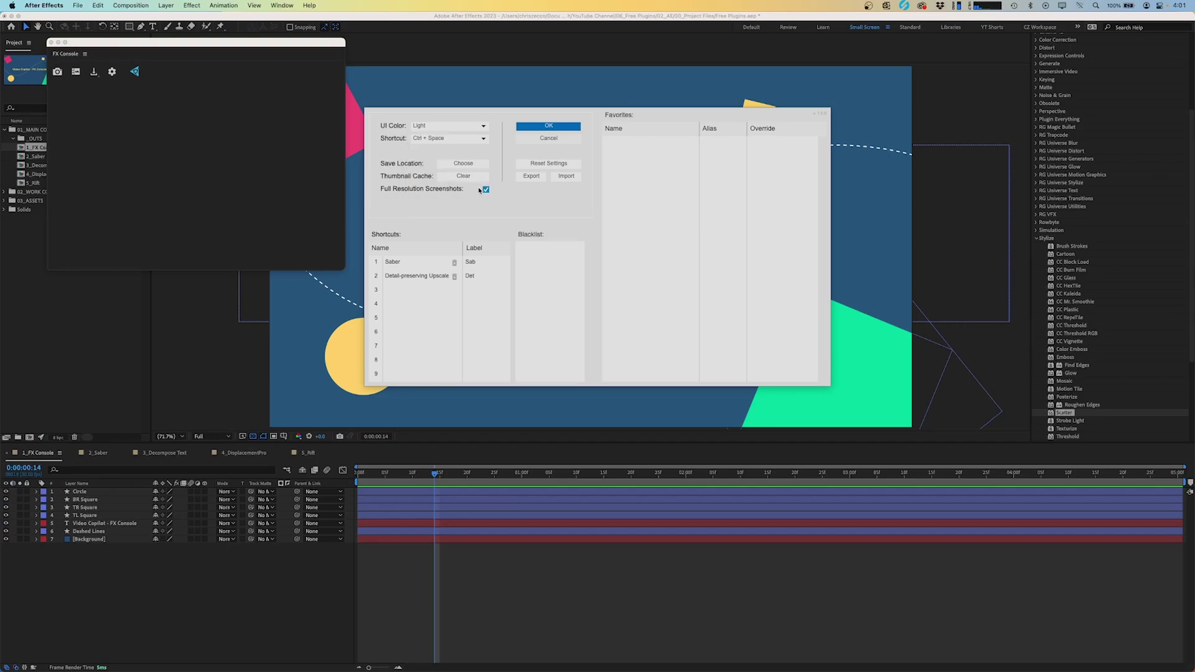
click(431, 291)
text(gradient)
key(Return)
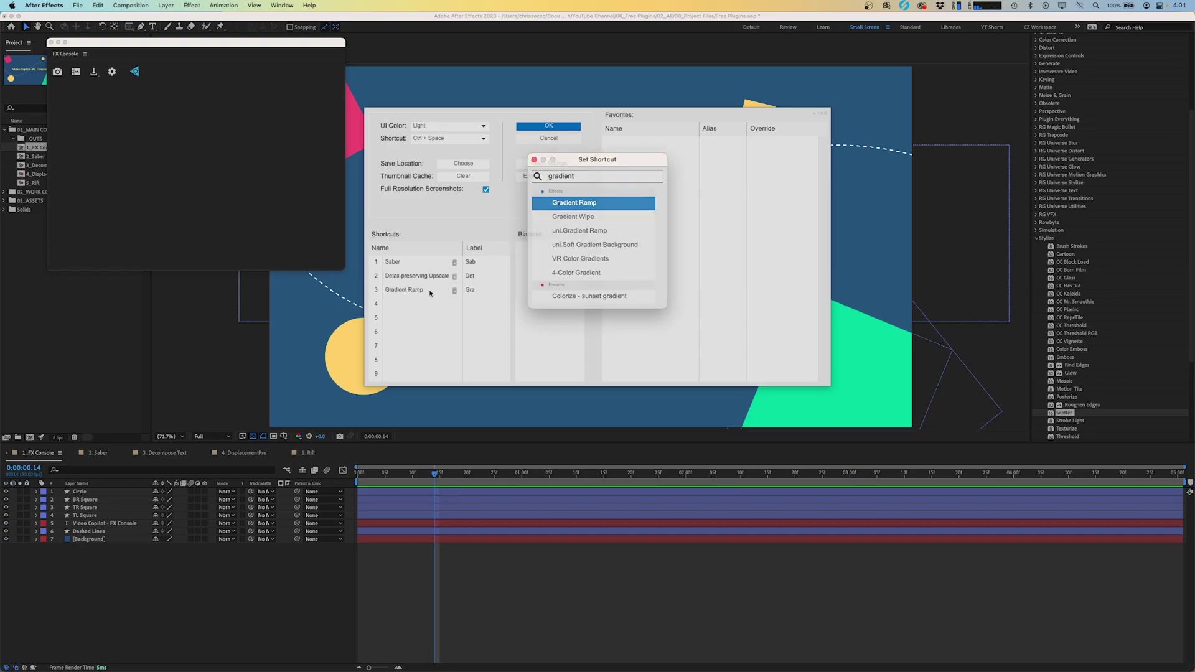
Save the FX Console settings, close the panel, and select the Background layer
click(549, 126)
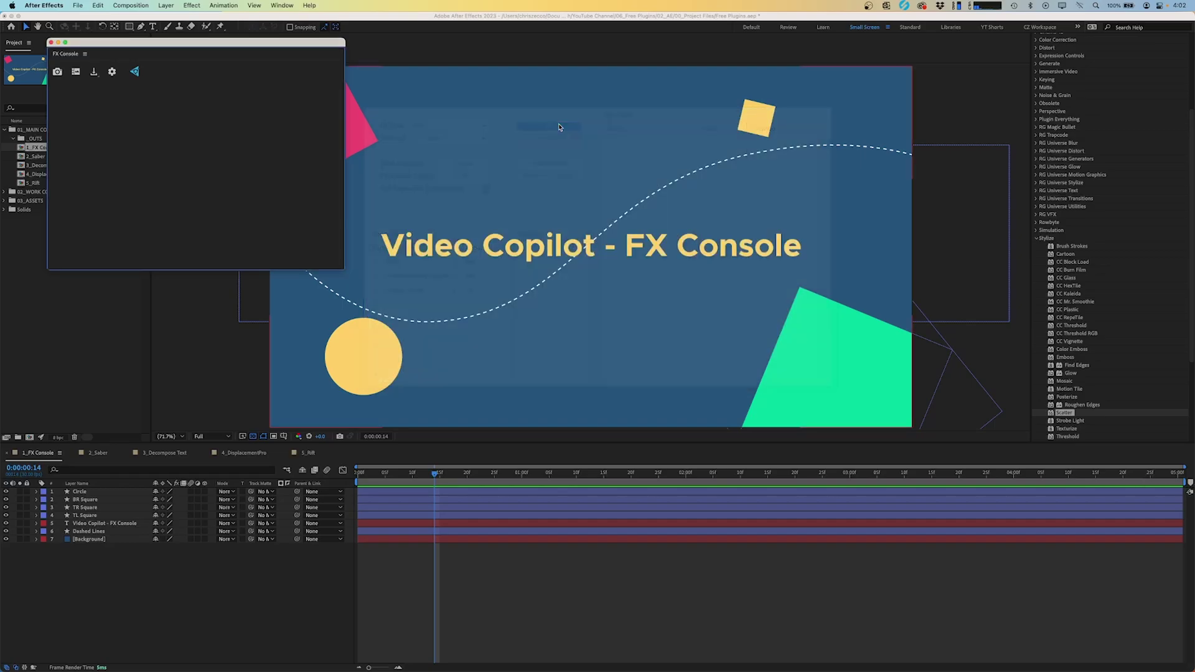
click(184, 571)
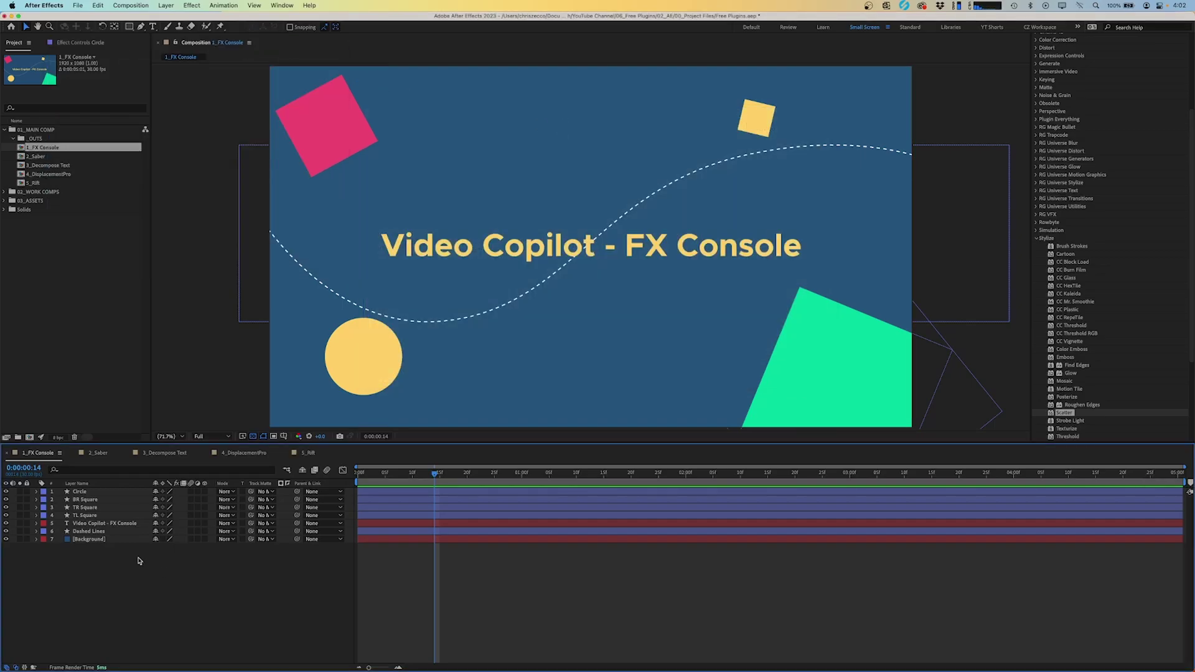
click(84, 543)
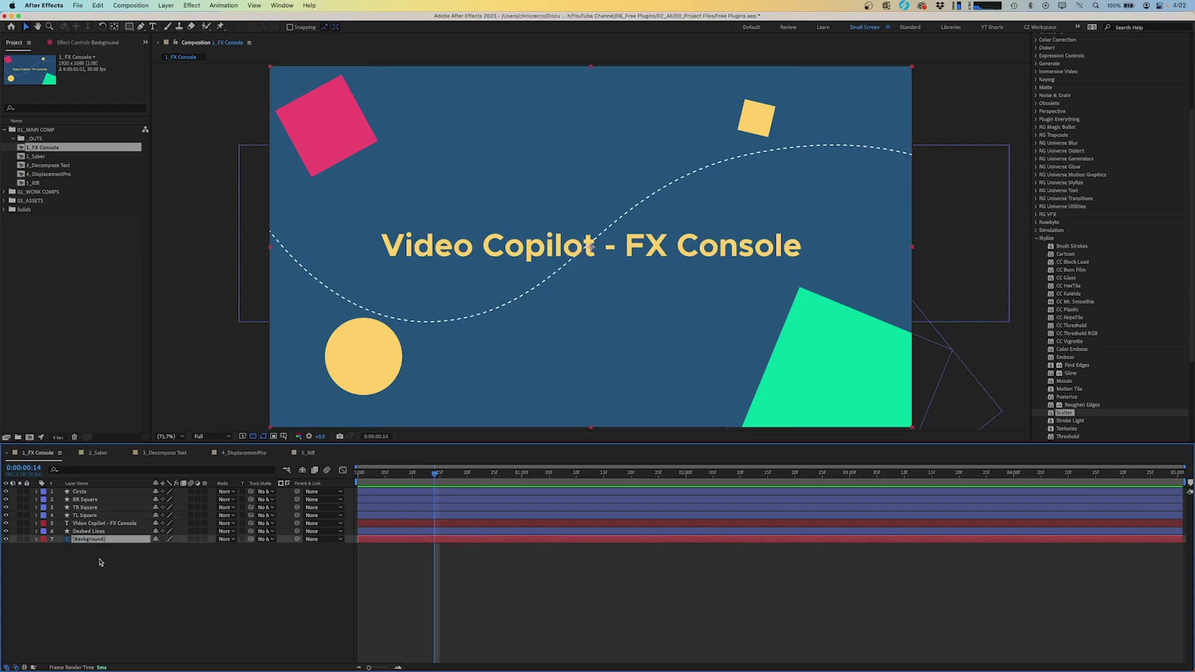
key(F3)
click(105, 558)
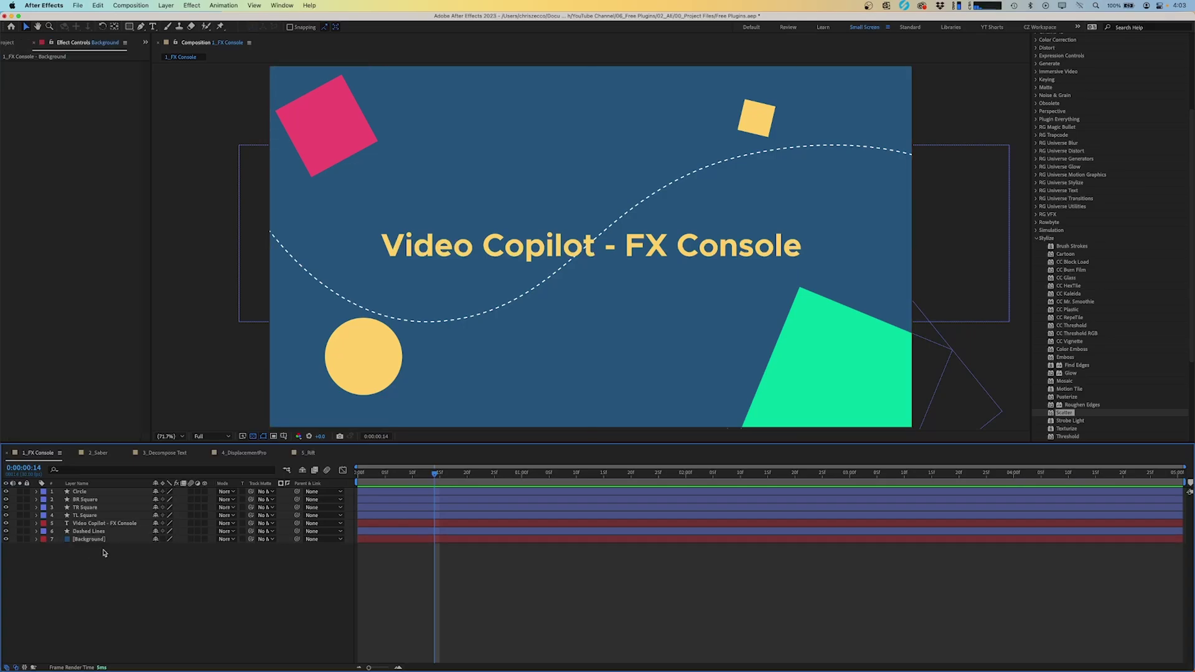
click(103, 541)
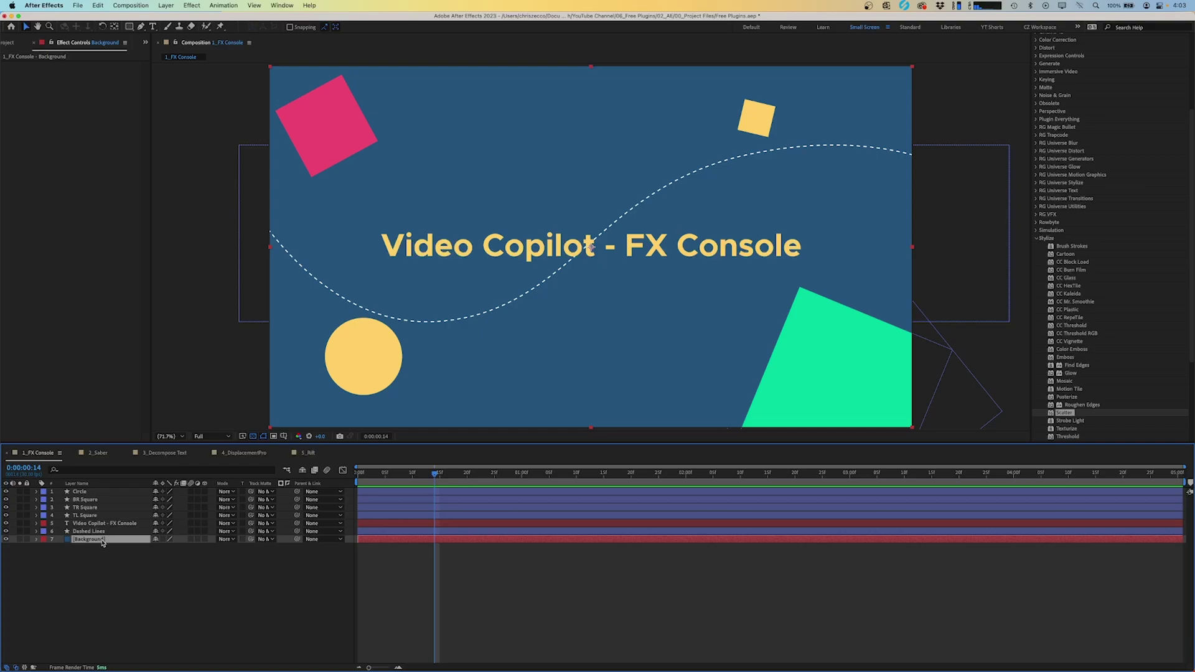
Search 'vign' in FX Console and apply CC Vignette to the Background layer
key(ctrl+space)
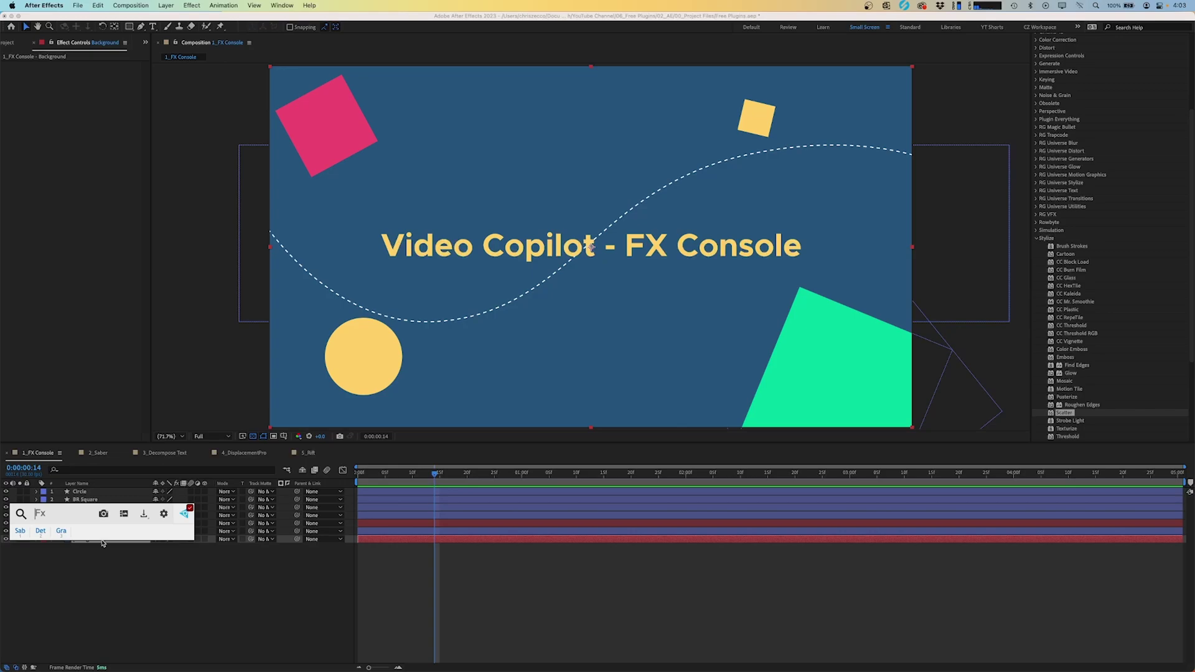
text(vign)
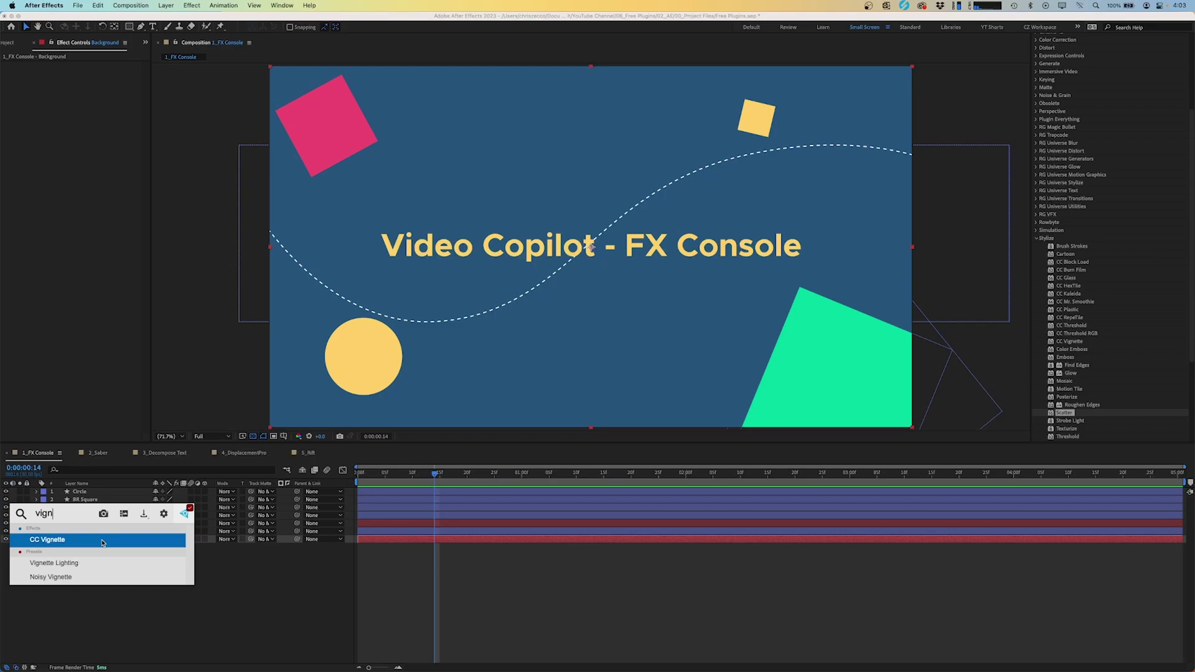
click(70, 541)
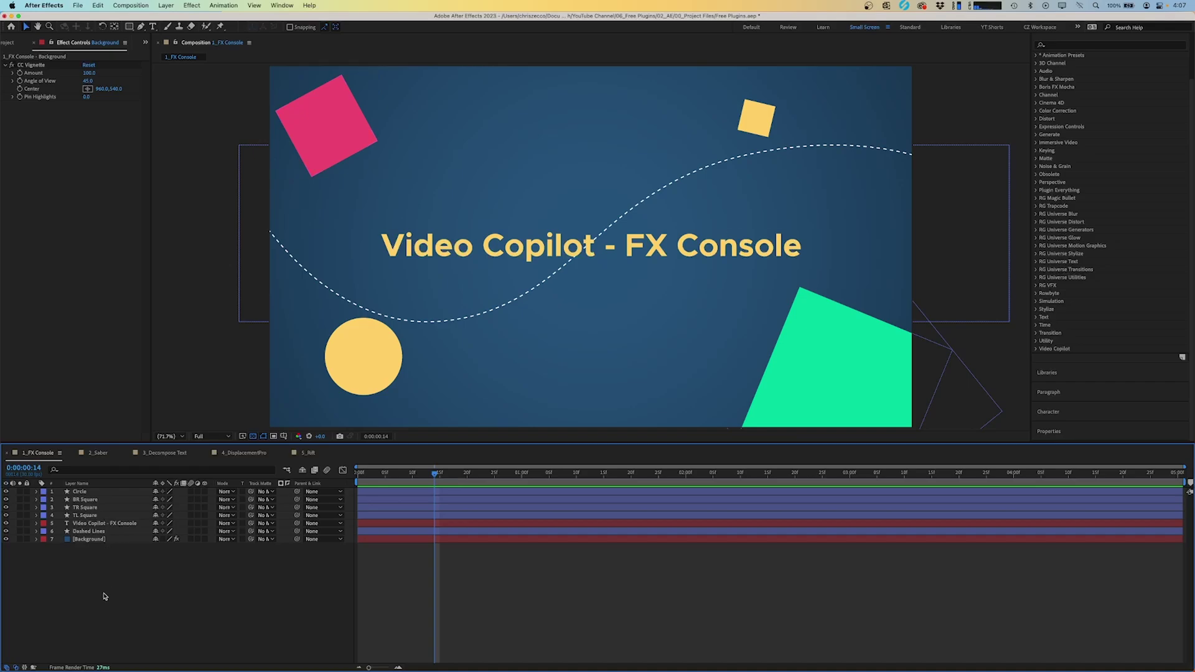
Apply Scatter to the Circle layer with Amount 103
click(89, 495)
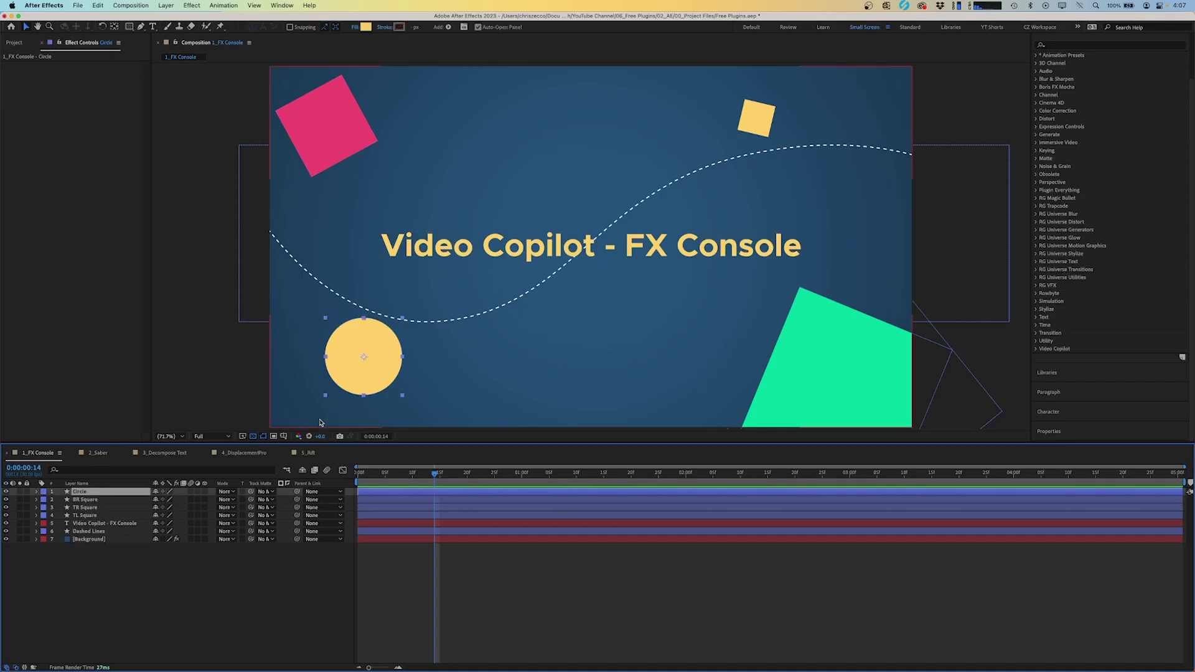
key(ctrl+space)
text(sca)
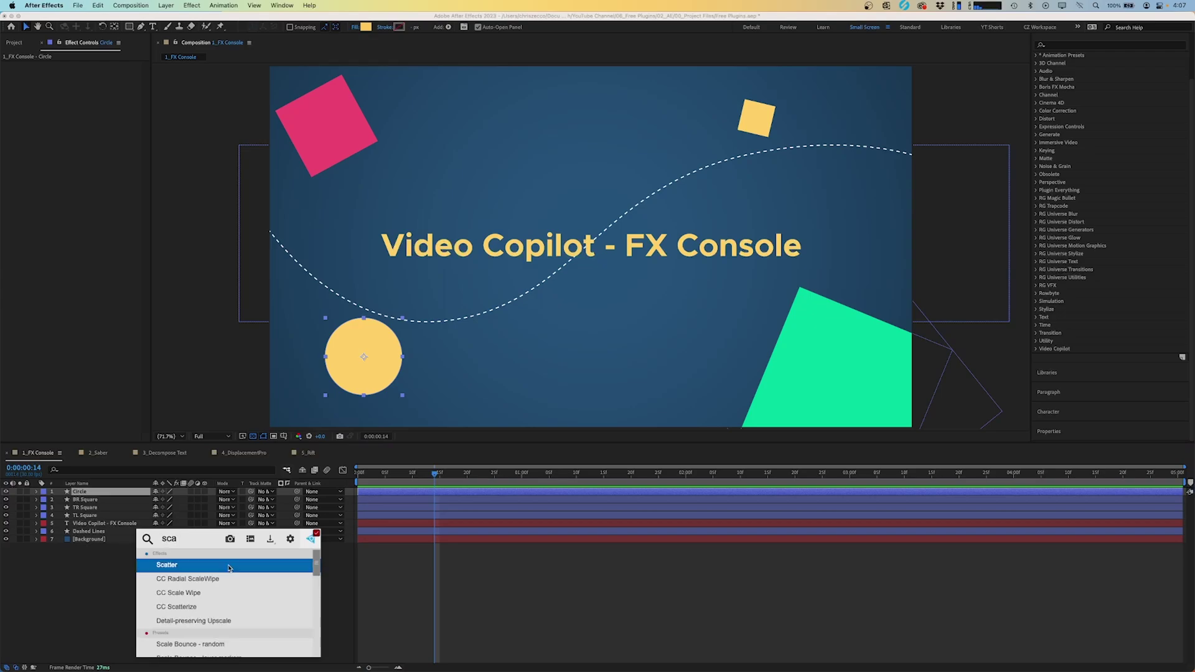
key(Return)
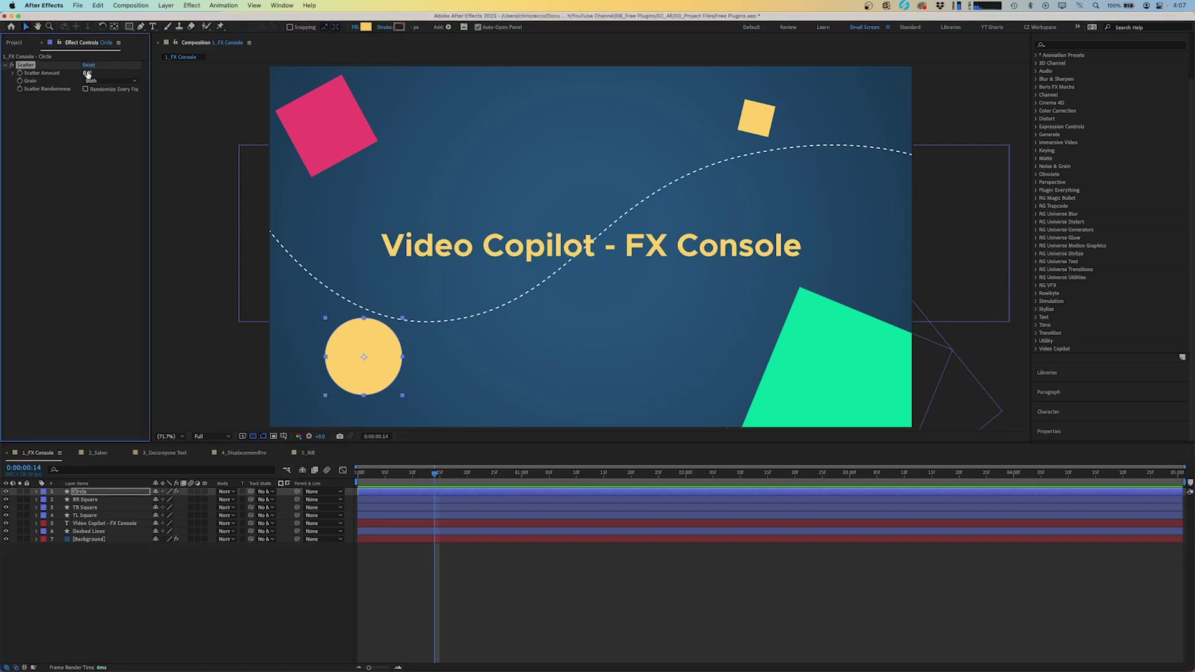
drag(86, 73, 147, 72)
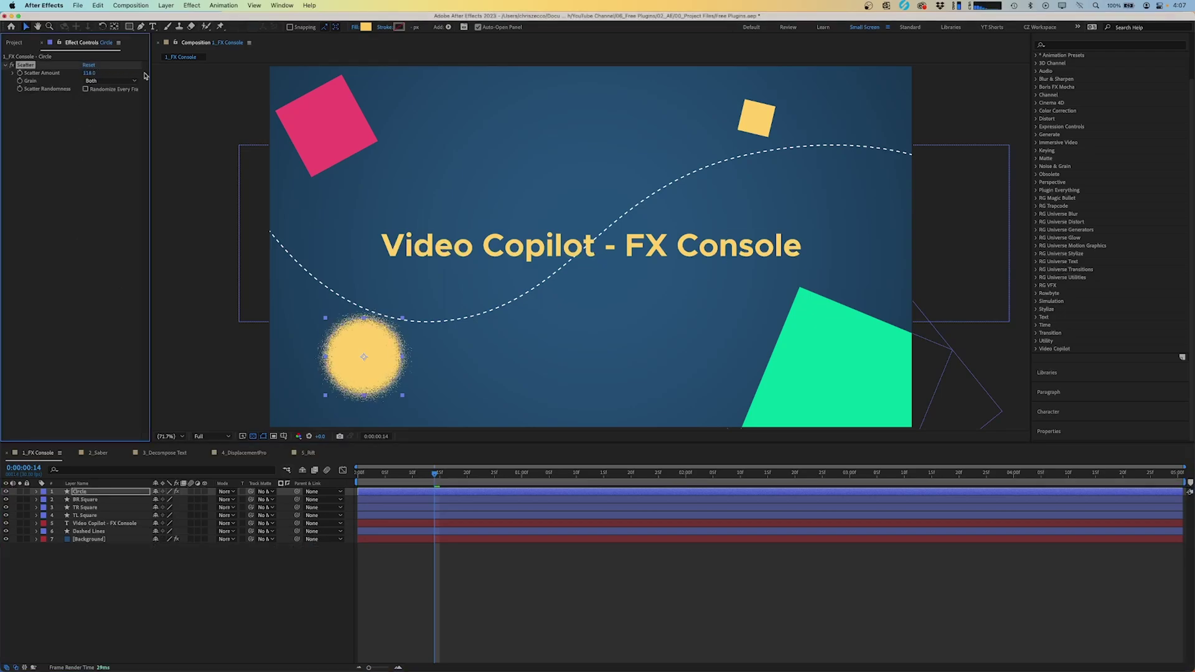
Apply Mosaic to the pink TL Square with 100 horizontal and 100 vertical blocks
click(336, 128)
key(ctrl+space)
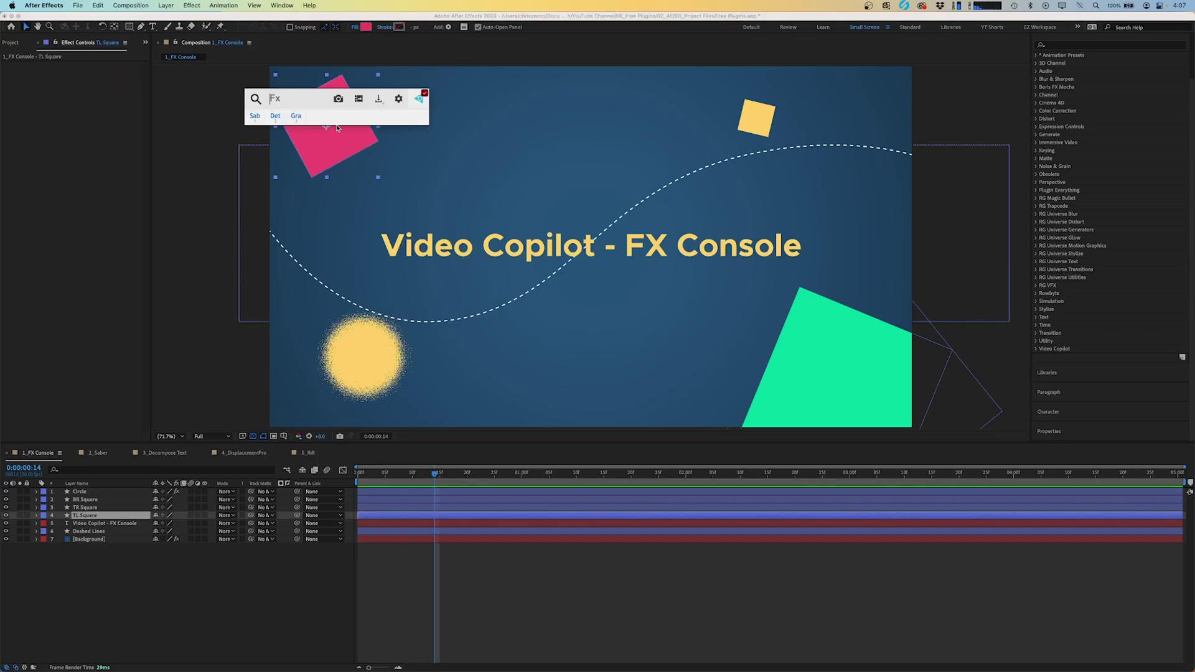
text(mosaic)
key(Return)
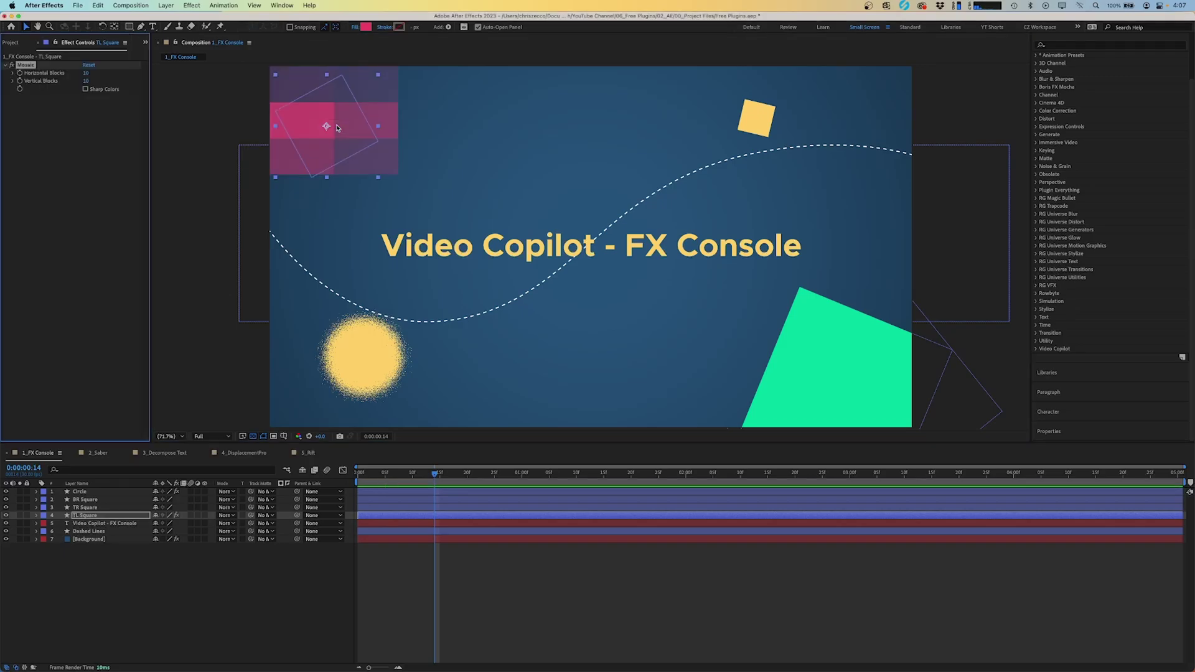
click(87, 73)
text(100)
key(Tab)
key(Return)
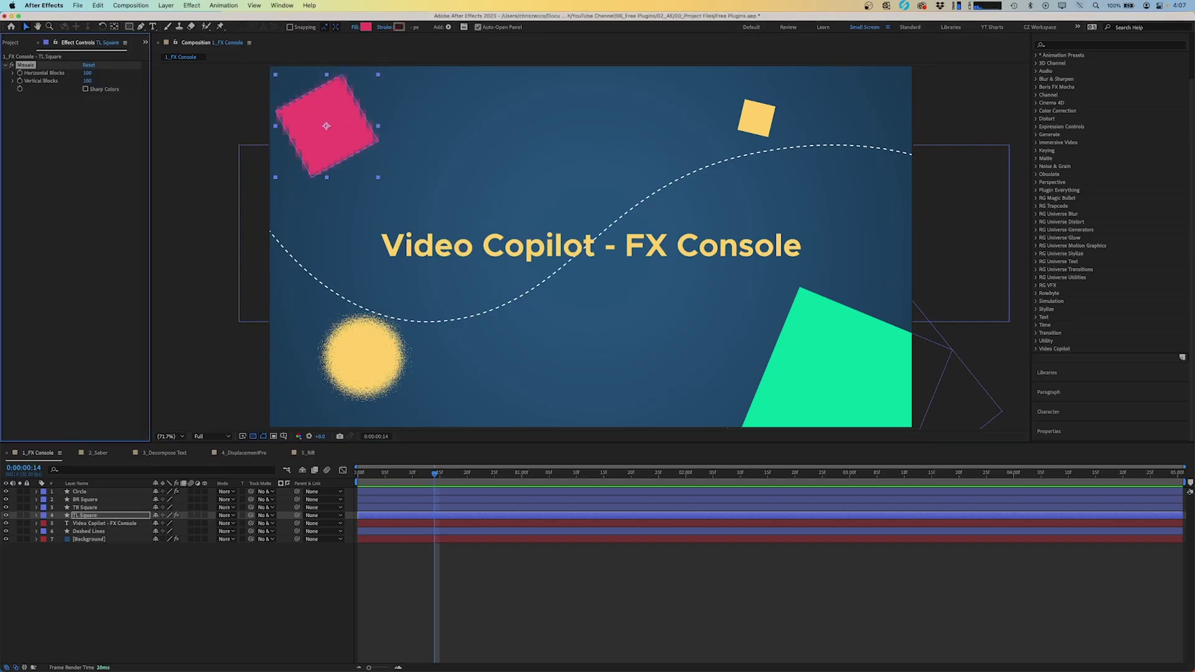
key(super+5)
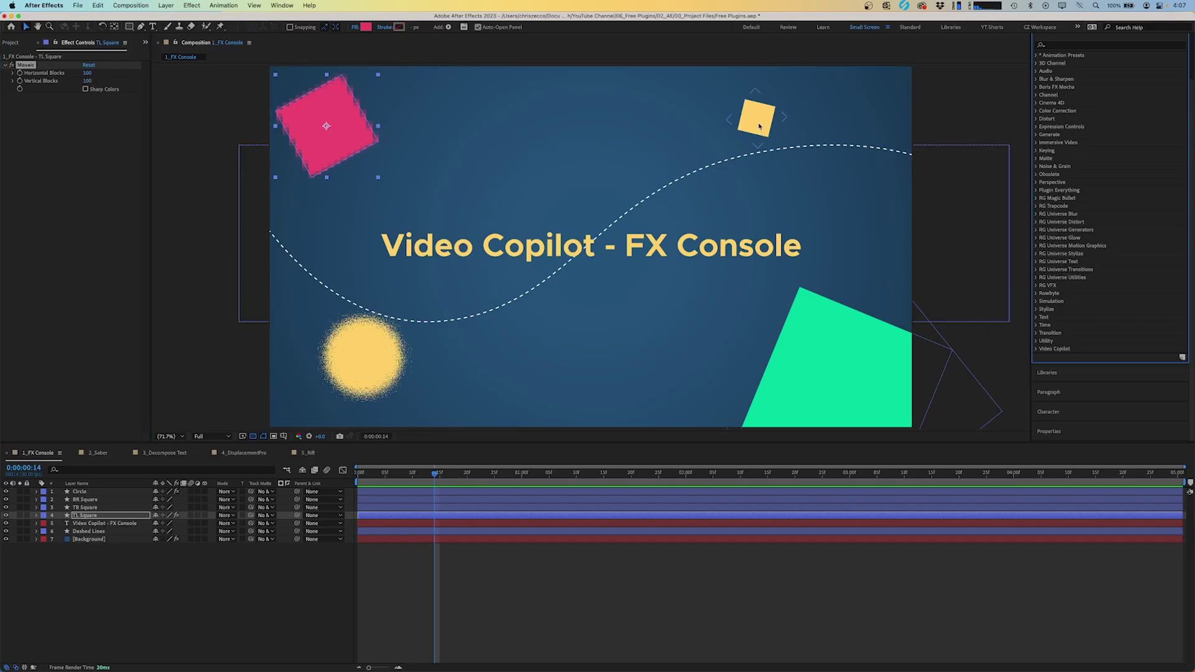
Apply Gaussian Blur to the yellow TR Square and raise Blurriness to 34.1
click(758, 127)
key(ctrl+space)
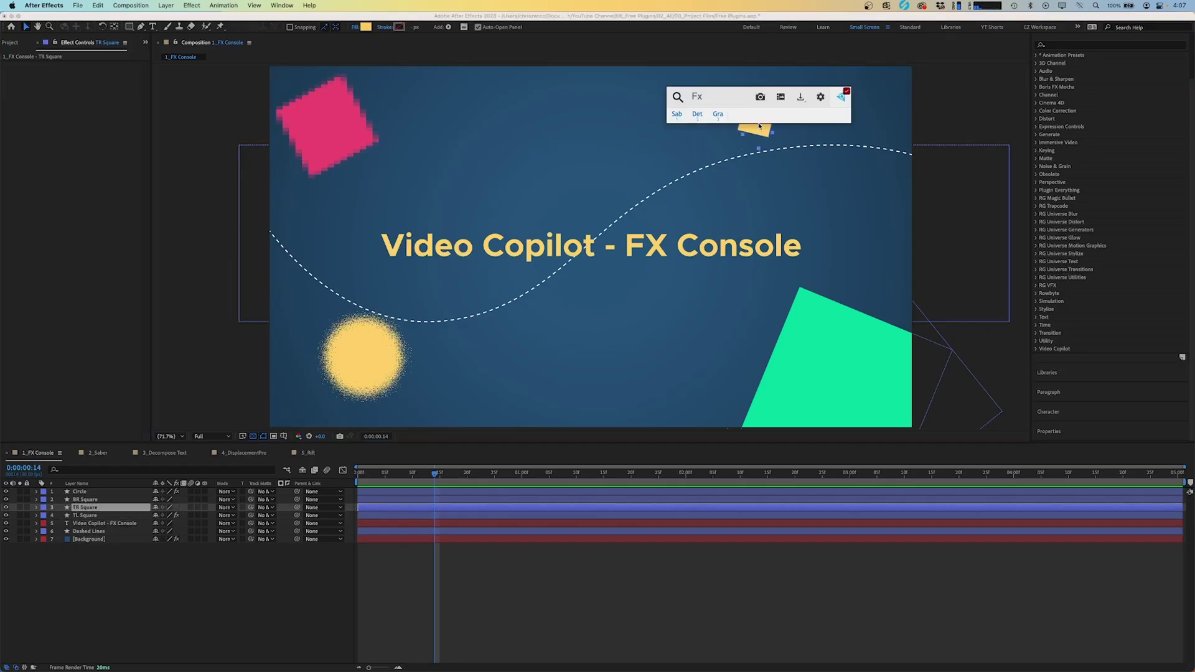
text(gaus)
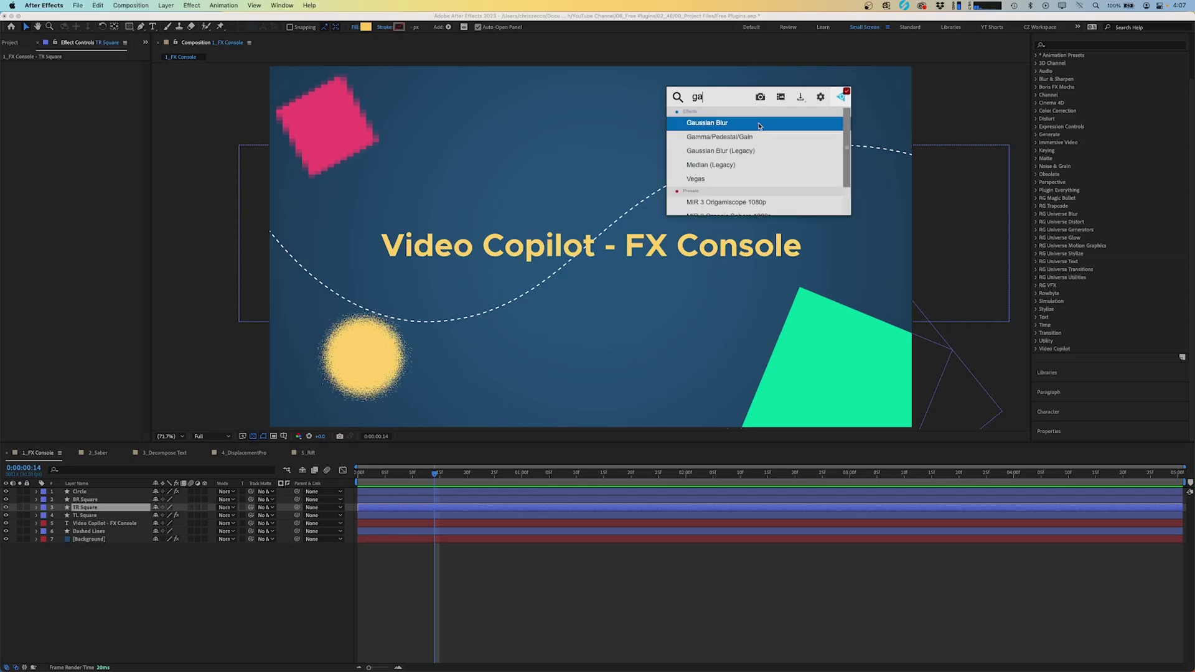
key(Return)
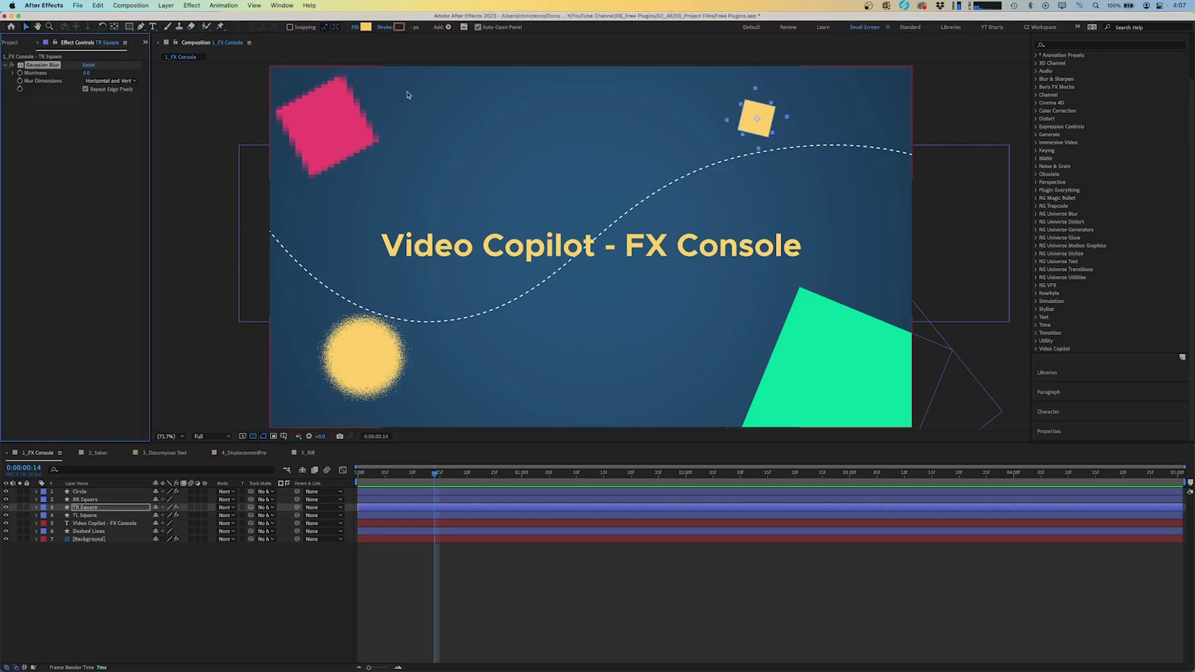
drag(86, 73, 252, 82)
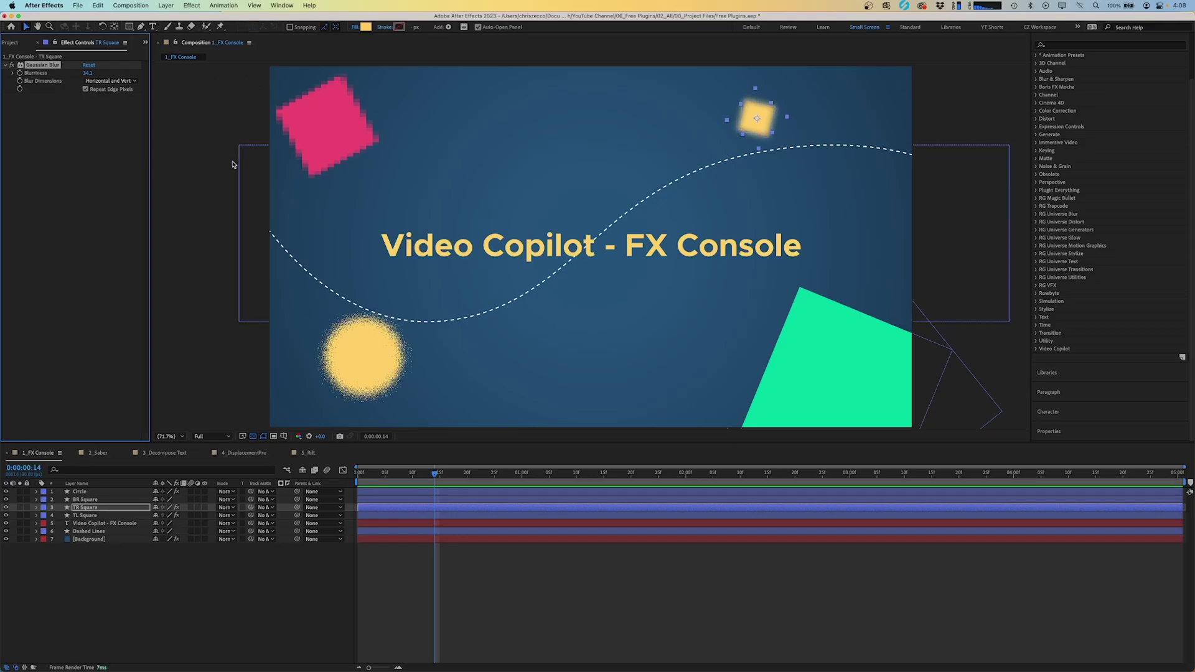
Apply Liquify to the green BR Square and warp its top edge into rippling bumps
click(844, 338)
key(super+5)
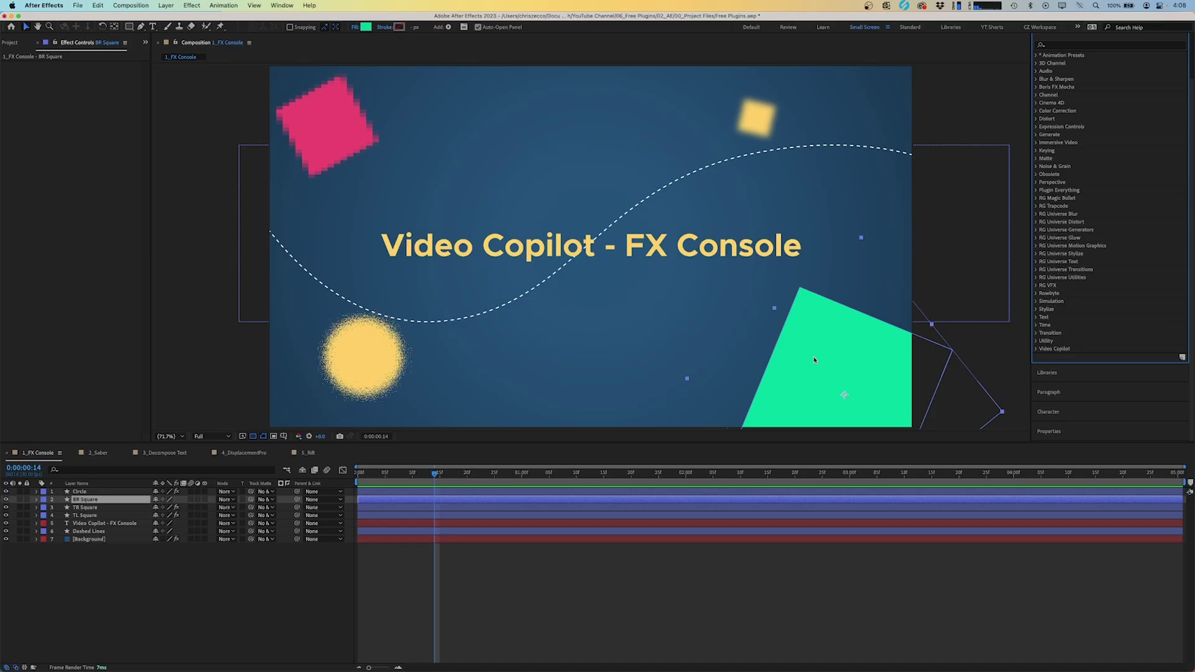
key(ctrl+space)
text(liqu)
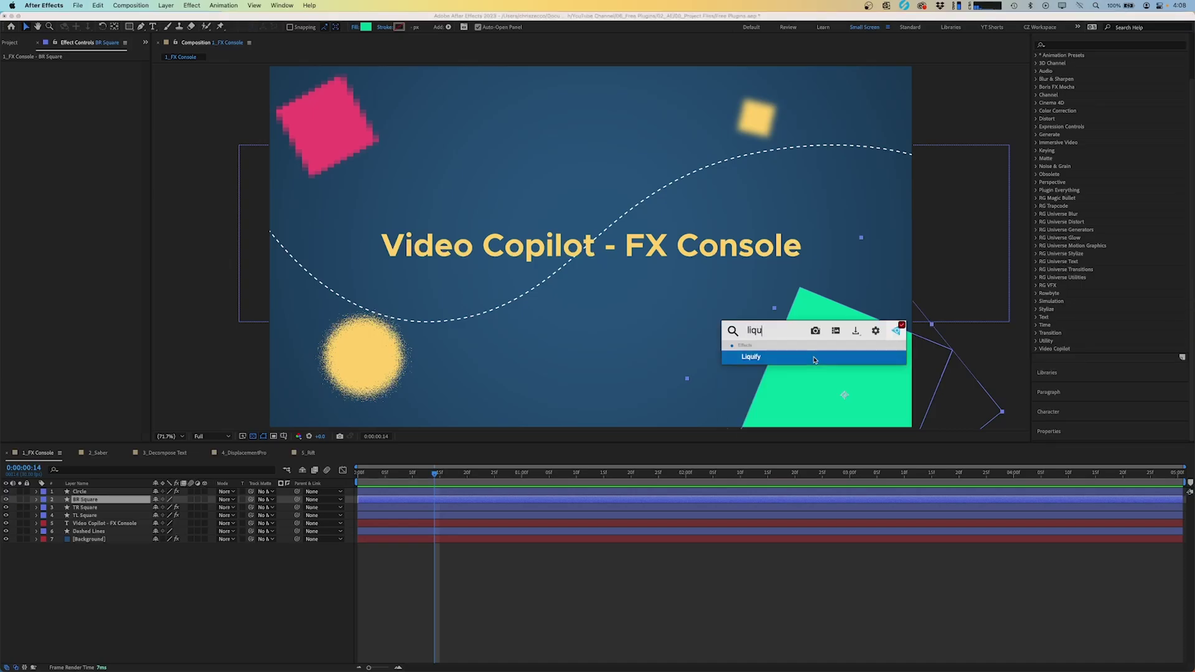
key(Return)
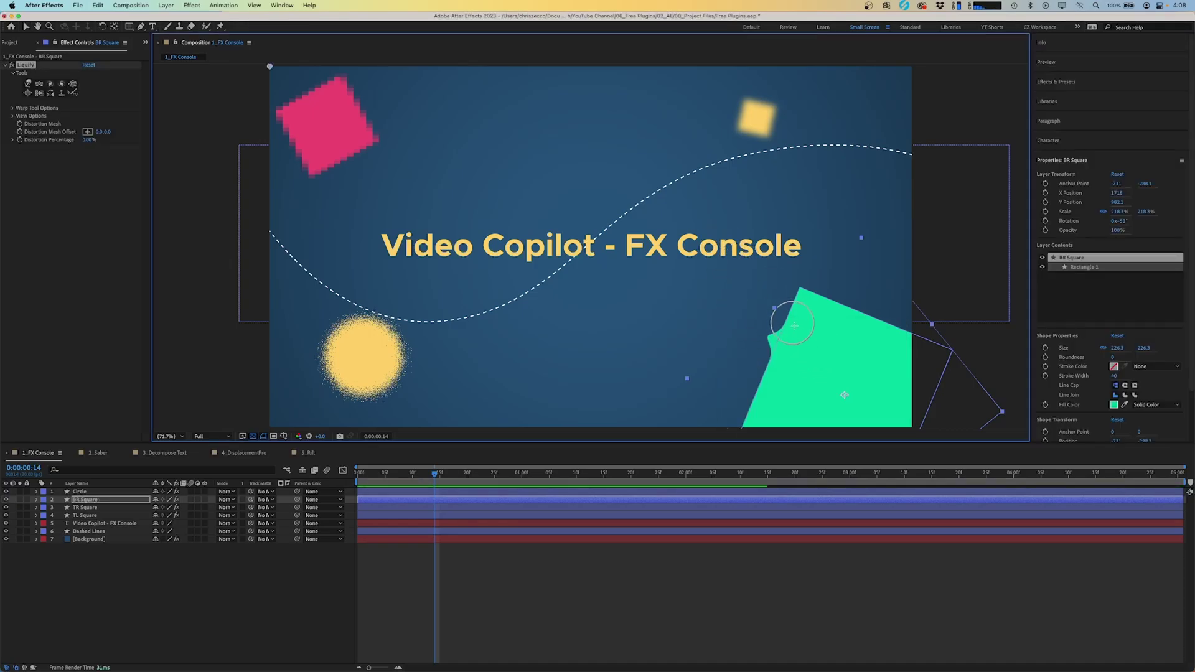
mouse_move(787, 299)
mouse_down()
mouse_move(813, 249)
mouse_move(831, 287)
mouse_move(875, 252)
mouse_up()
click(580, 596)
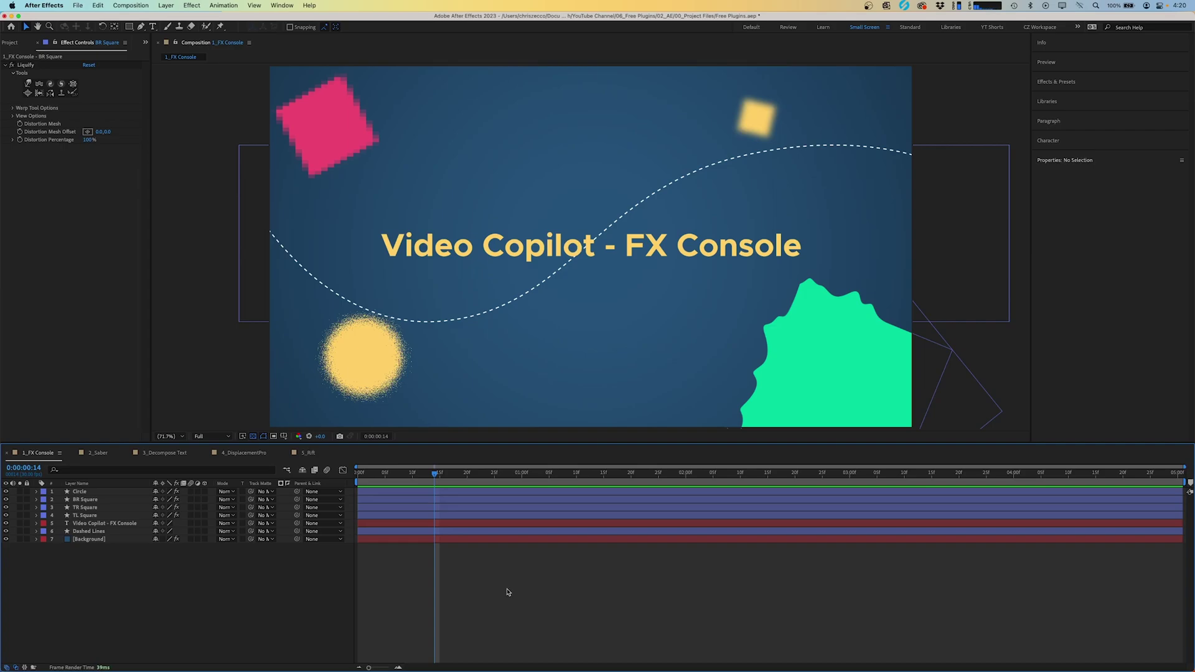
key(ctrl+space)
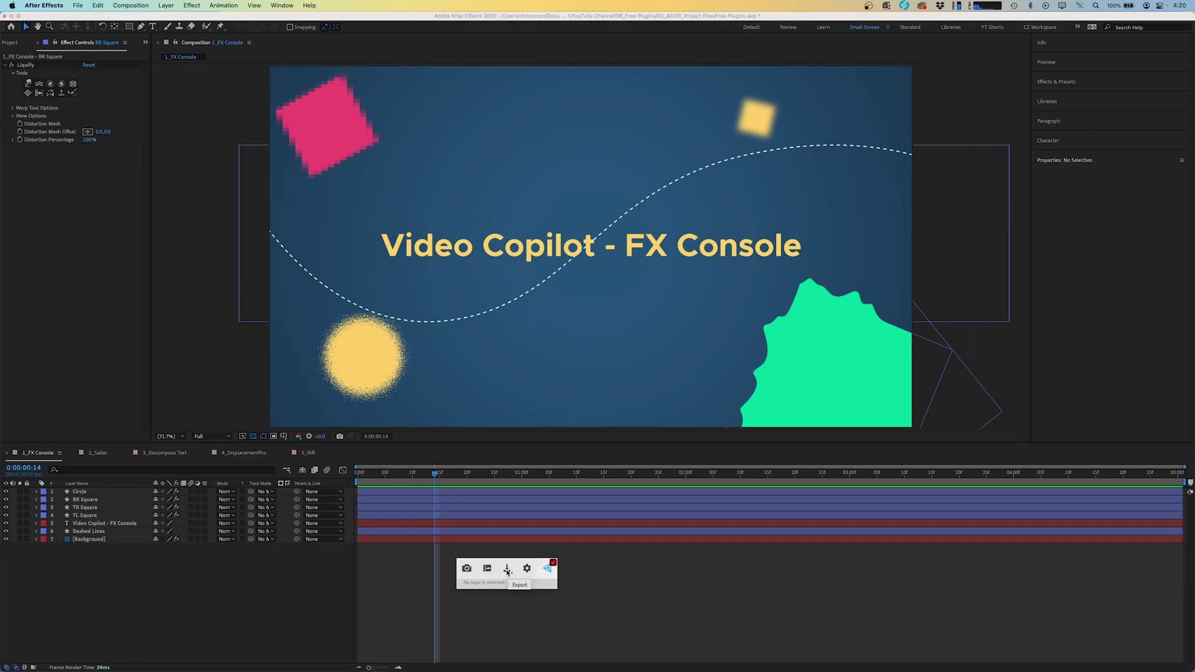
click(507, 568)
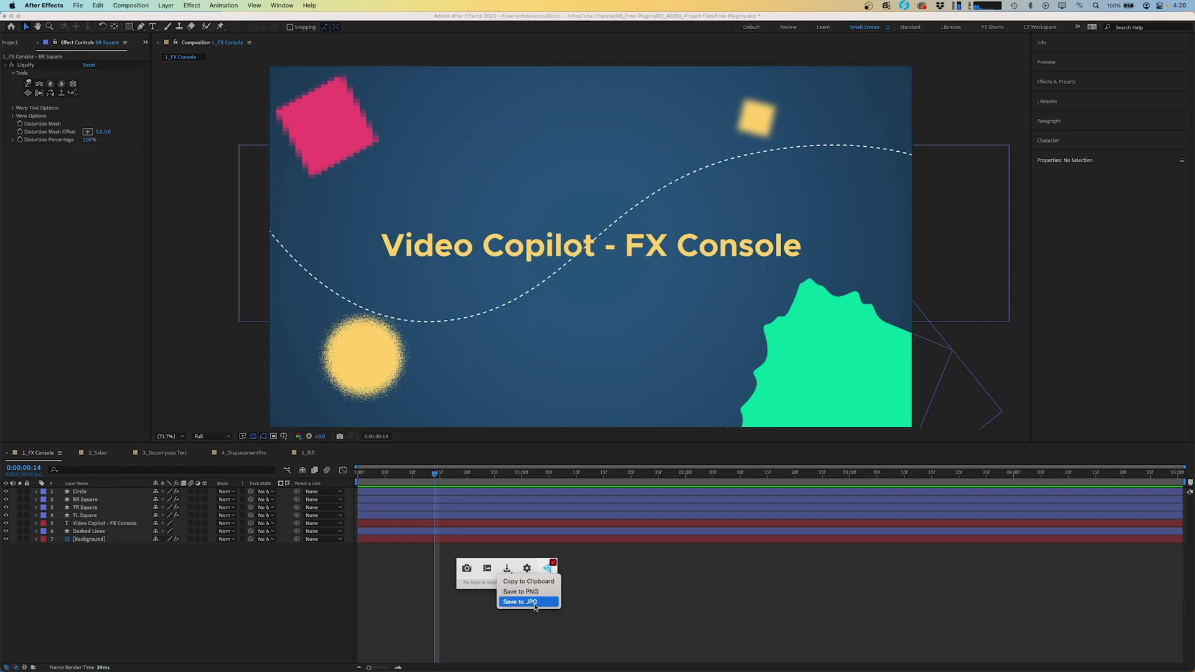
click(601, 591)
click(601, 591)
click(143, 5)
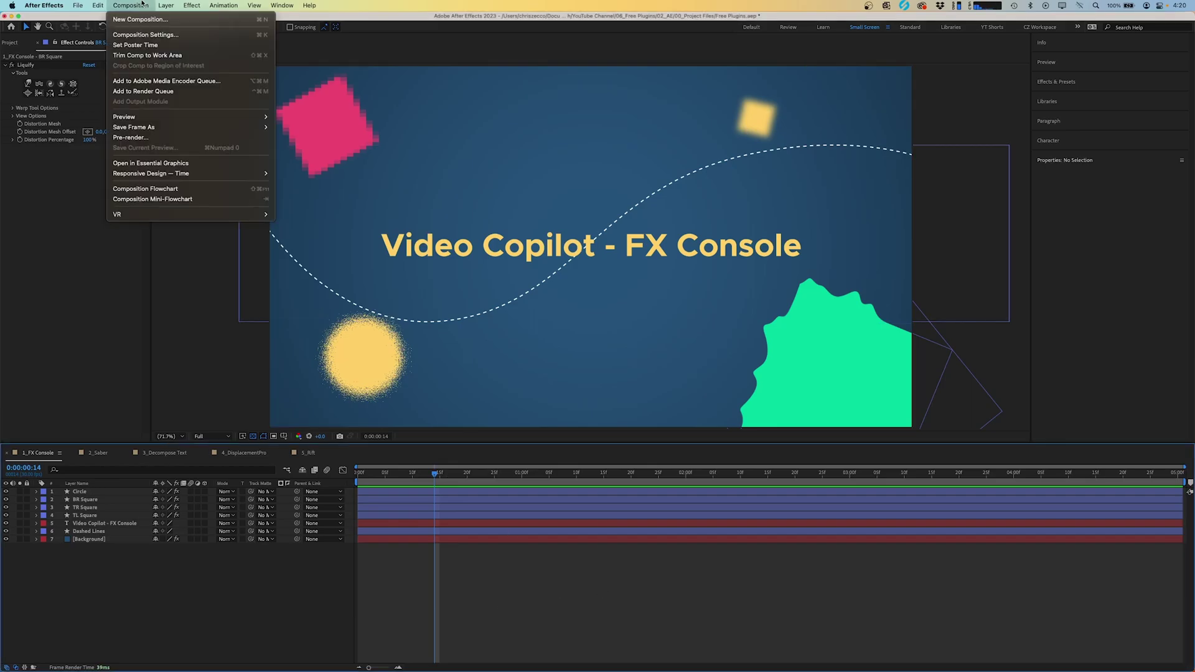
mouse_move(195, 129)
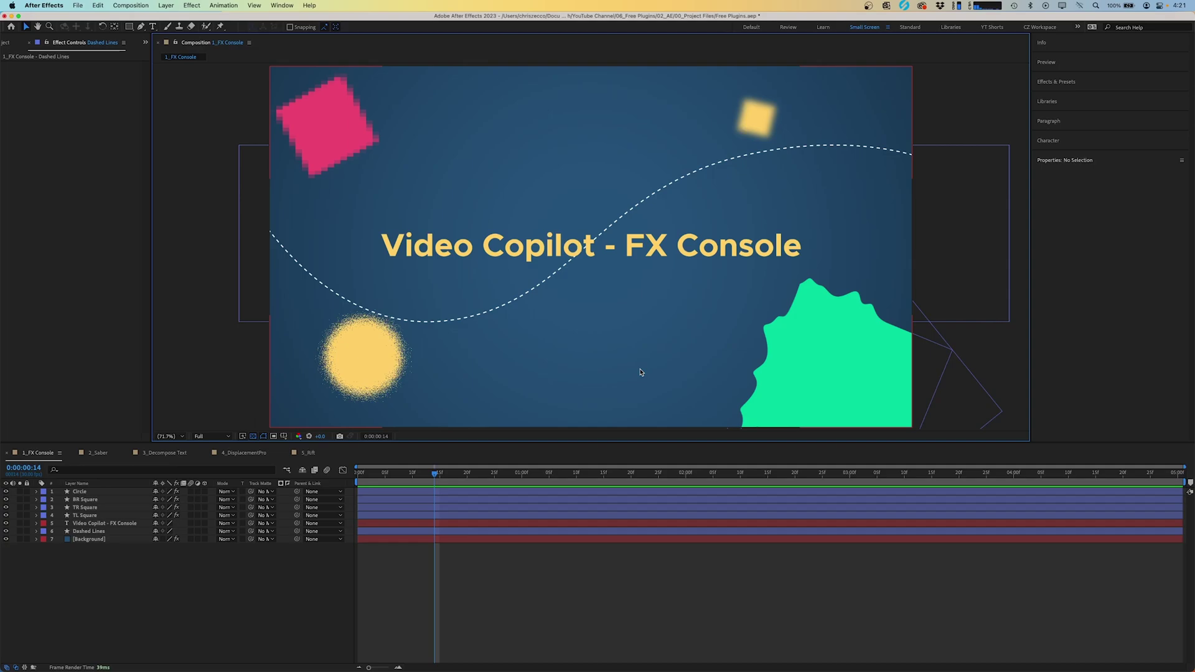
Snapshot the original frame, then enlarge the title layer and shift it right
key(ctrl+space)
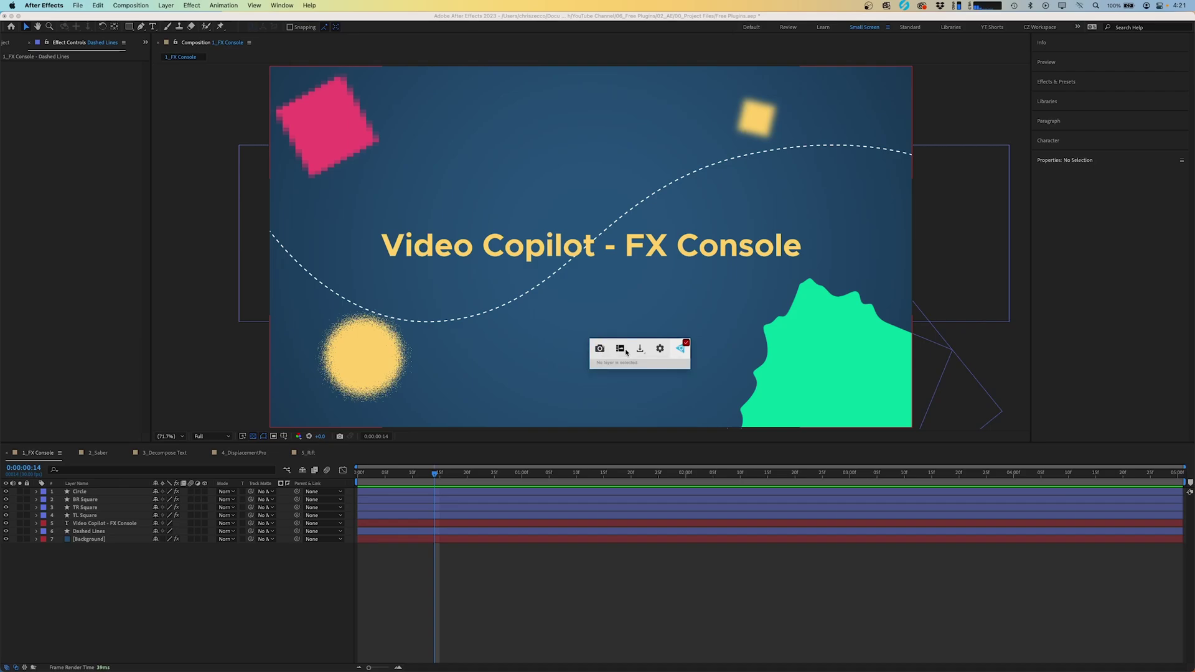
click(621, 349)
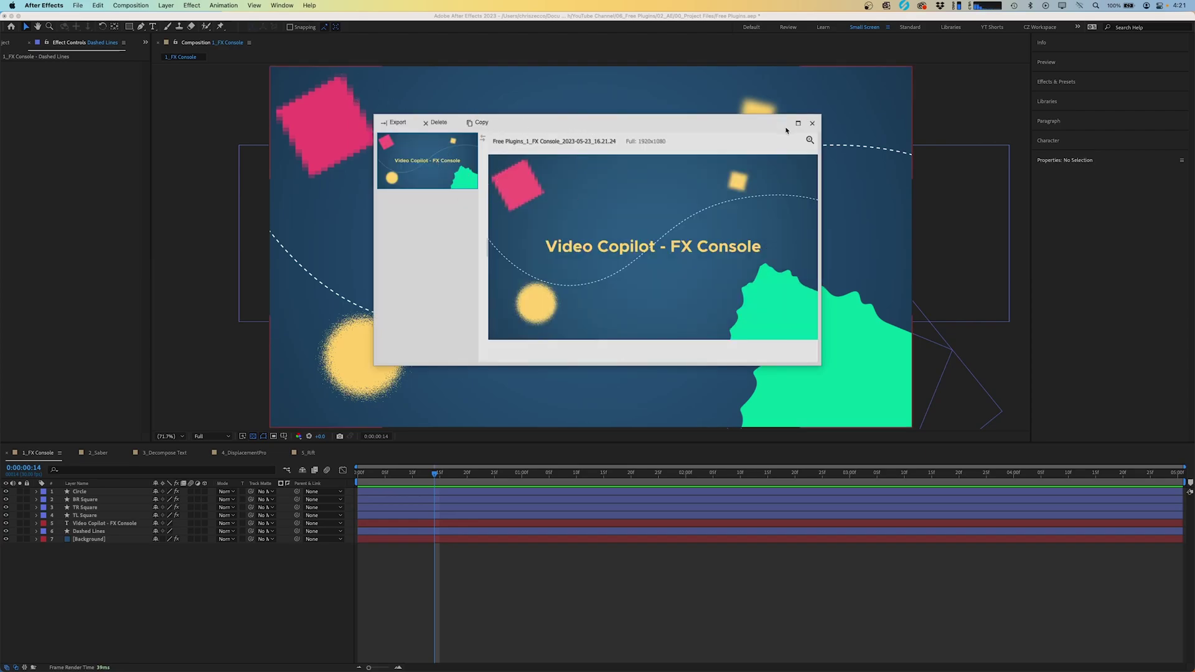
click(812, 123)
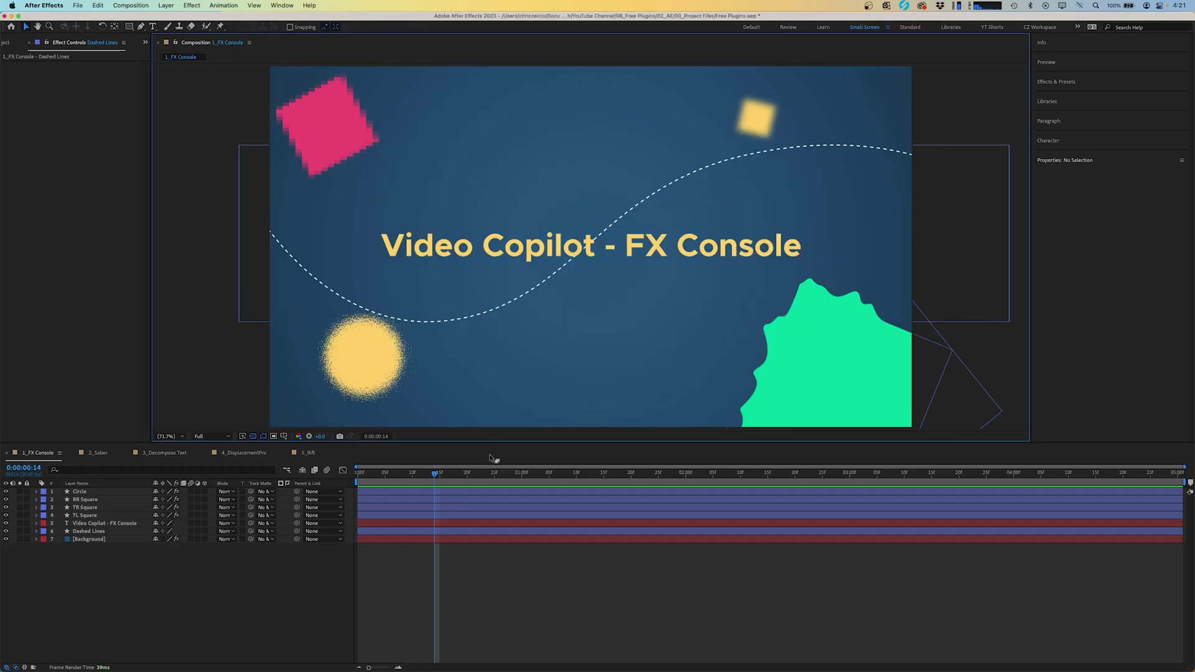
click(590, 246)
key(s)
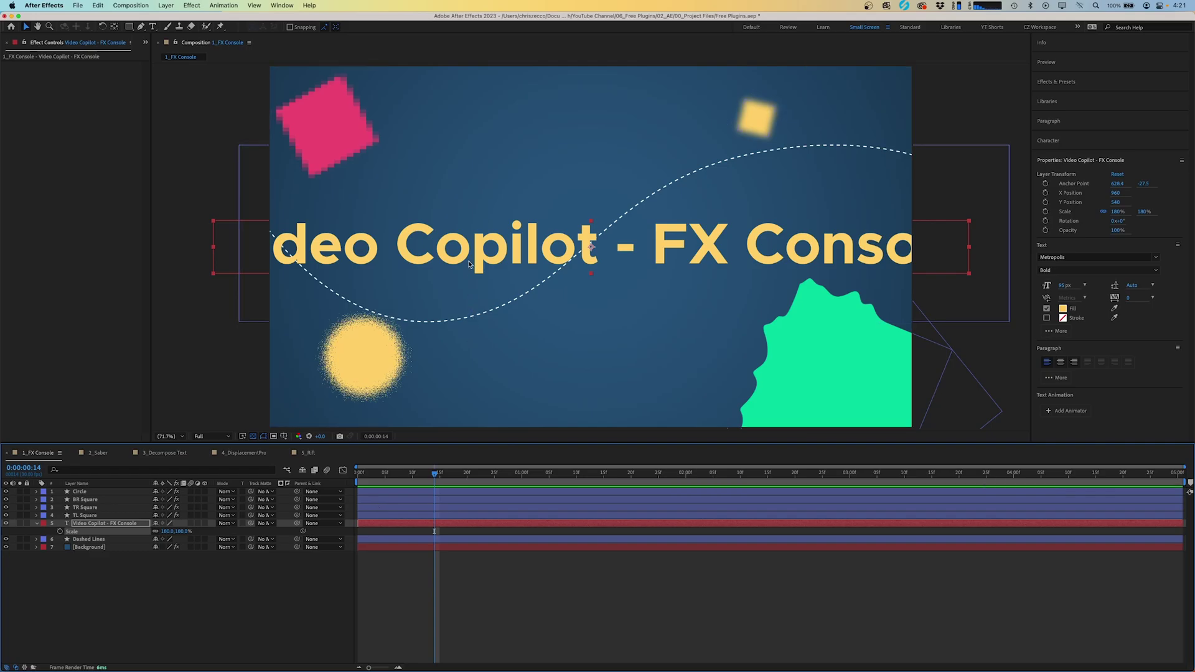
drag(469, 265, 582, 268)
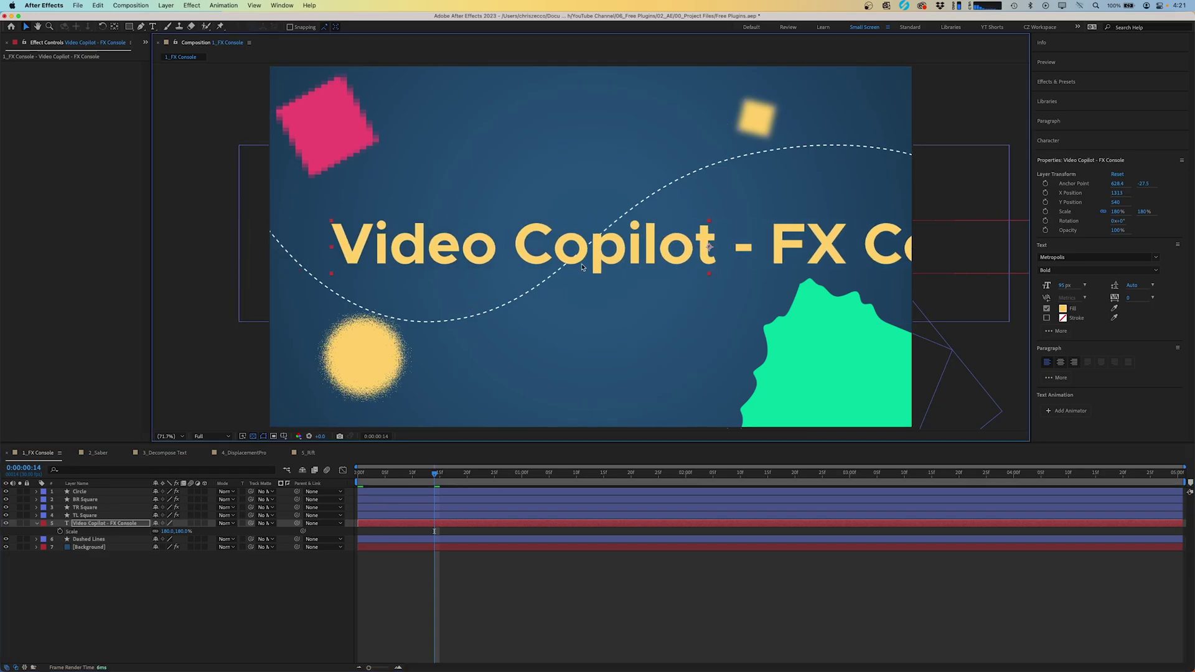
Snapshot the altered frame, compare both snapshots, and review the snapshot export formats
key(ctrl+space)
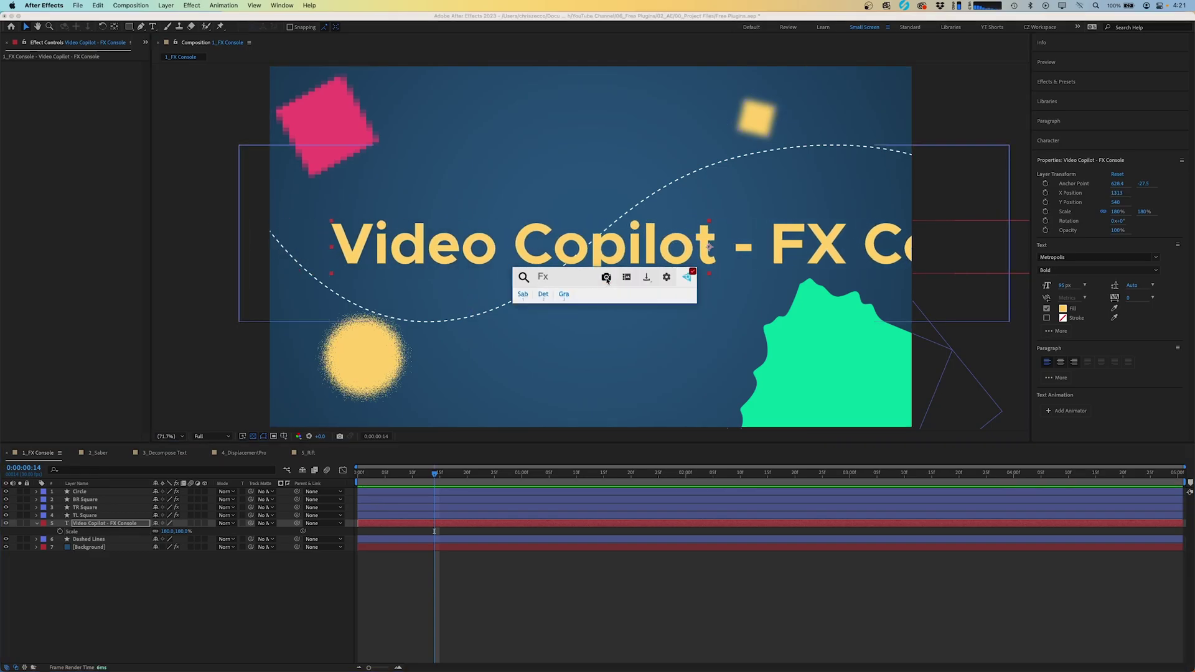
click(626, 279)
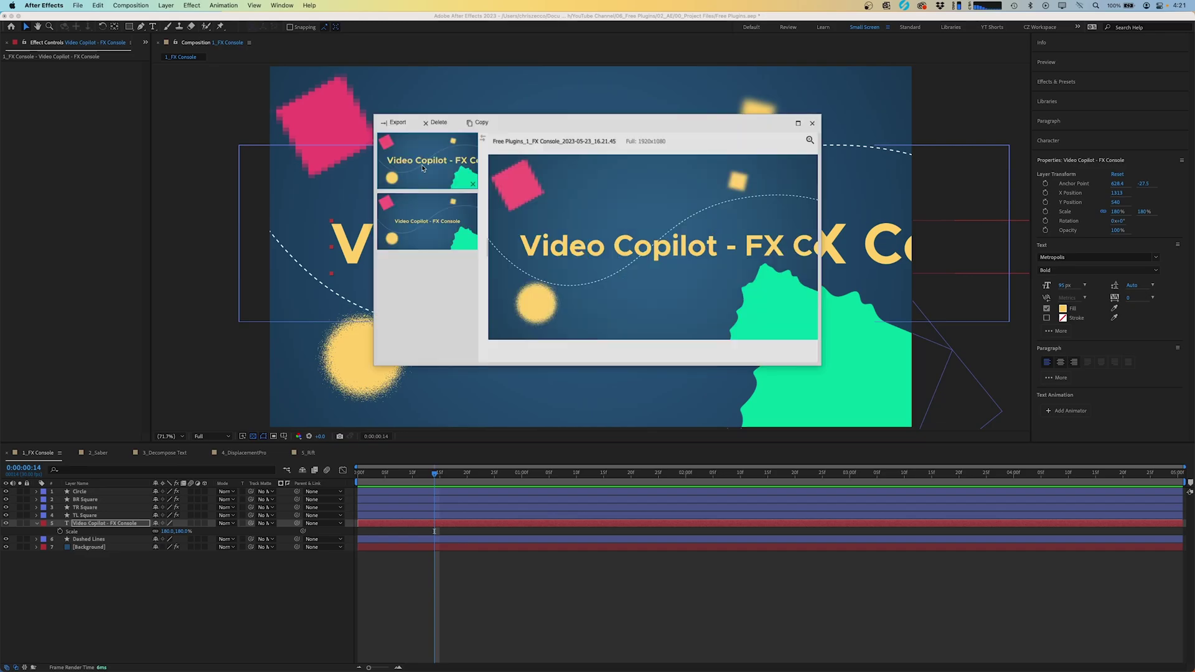
click(431, 222)
click(423, 164)
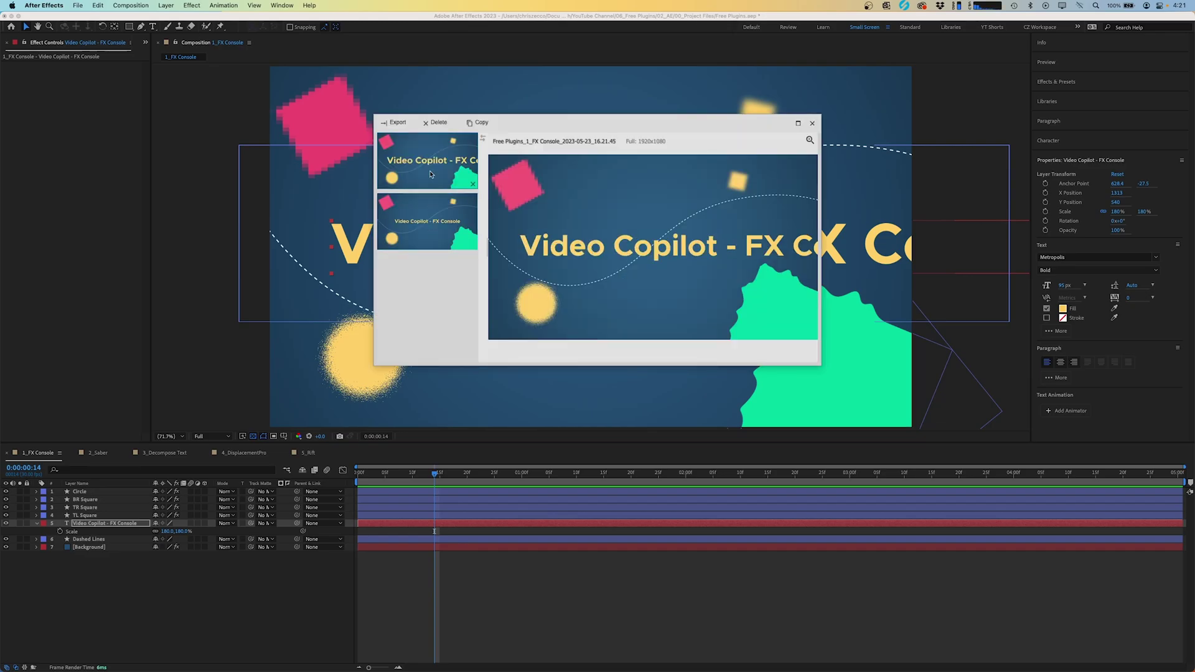
click(395, 124)
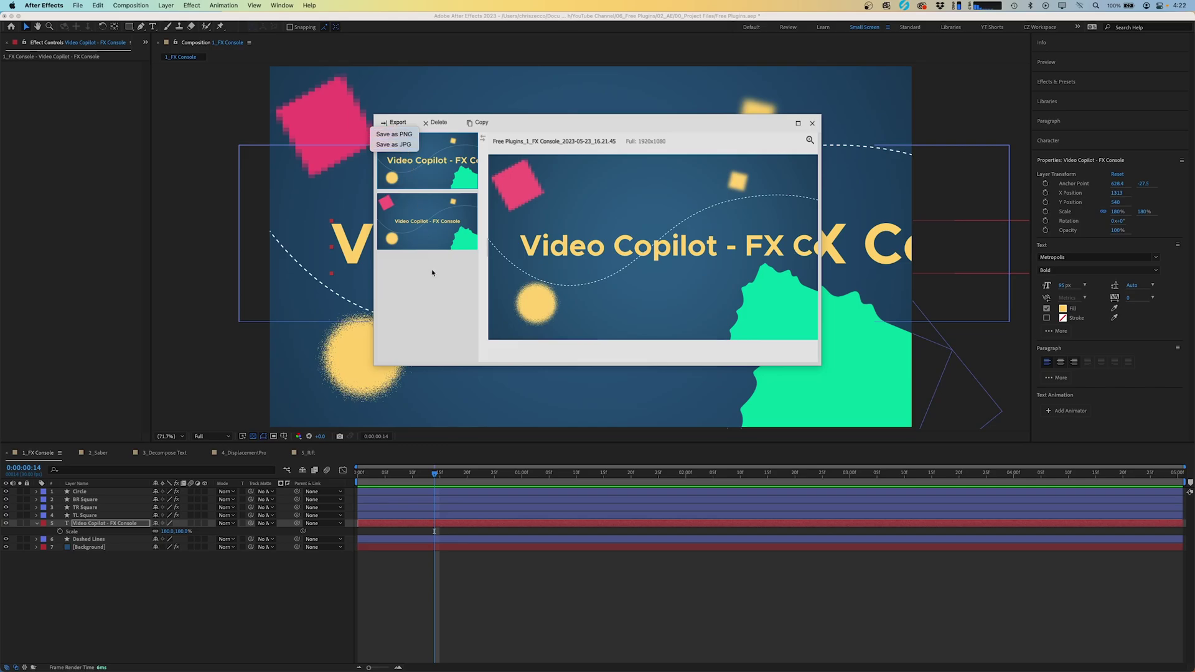
key(Escape)
click(552, 583)
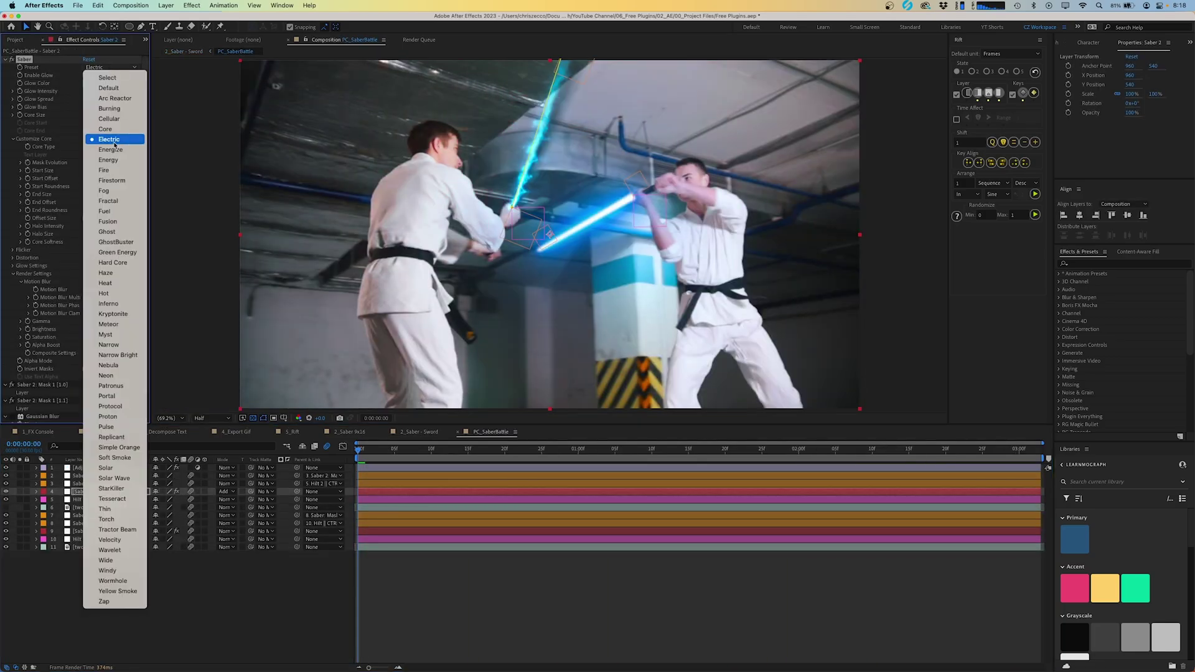
Try Saber presets on the second blade and set its Glow Color to pink-red
click(88, 174)
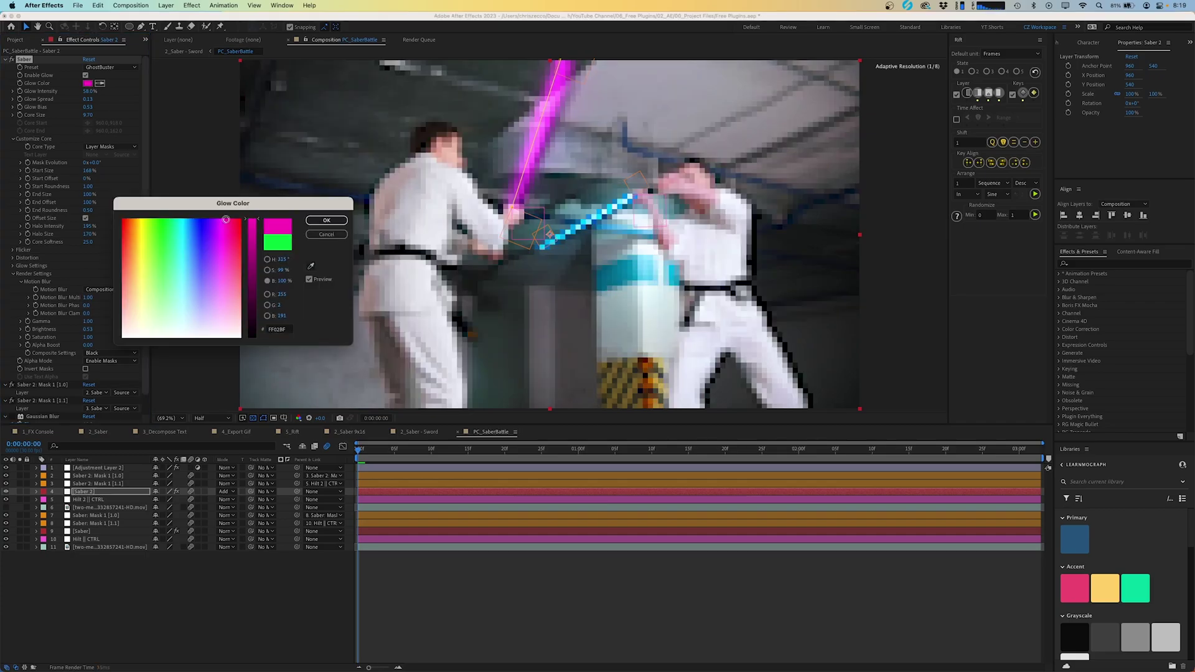
click(327, 223)
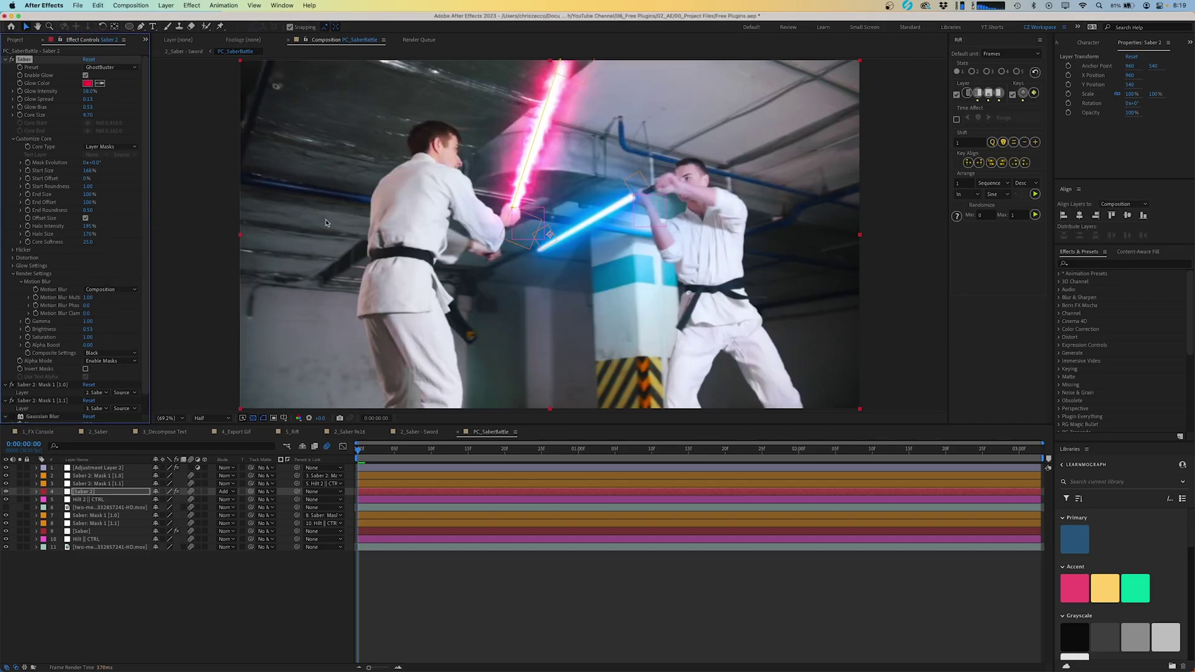
click(110, 67)
click(119, 281)
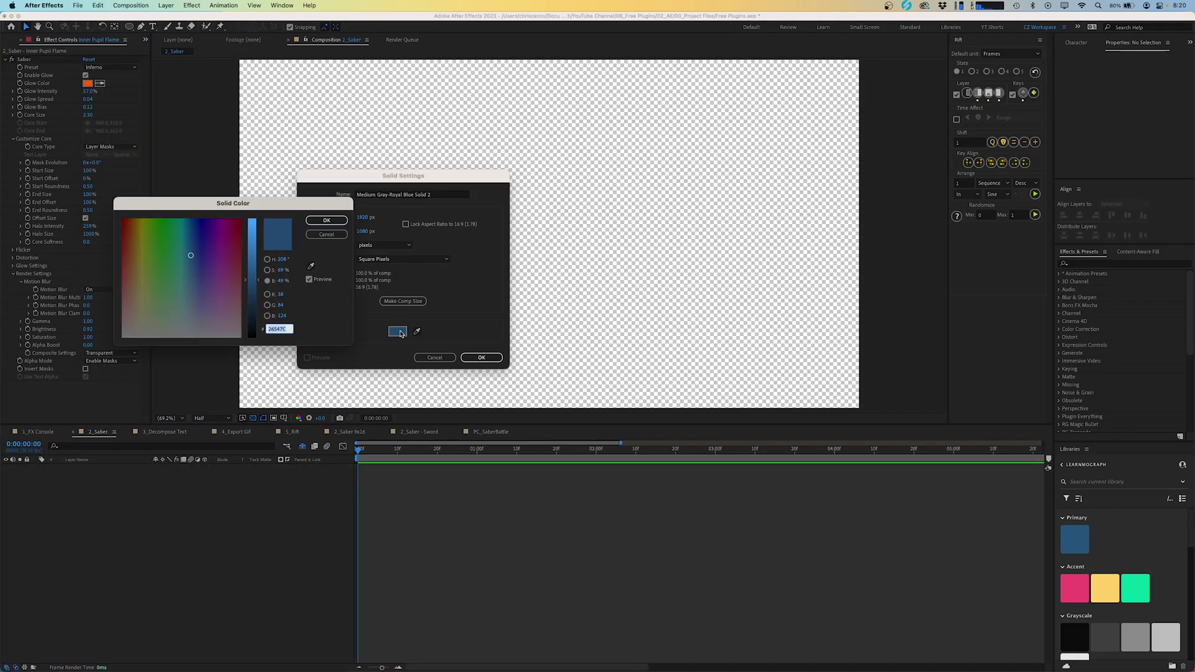
Create the black Background solid and apply Saber as an Inferno ring following the mask
text(Bac)
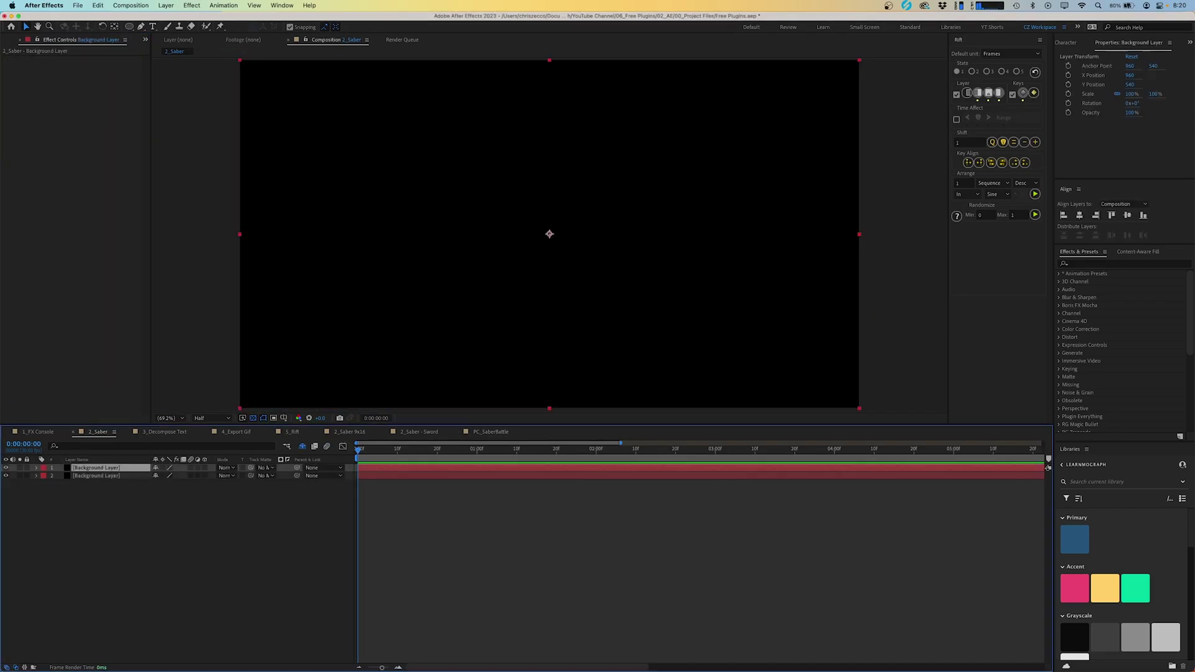
key(ctrl+space)
key(Return)
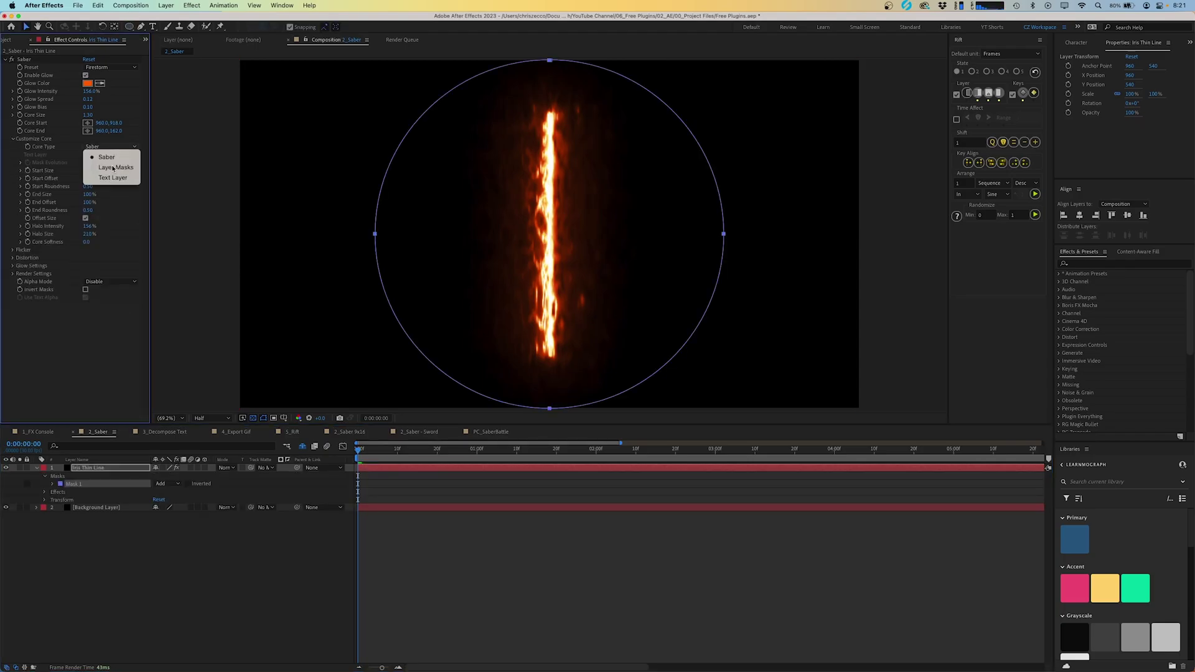
click(103, 163)
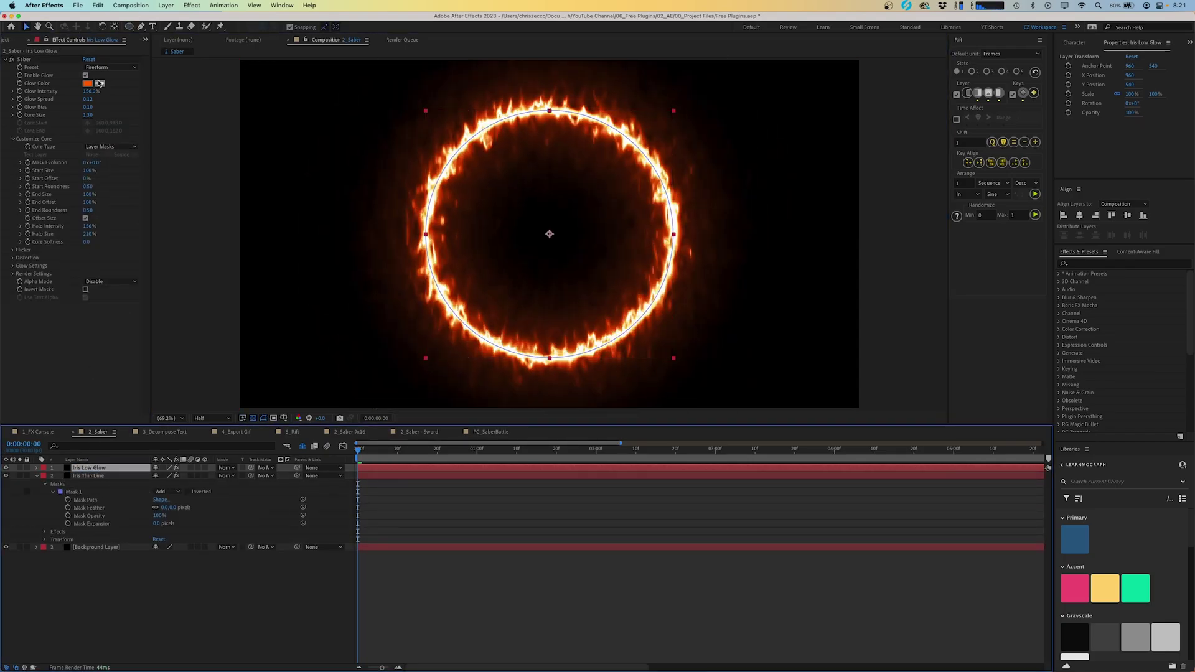
click(109, 67)
click(120, 306)
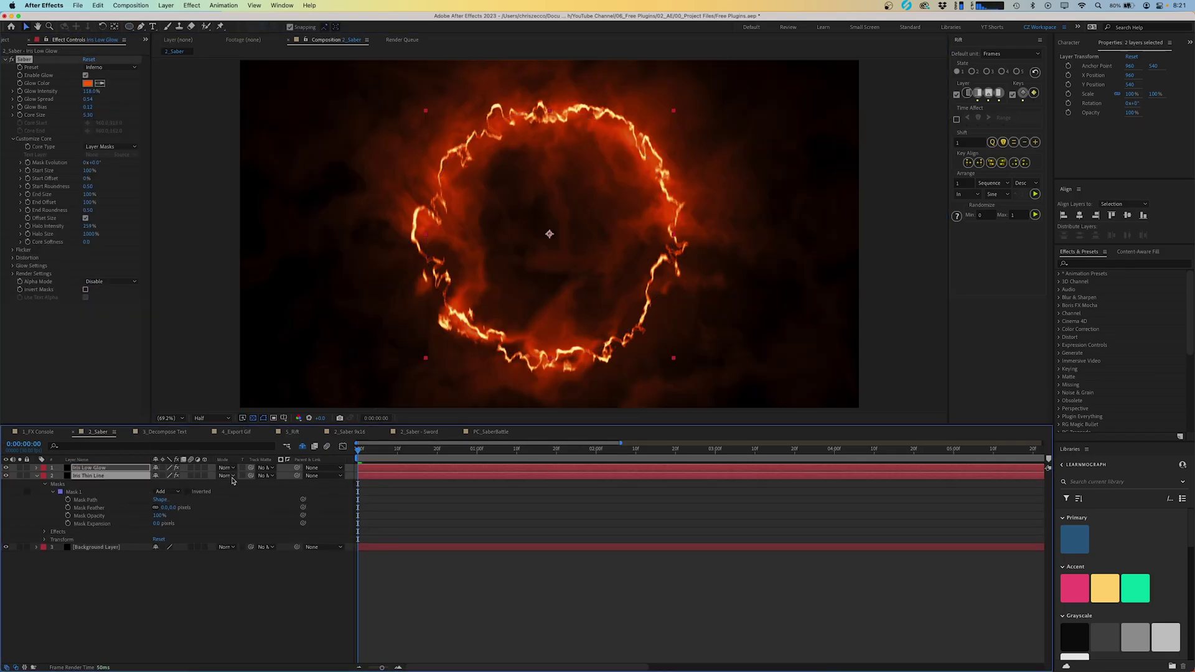
Duplicate the flame layer, name it 'Outer Pupil Flame', and deselect to view the eye
key(Return)
text(Outer Pupil Flame)
key(Return)
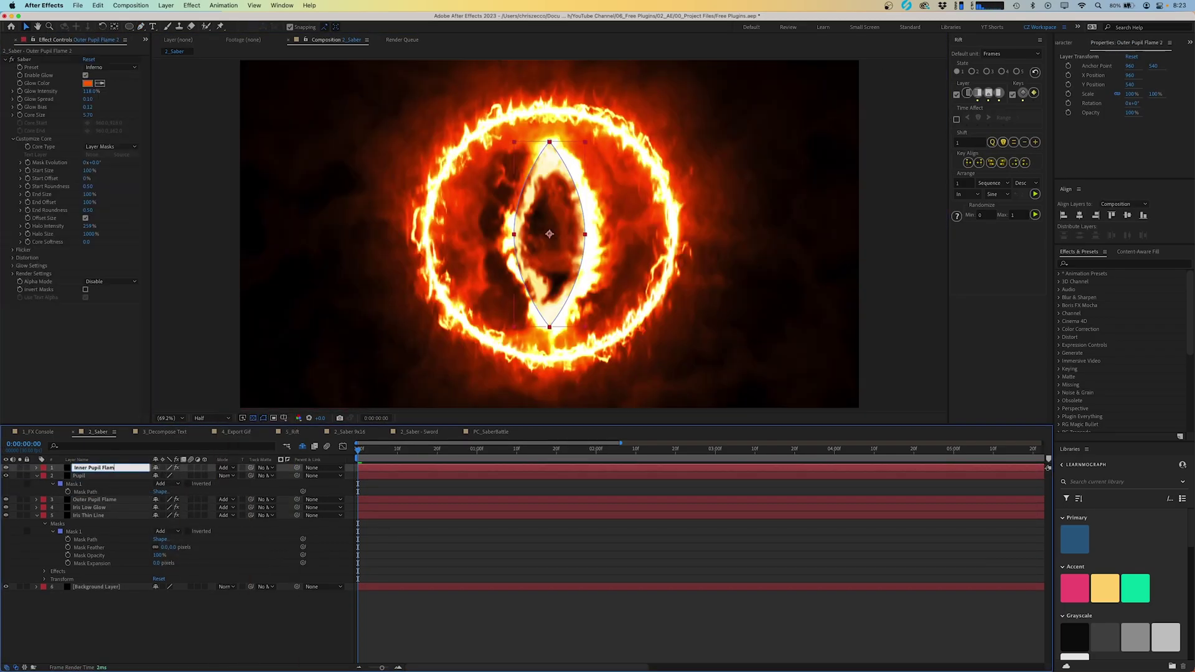
click(509, 536)
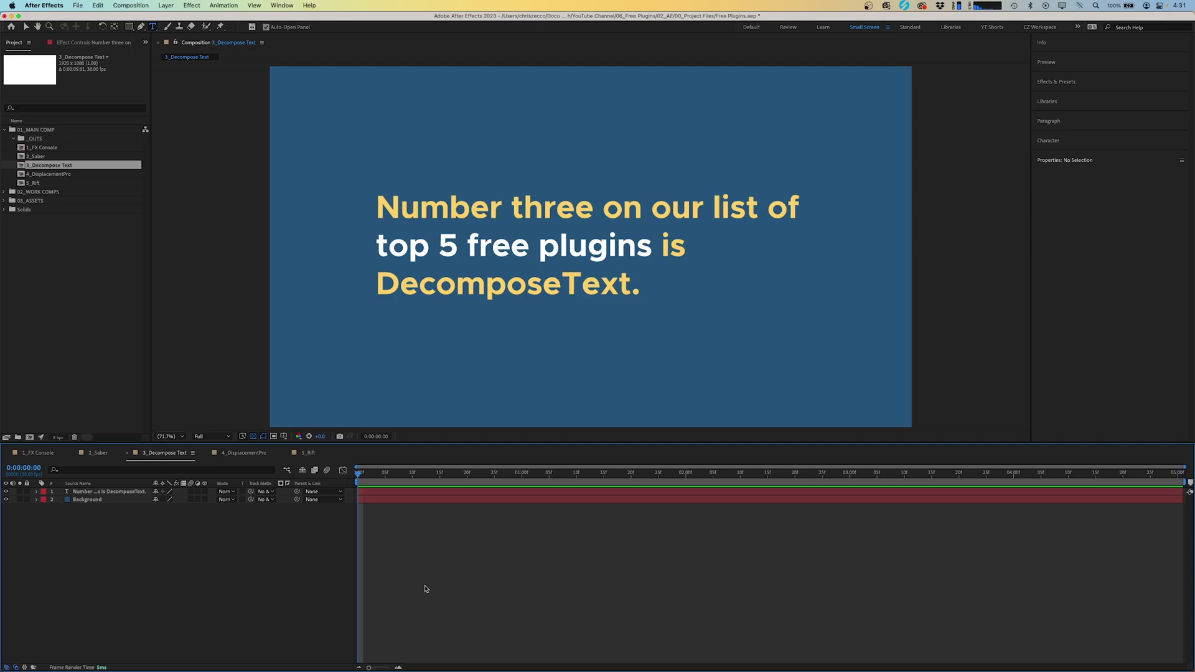
Toggle the proportional grid, then launch DecomposeText.jsx and dock it beside an enlarged viewer
key(alt+apostrophe)
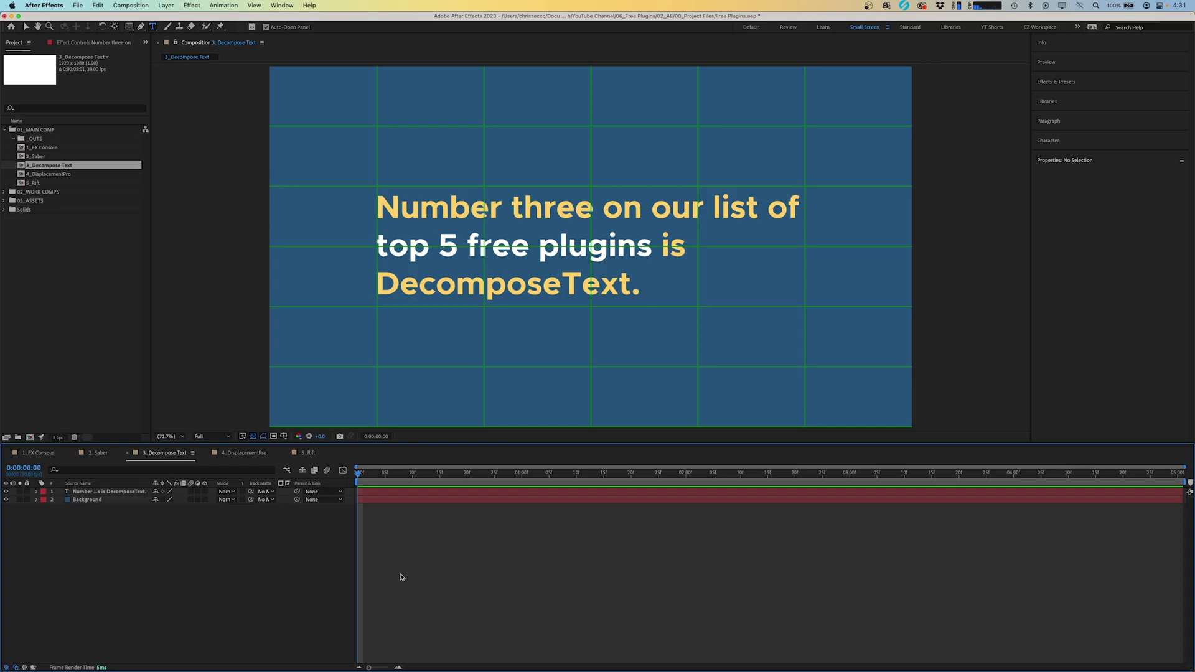
key(alt+apostrophe)
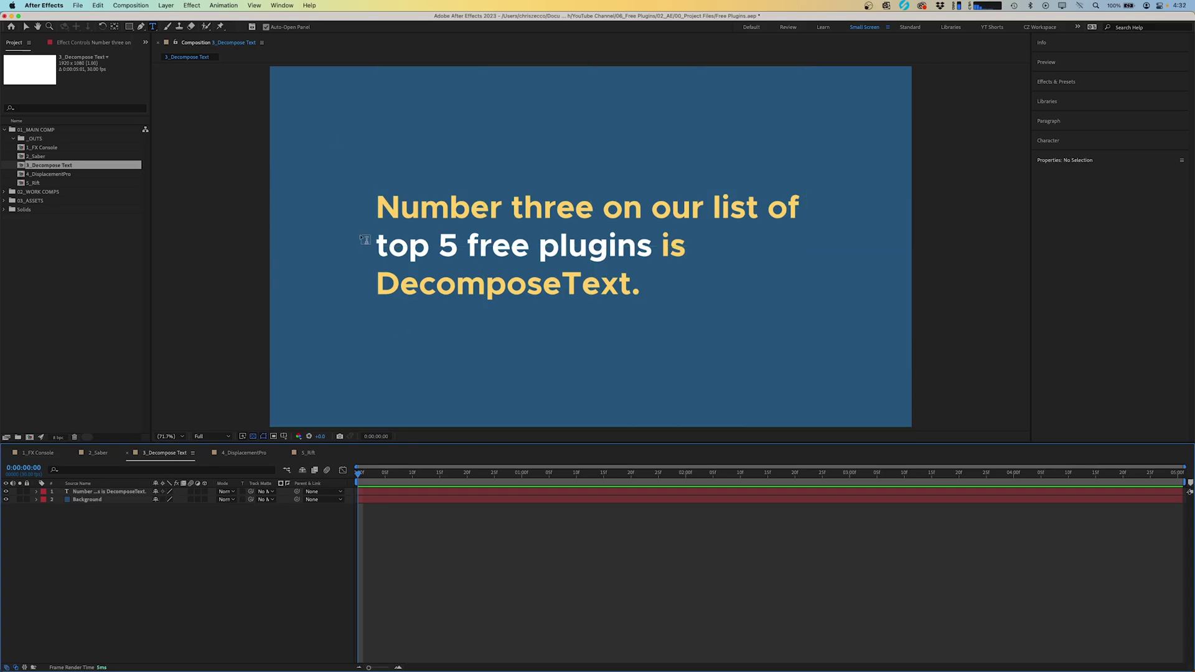
click(274, 5)
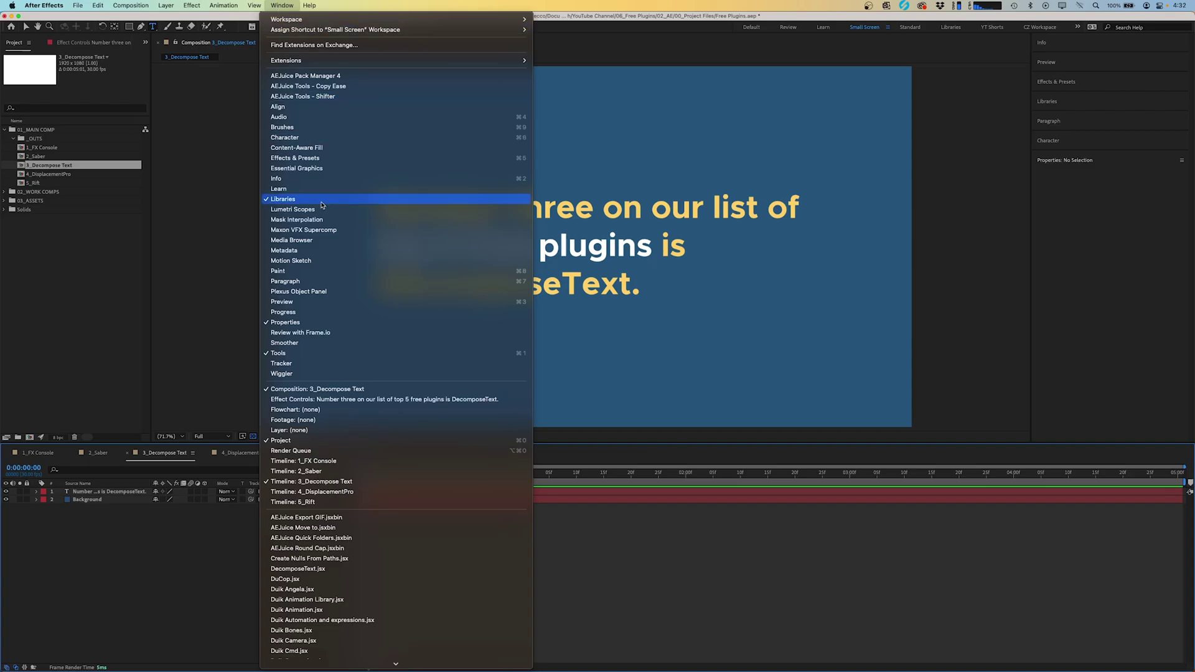
click(331, 570)
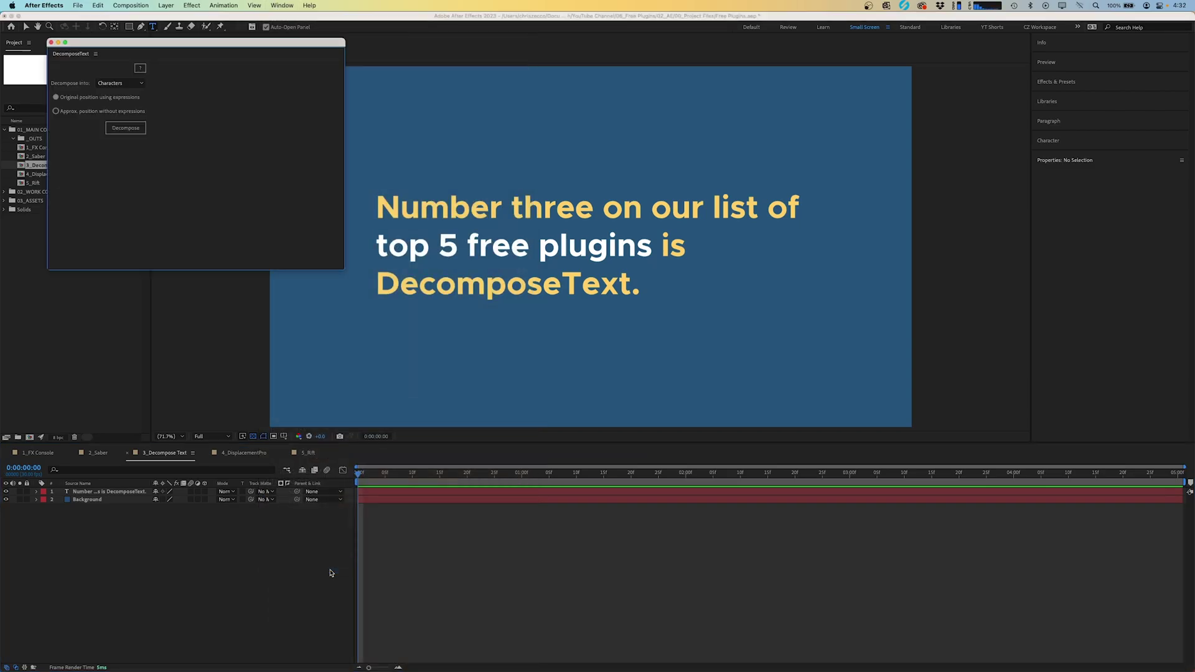
drag(65, 56, 203, 173)
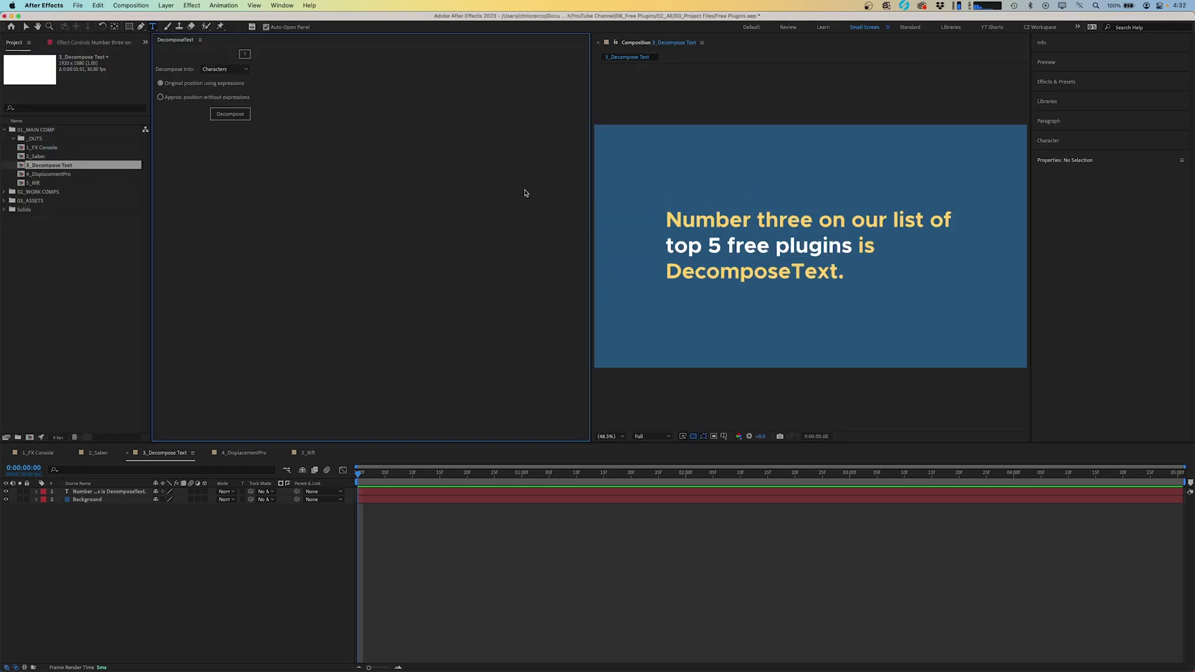
drag(590, 195, 314, 195)
click(100, 491)
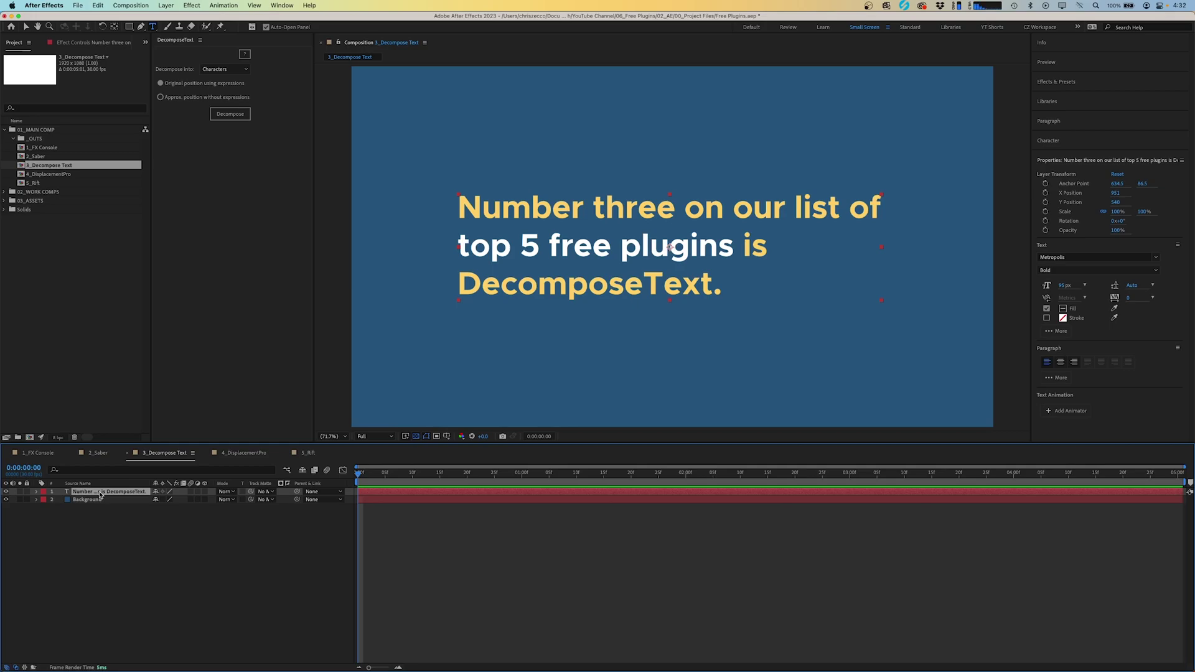
Keyframe the text rising from a lower Y Position, with a steep ease-out in the Graph Editor
key(p)
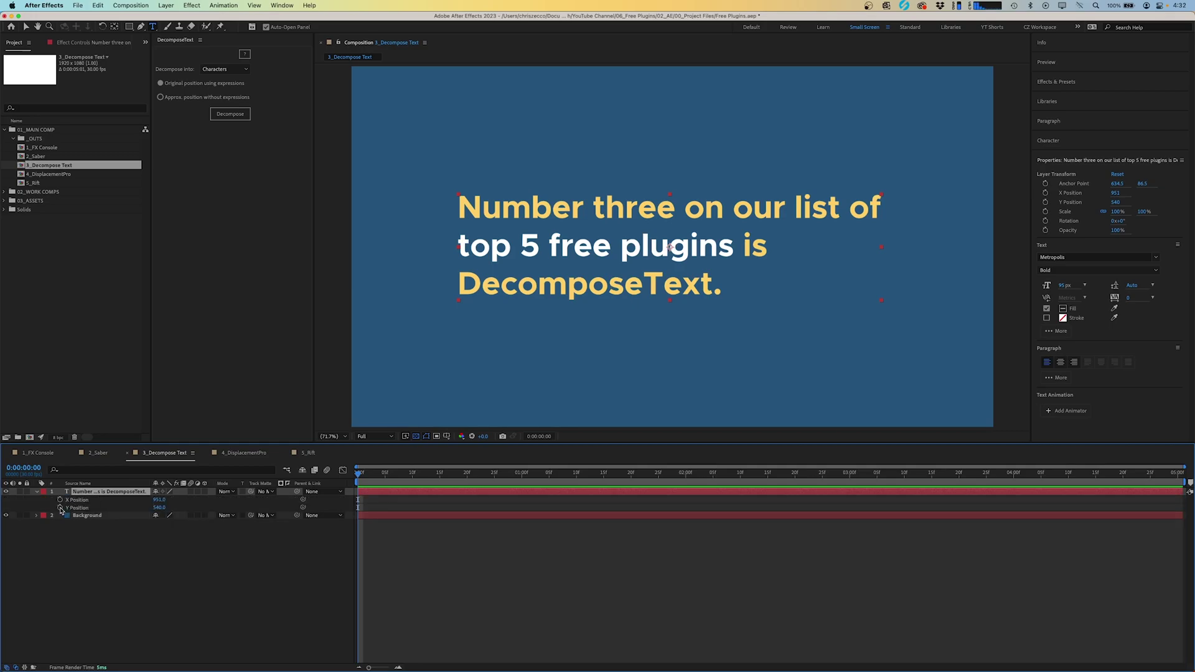
click(61, 508)
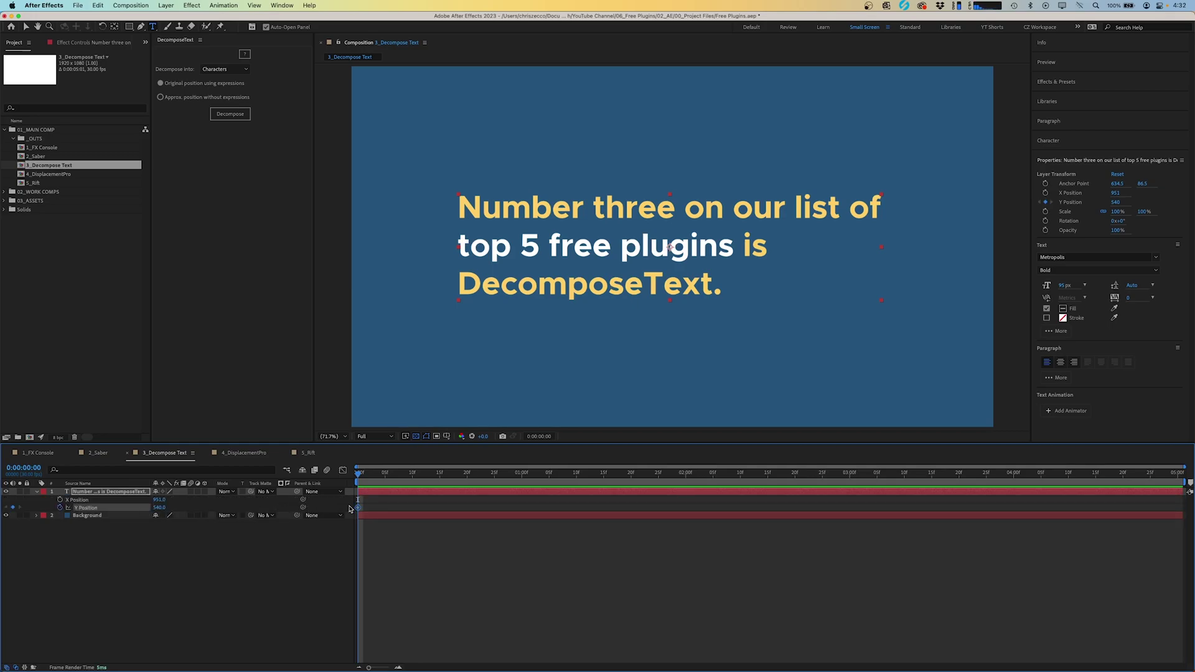
drag(359, 510, 471, 519)
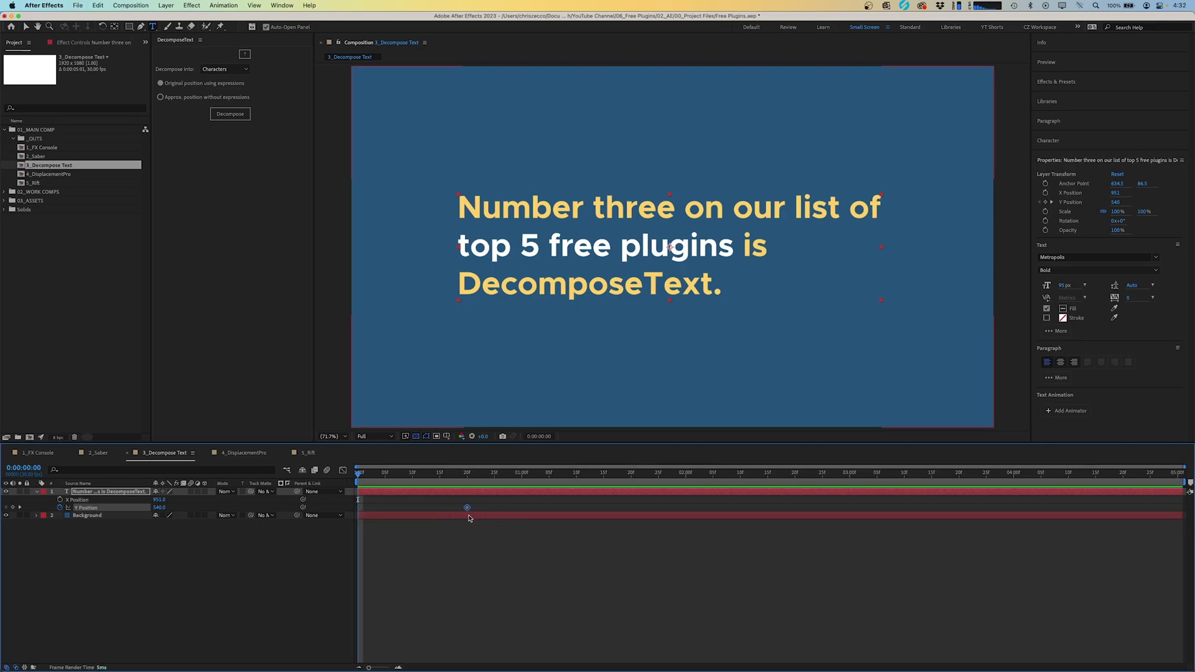
key(v)
drag(528, 249, 528, 310)
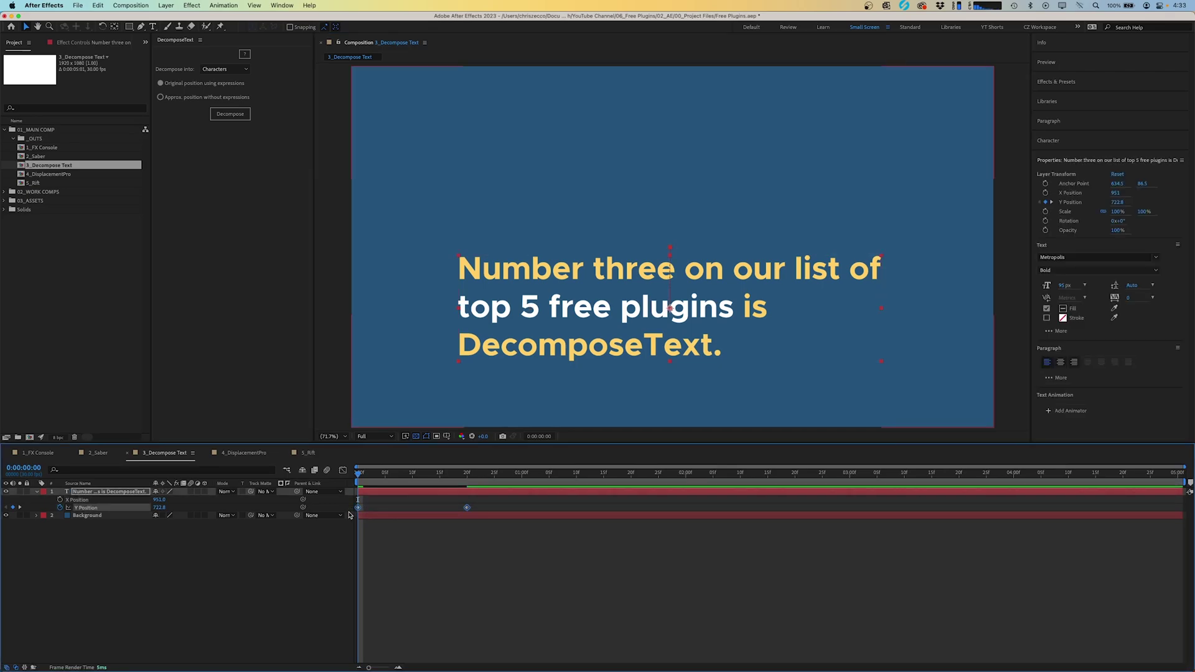
click(342, 470)
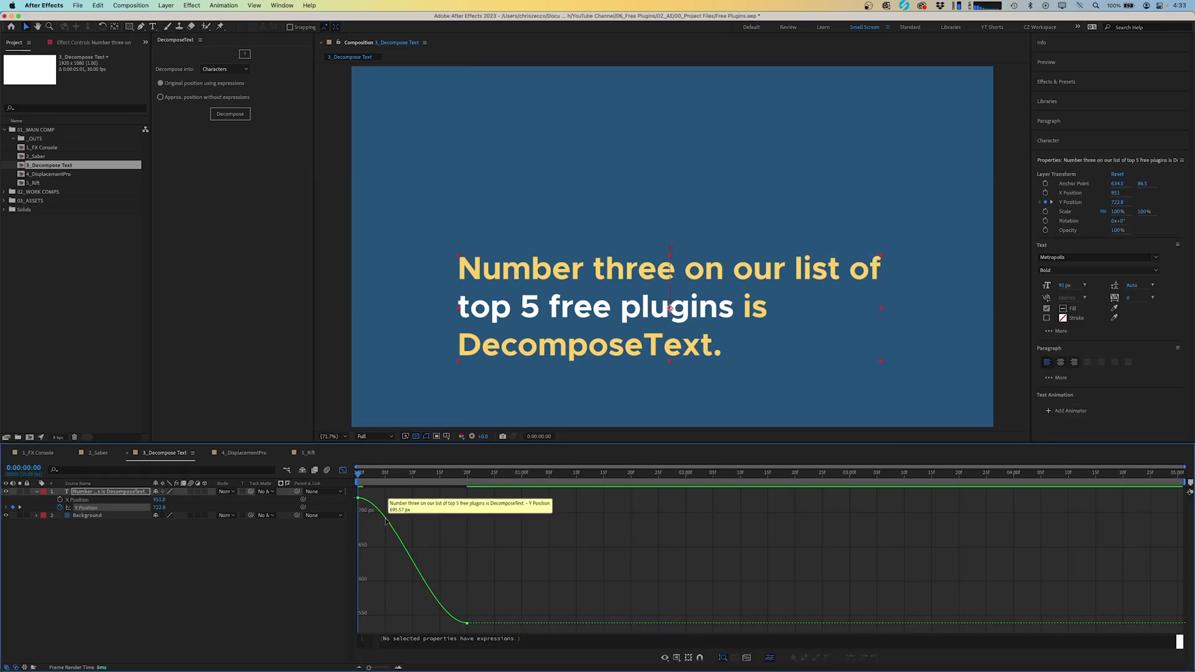
drag(394, 498, 371, 604)
key(shift+F3)
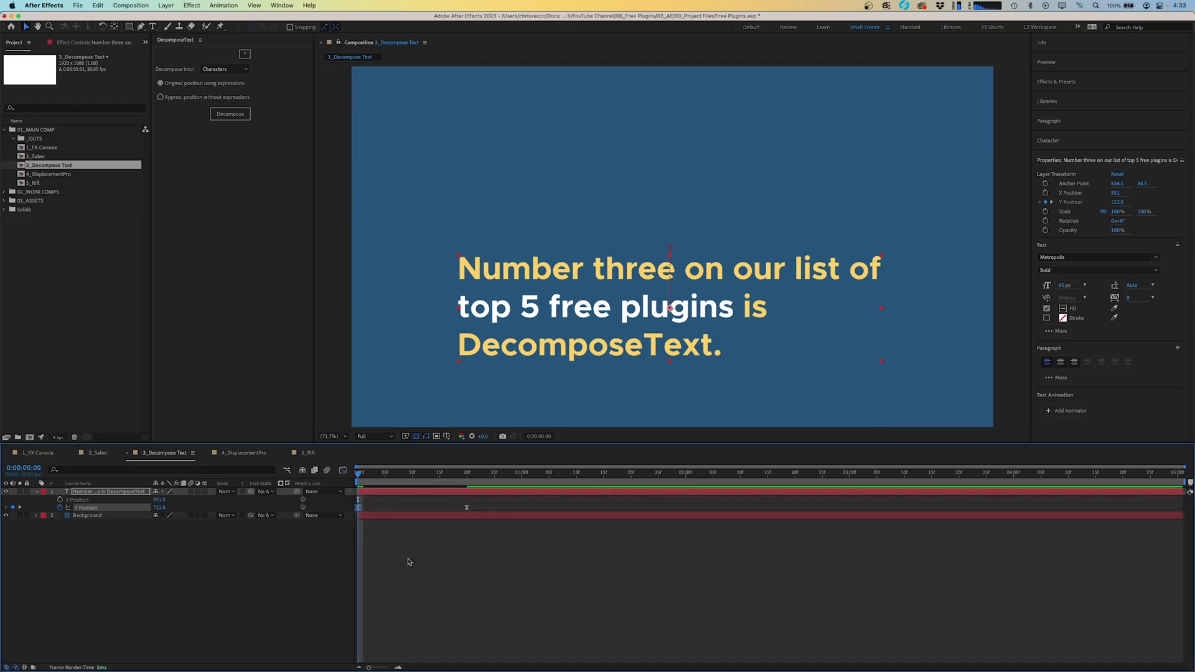
Keyframe Opacity from 0% at 0:00 to 100% at 0:15 and preview about one second
key(shift+t)
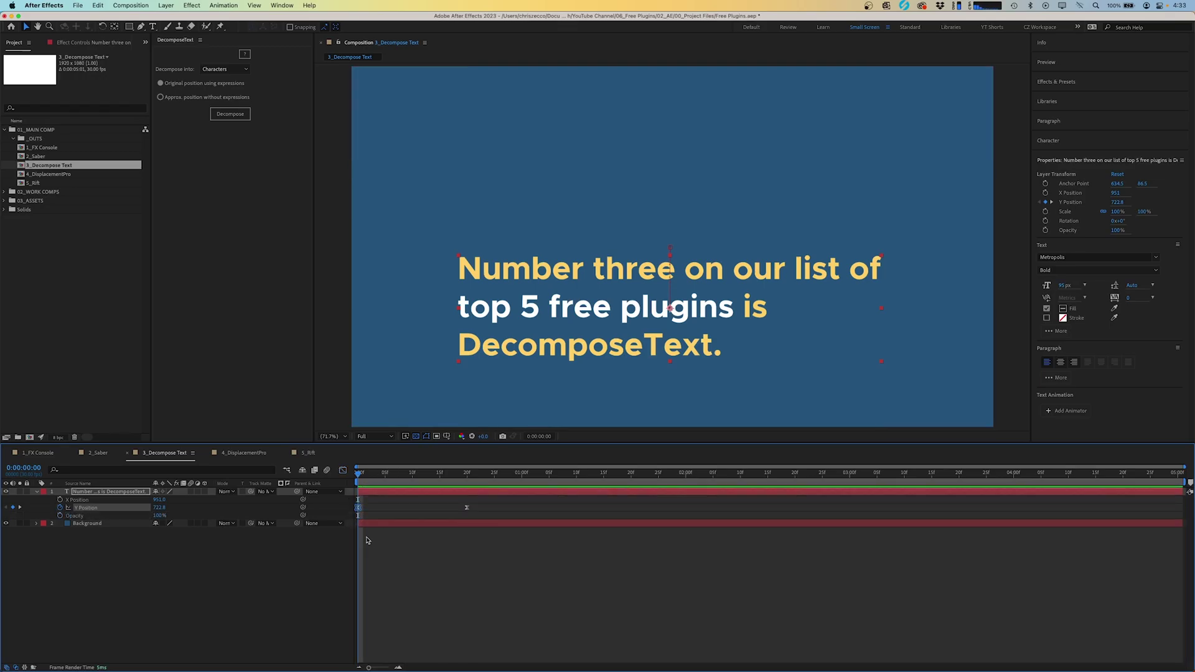
click(60, 515)
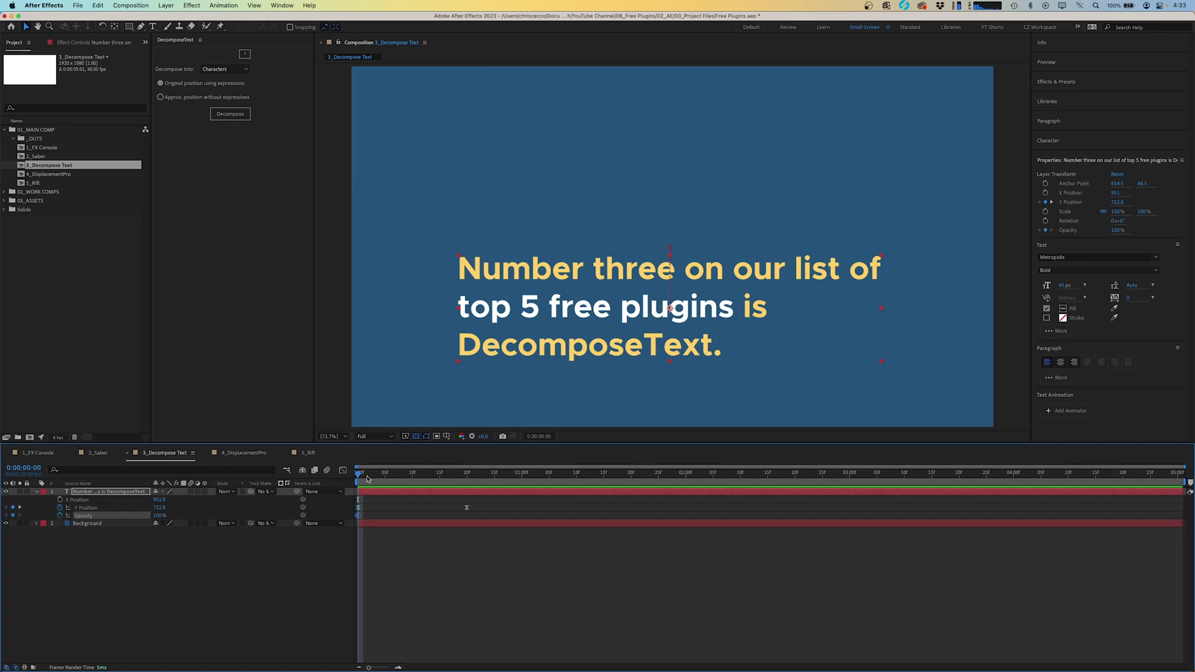
drag(367, 479, 440, 476)
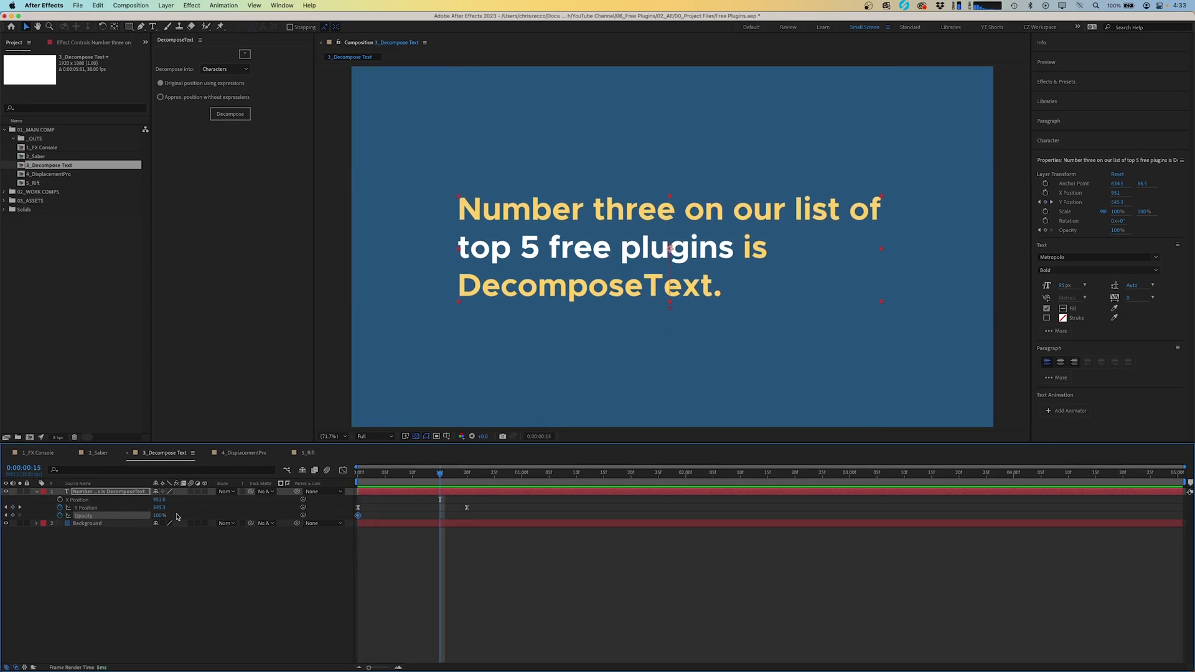
click(6, 516)
click(160, 515)
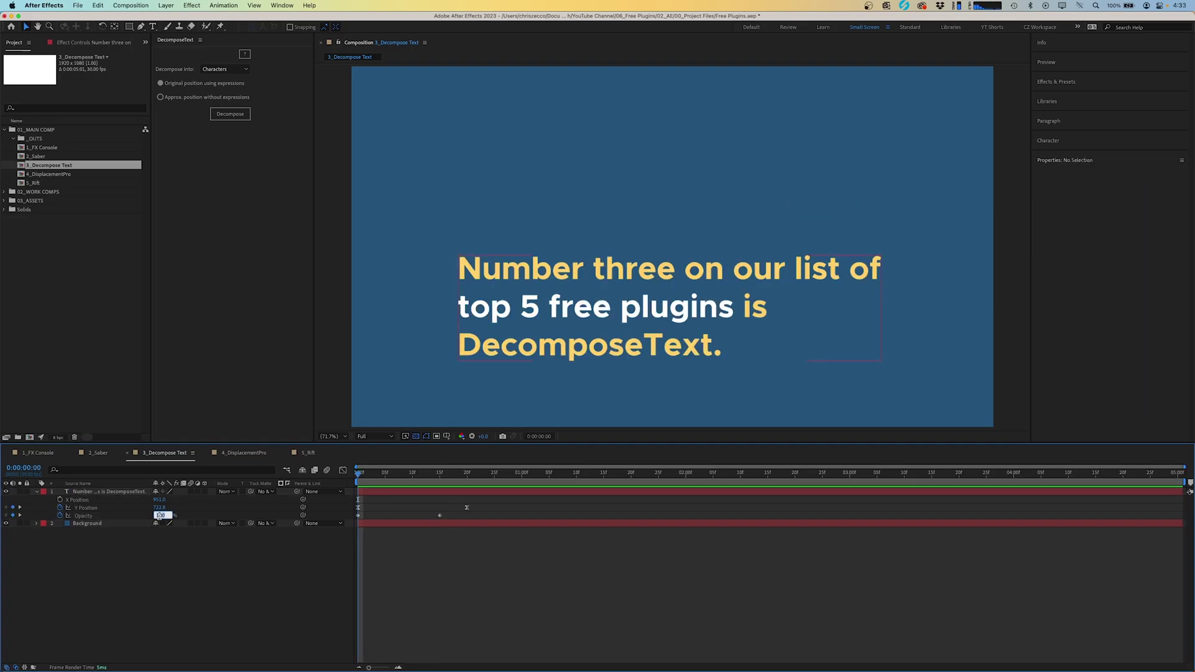
key(Return)
drag(1184, 481, 526, 479)
key(space)
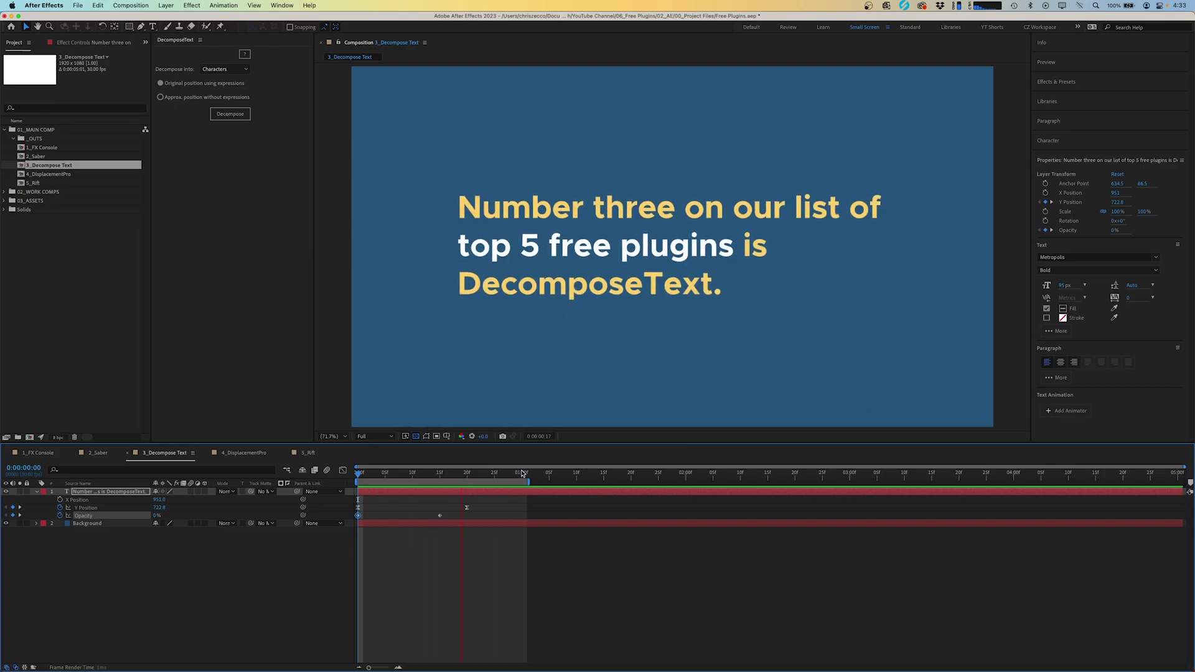
click(459, 529)
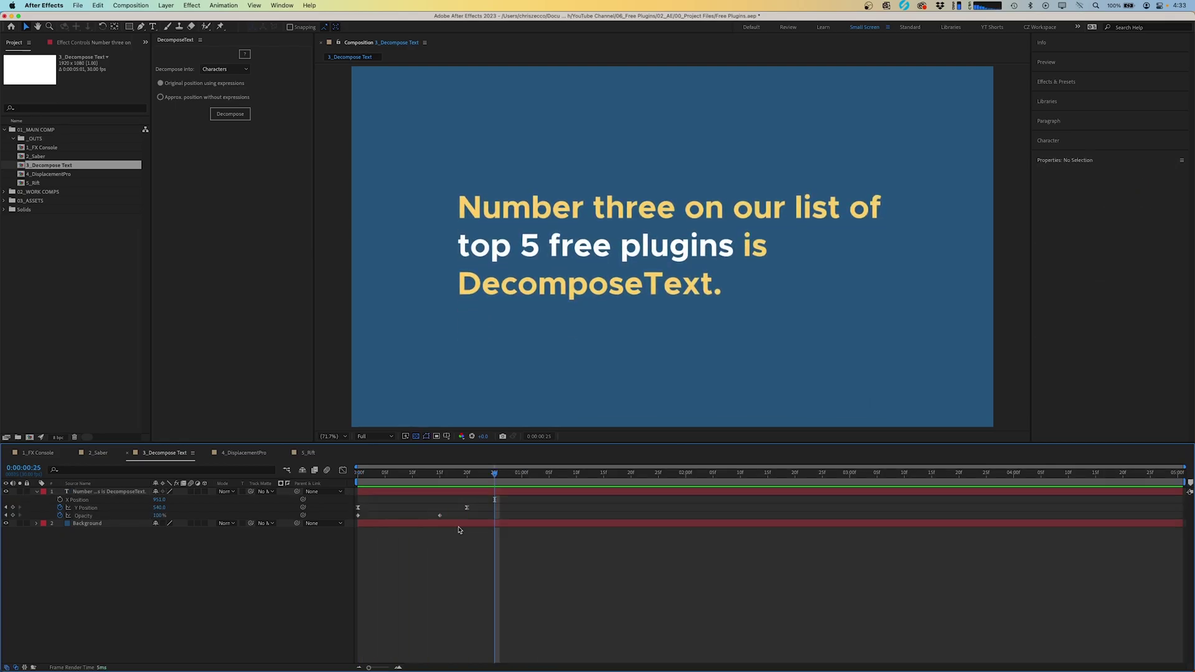
Decompose the text into separate Lines layers and hide the original text layer
click(114, 492)
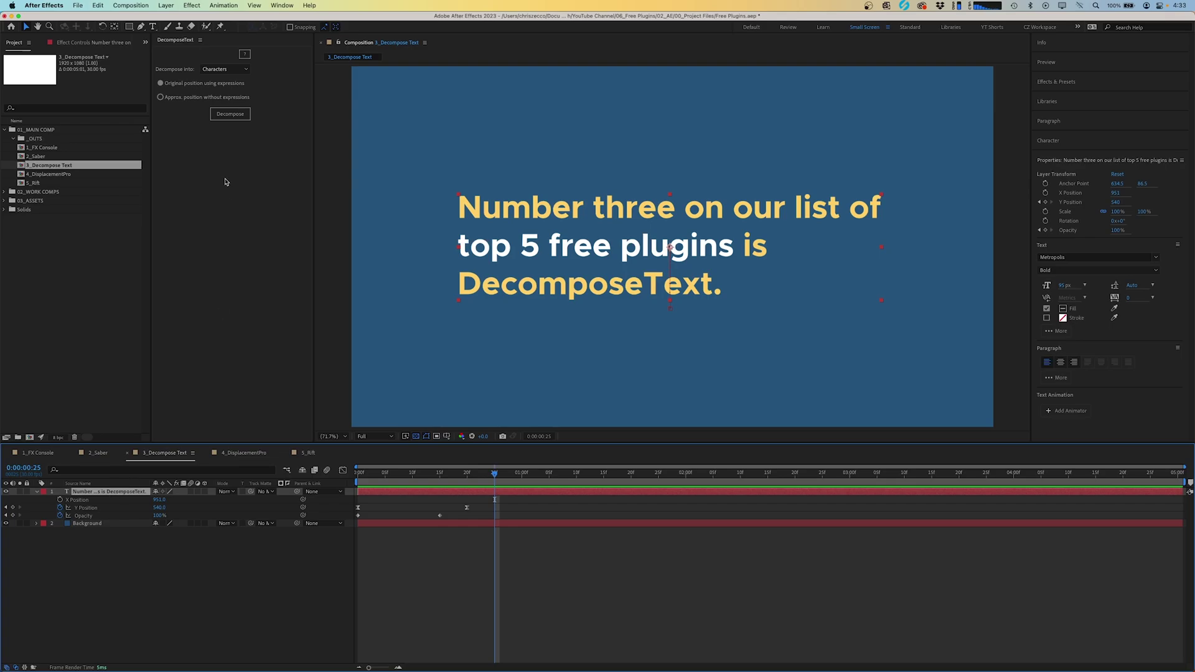
click(212, 70)
click(215, 99)
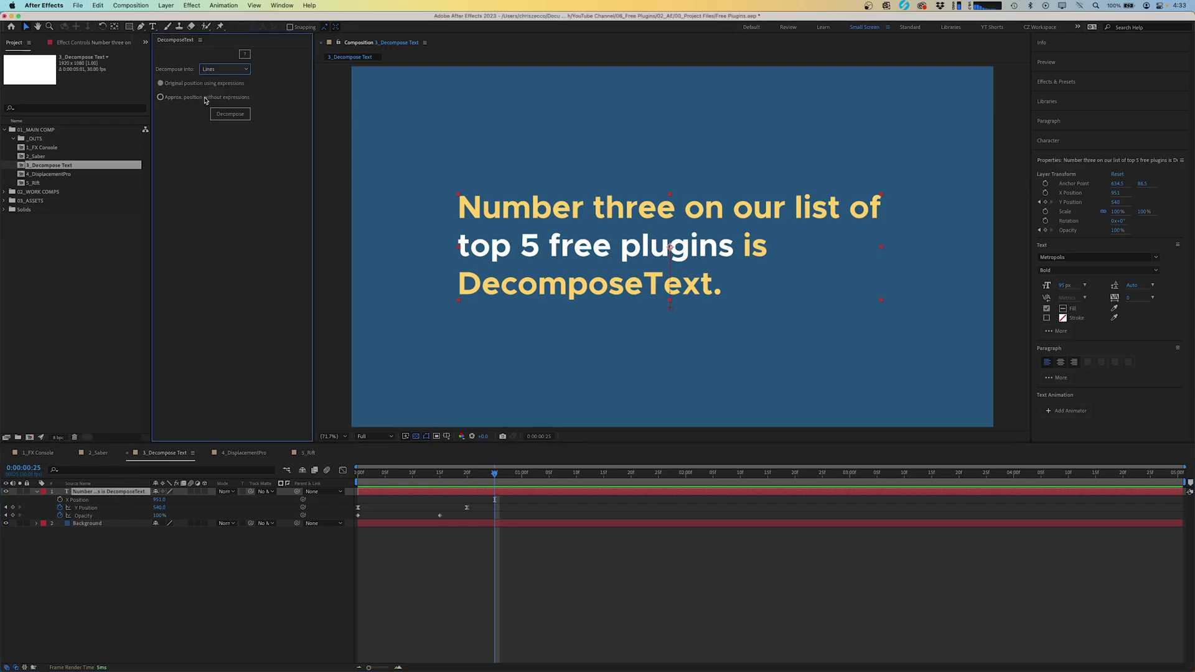
click(230, 114)
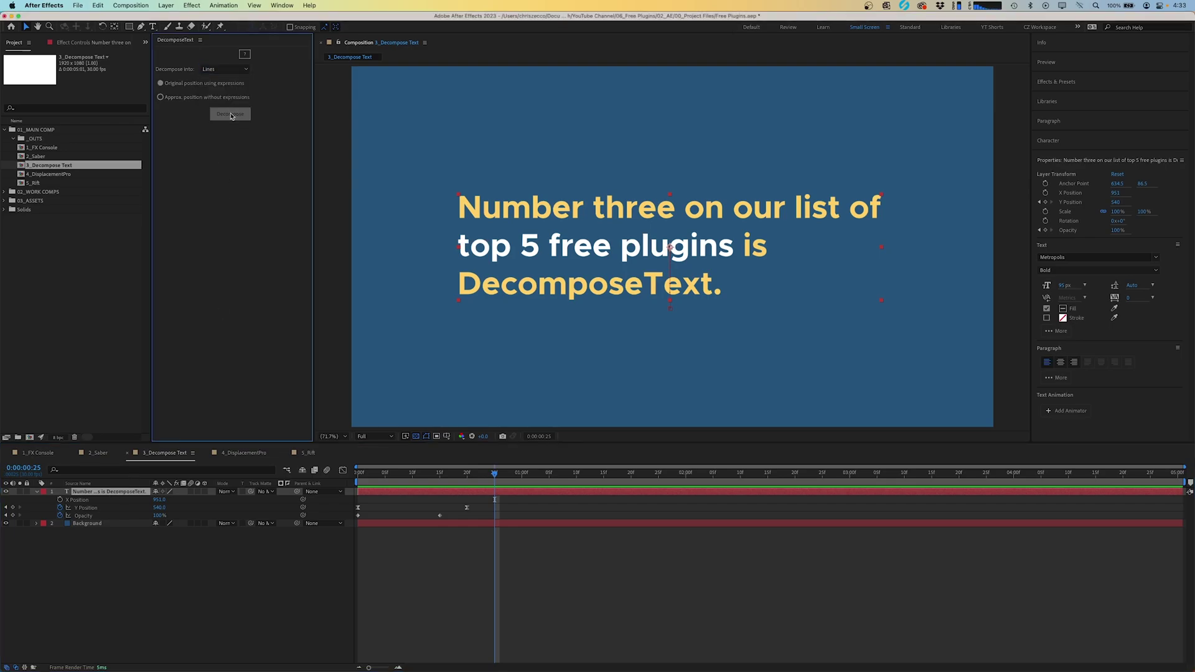
click(125, 492)
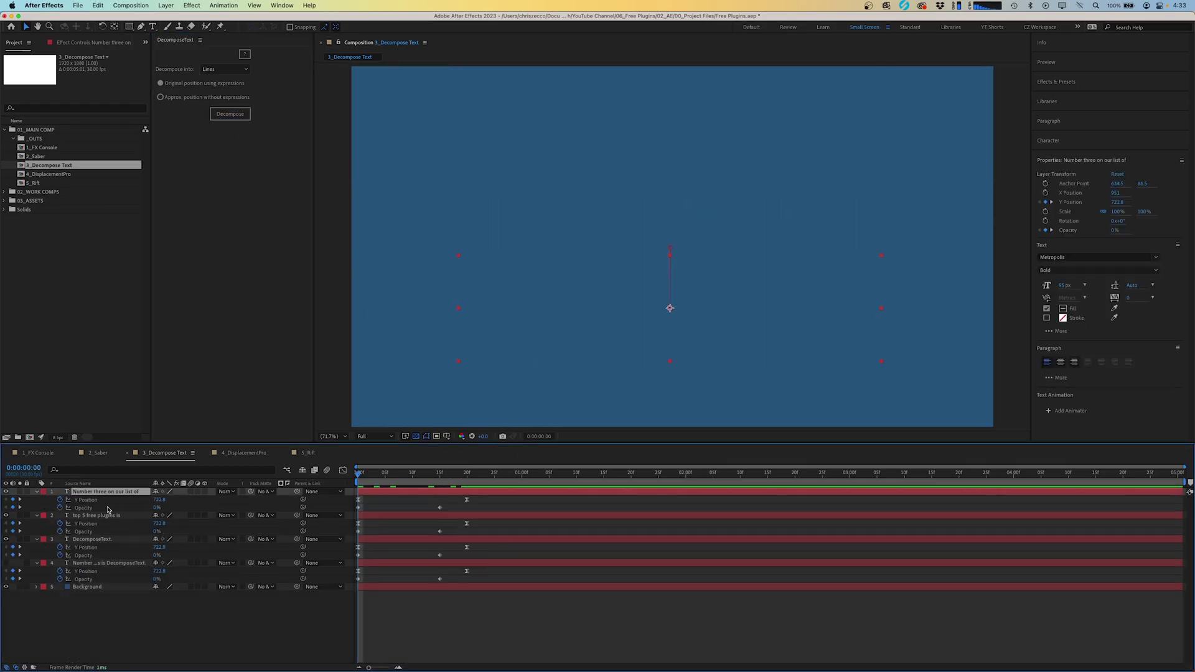
click(106, 516)
click(102, 540)
click(115, 563)
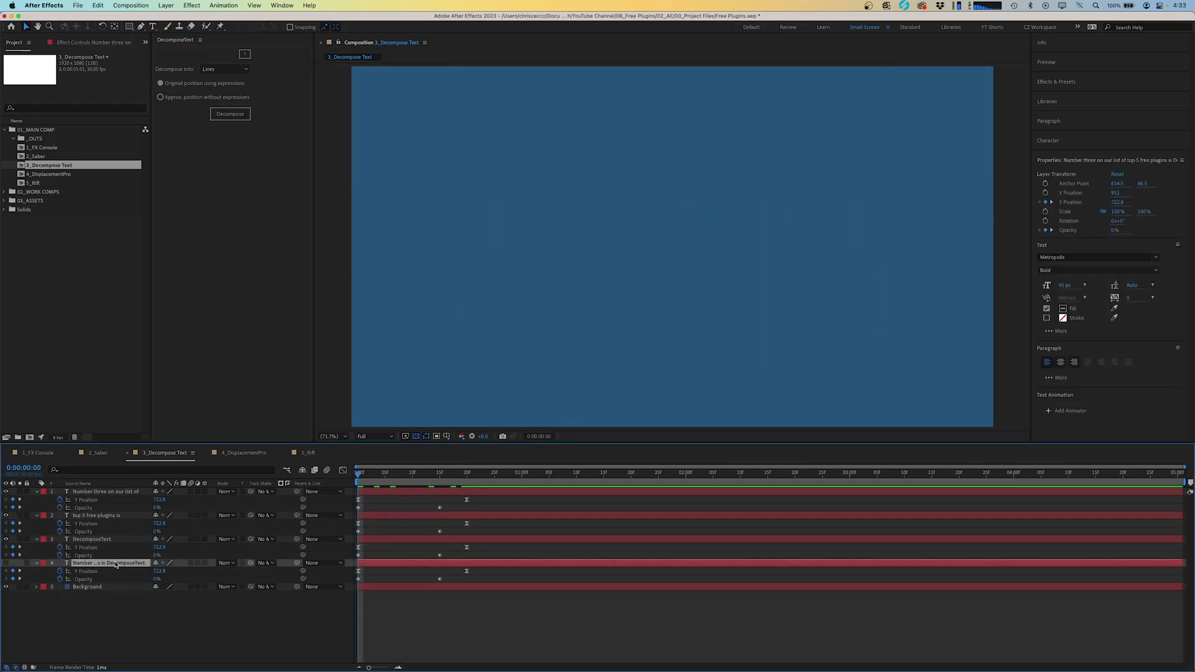
click(7, 564)
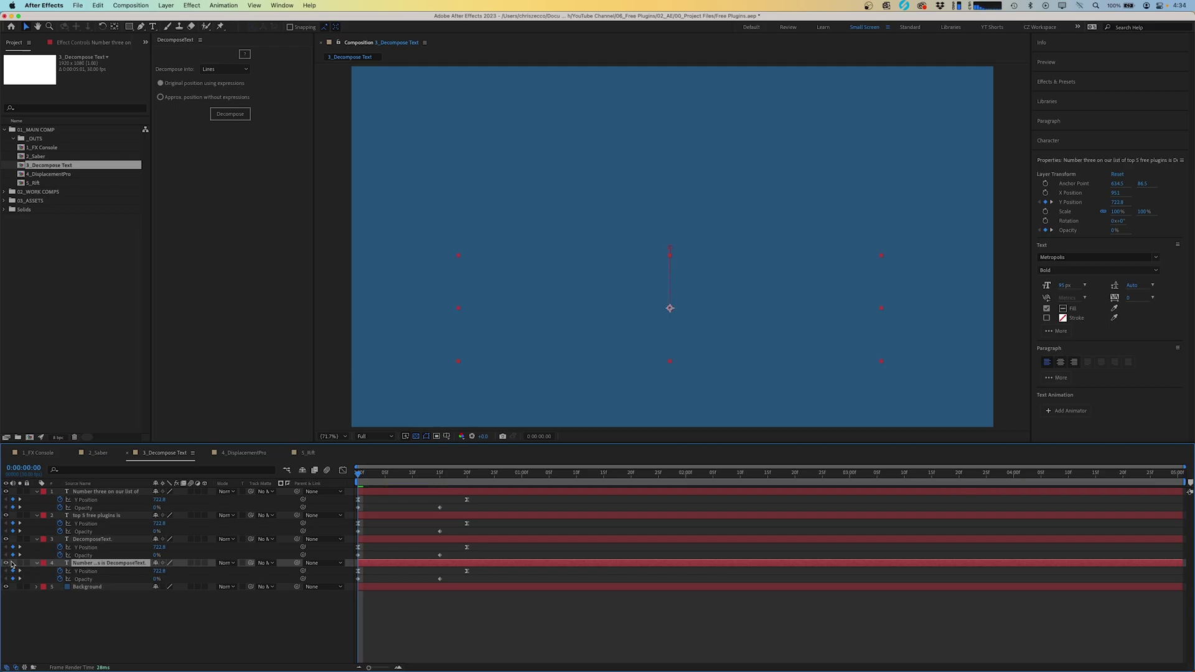
Delay the second line by two frames and the DecomposeText. line by four, then preview
mouse_move(473, 468)
mouse_down()
mouse_move(491, 468)
mouse_move(359, 468)
mouse_move(499, 465)
mouse_move(360, 468)
mouse_move(450, 468)
mouse_up()
click(415, 516)
key(alt+Page_Down)
key(alt+Page_Down)
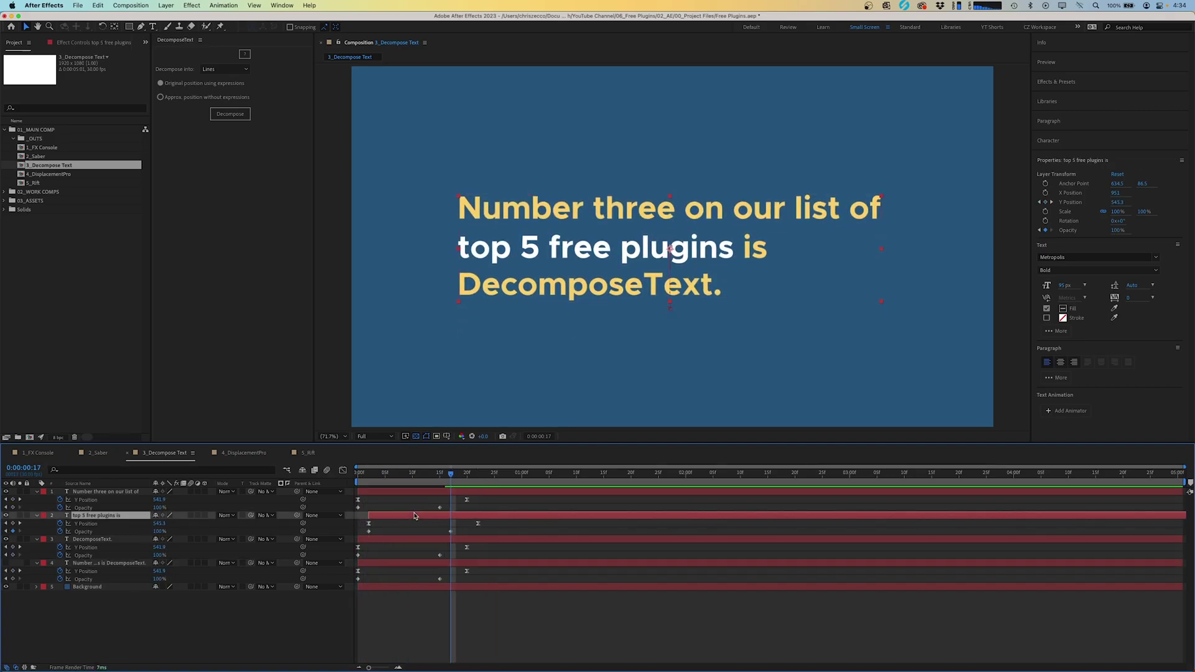
key(super+Down)
key(super+Down)
key(super+Up)
key(alt+Page_Down)
key(alt+Page_Down)
key(alt+Page_Down)
key(alt+Page_Down)
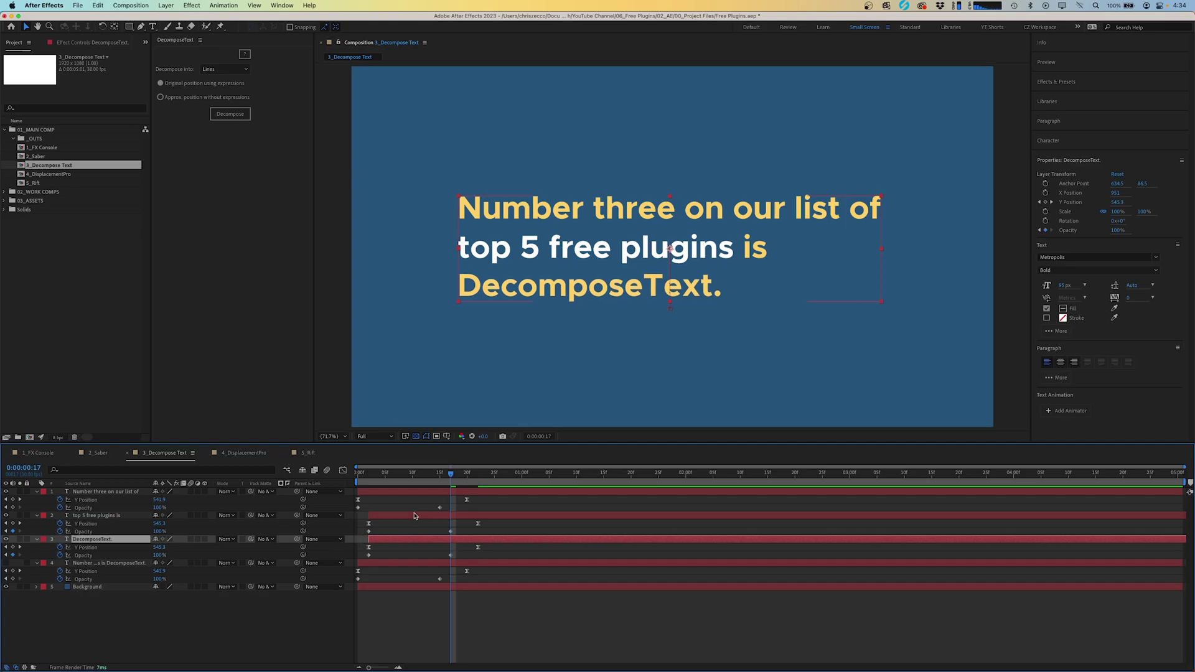
key(Home)
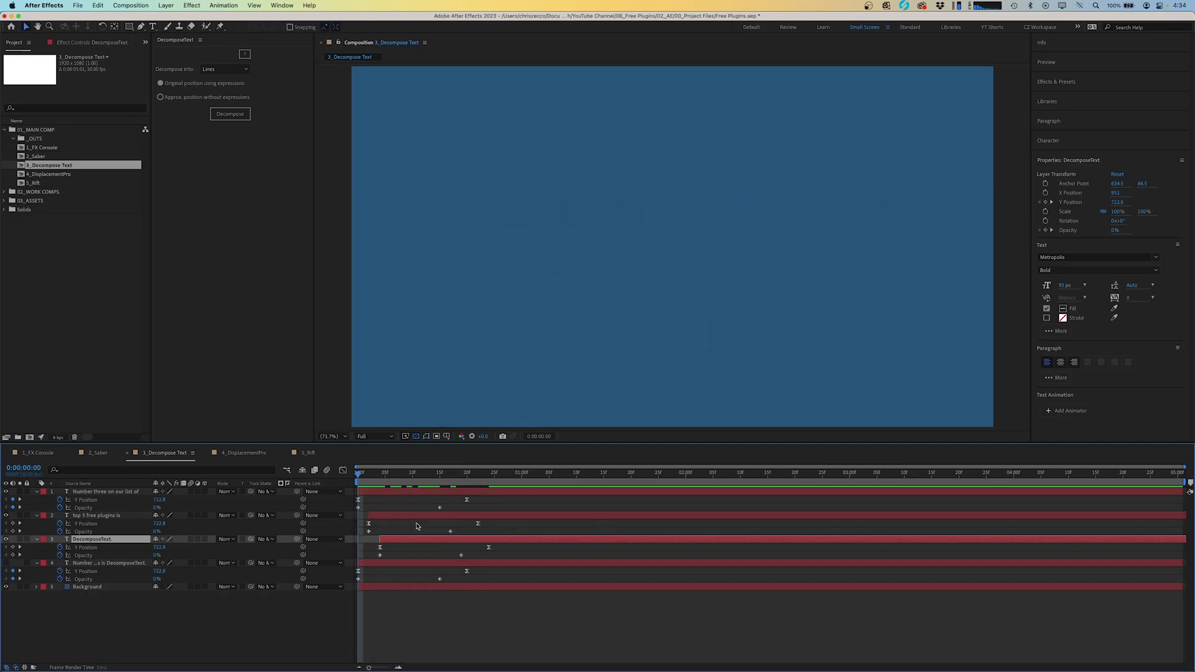
key(space)
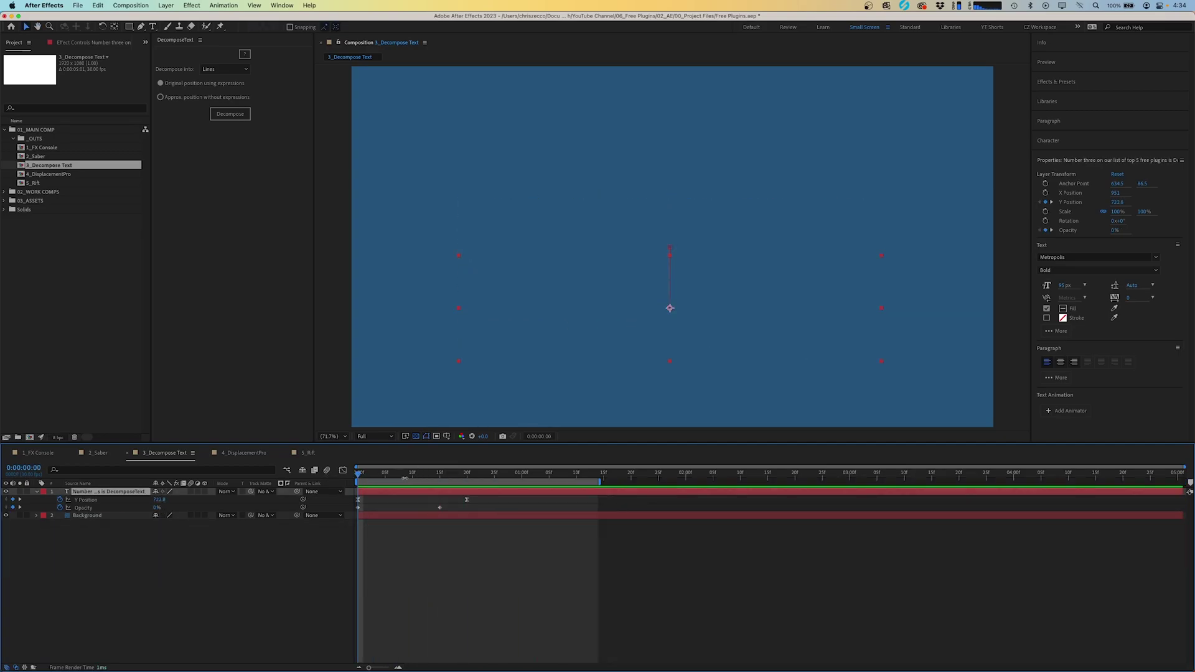
Split the title into separate word layers with DecomposeText and preview the word animation
click(225, 70)
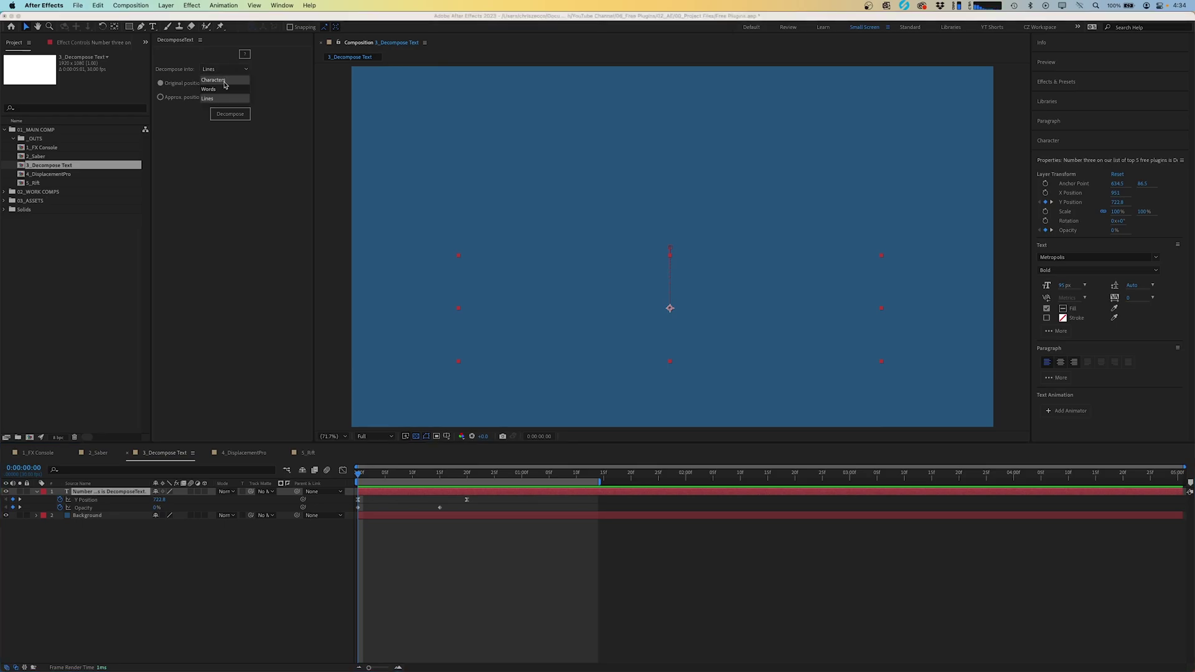
click(221, 89)
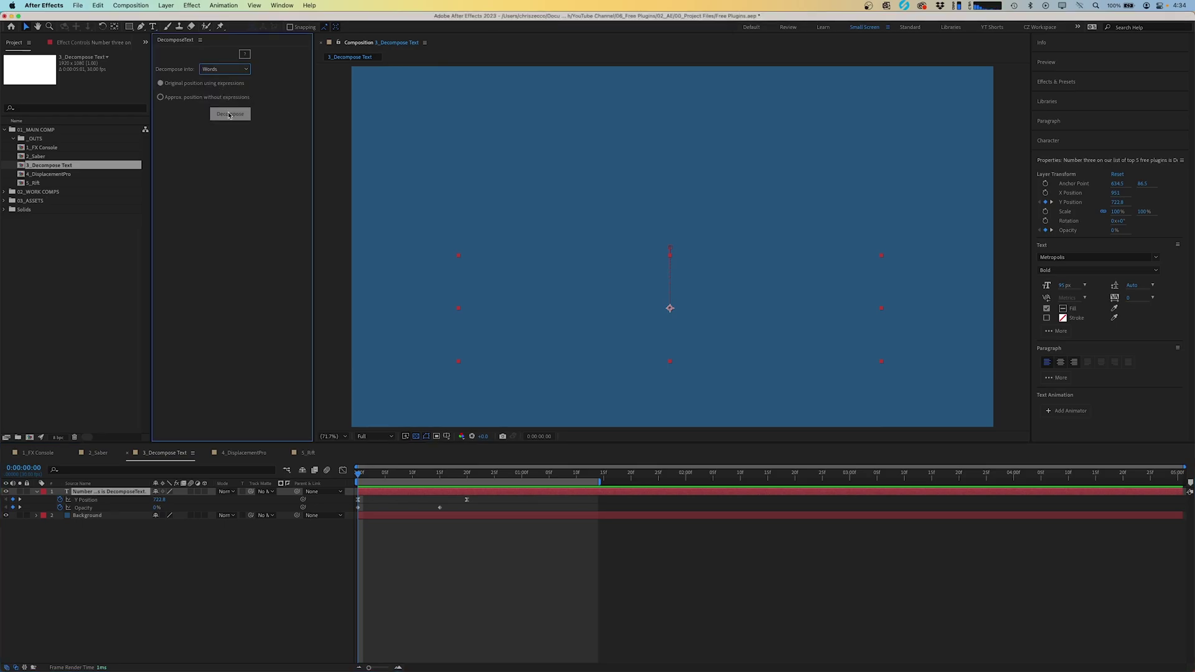
click(230, 115)
click(417, 504)
key(u)
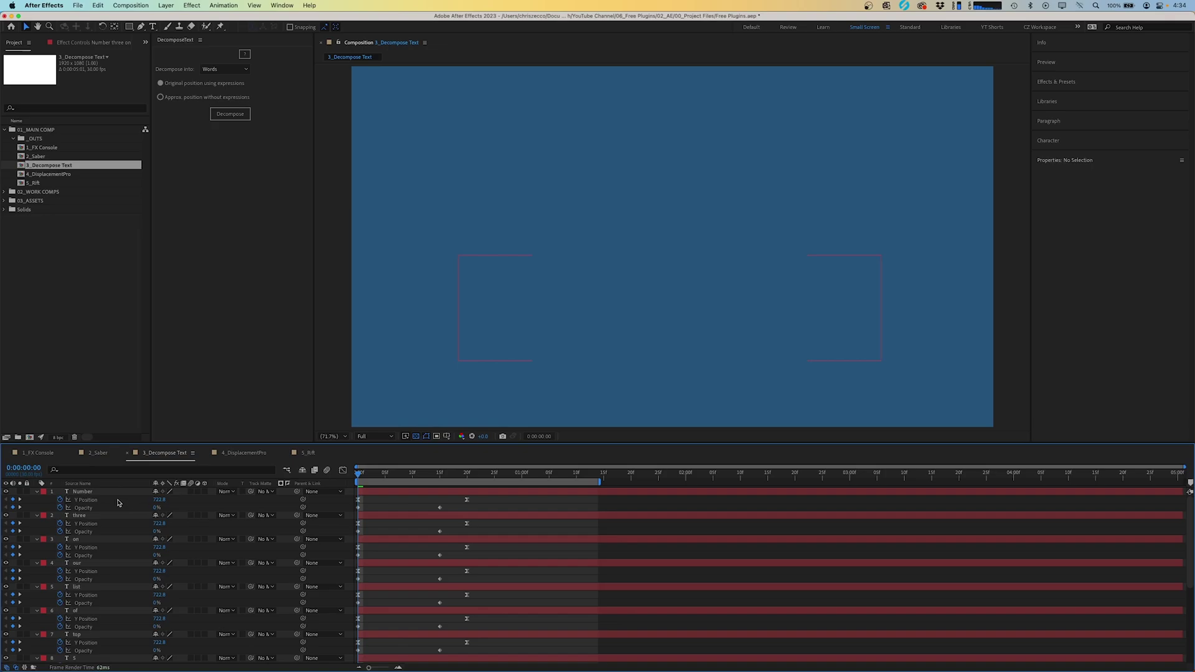
key(space)
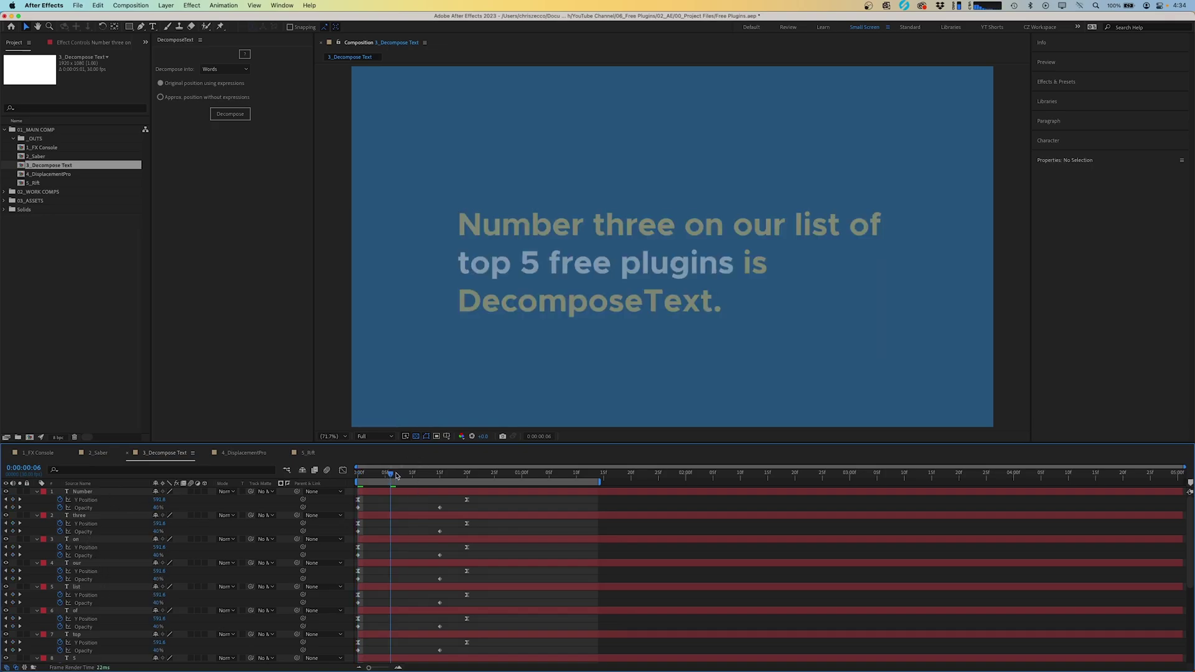
key(space)
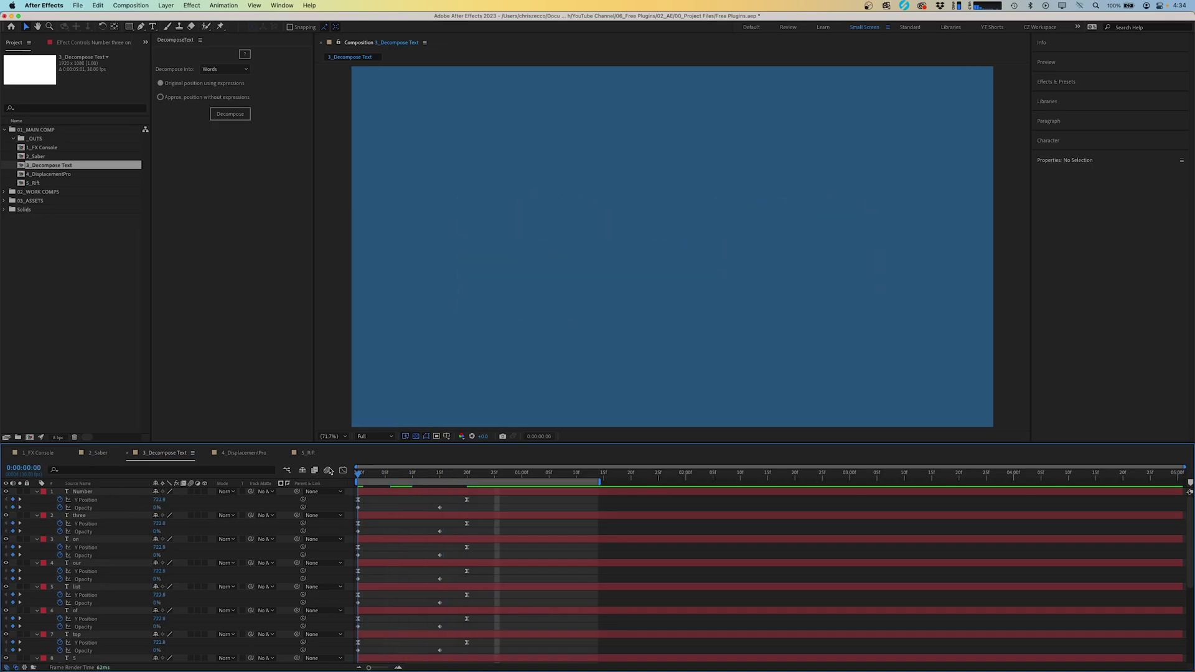
Select all twelve word layers and trim their out points one frame in
click(93, 494)
scroll(95, 517, down, 5)
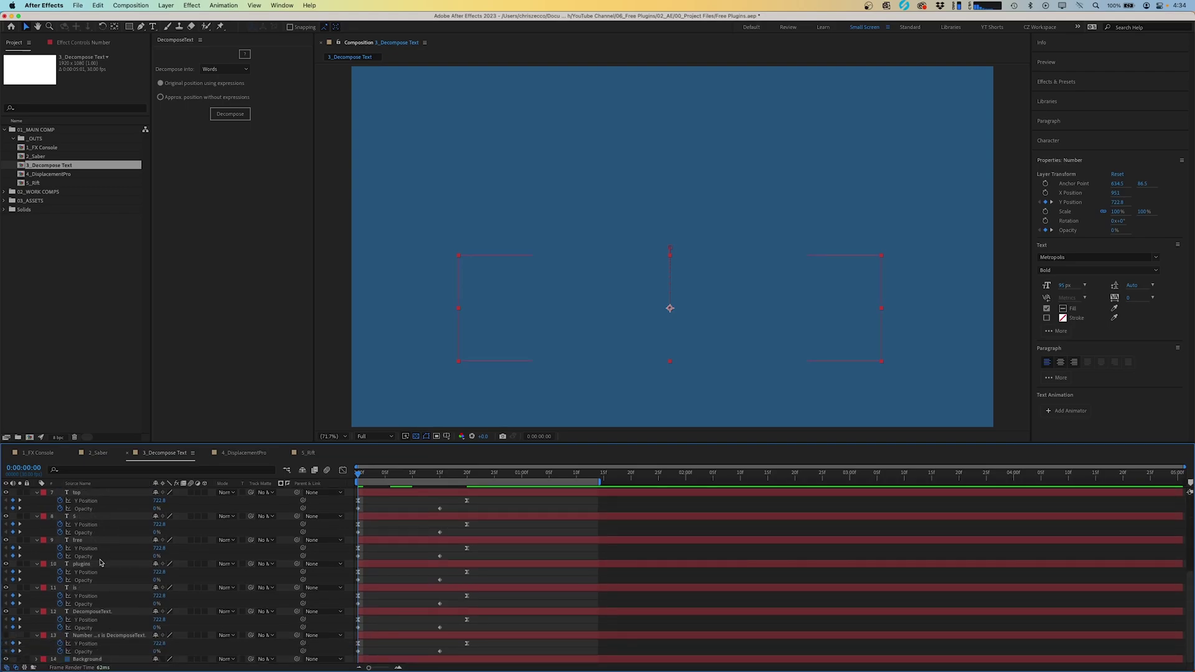
shift+click(98, 612)
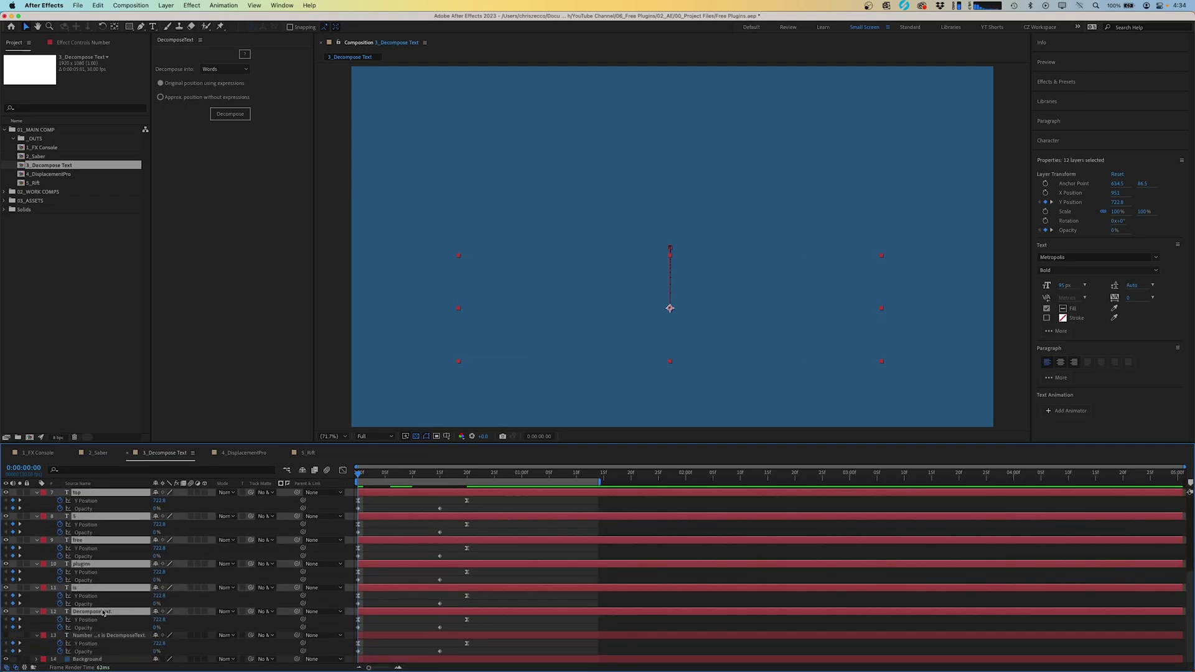
key(Page_Down)
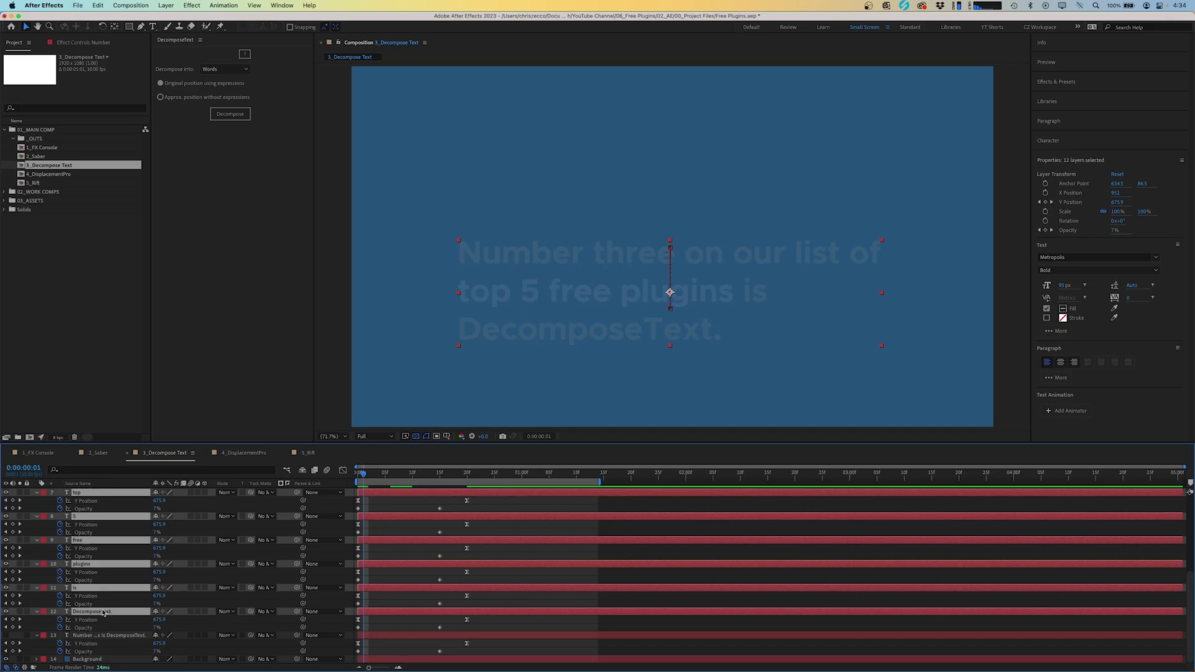
key(alt+bracketright)
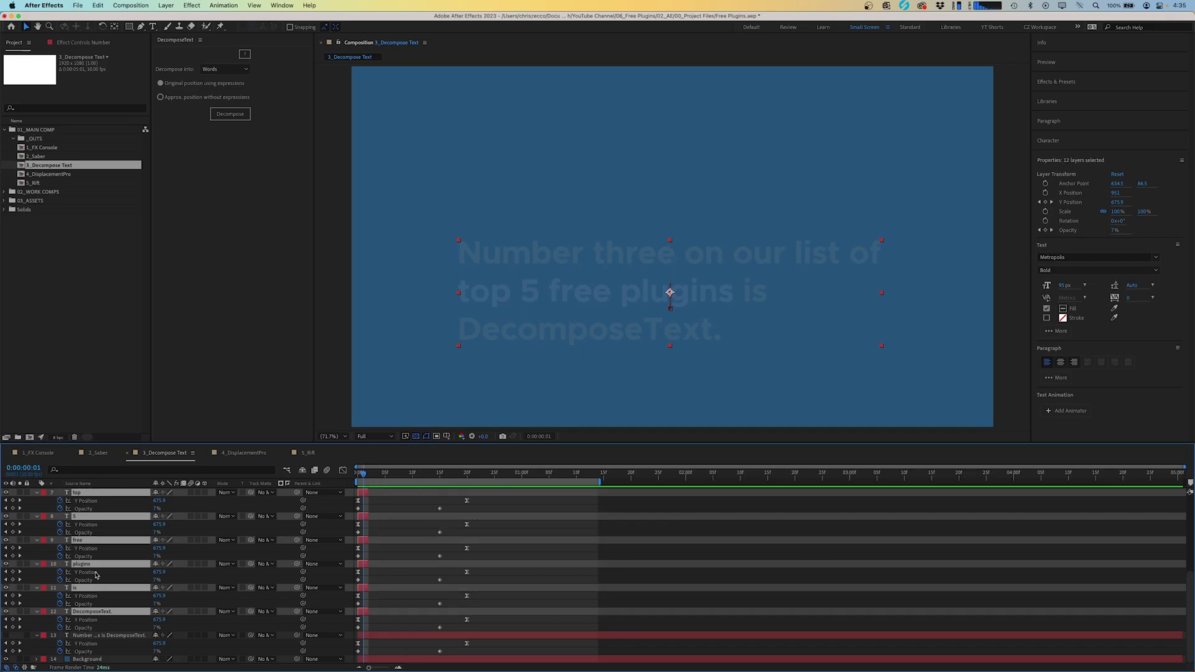
Stagger the twelve word layers one after another with Keyframe Assistant > Sequence Layers
right_click(94, 541)
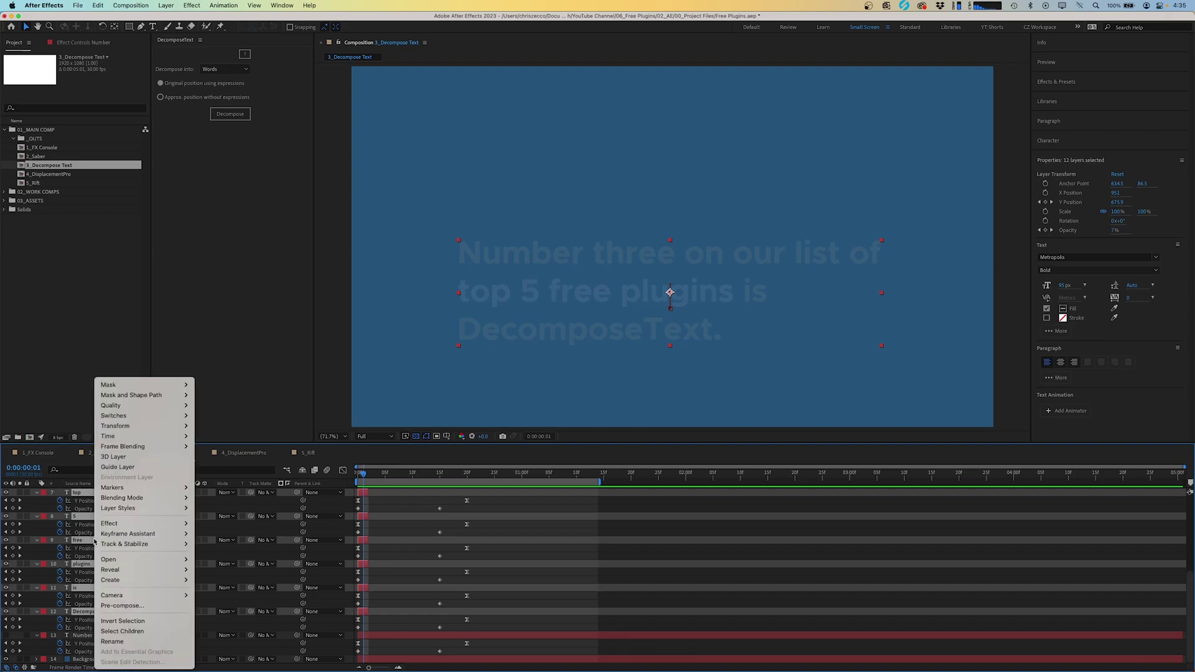
mouse_move(127, 538)
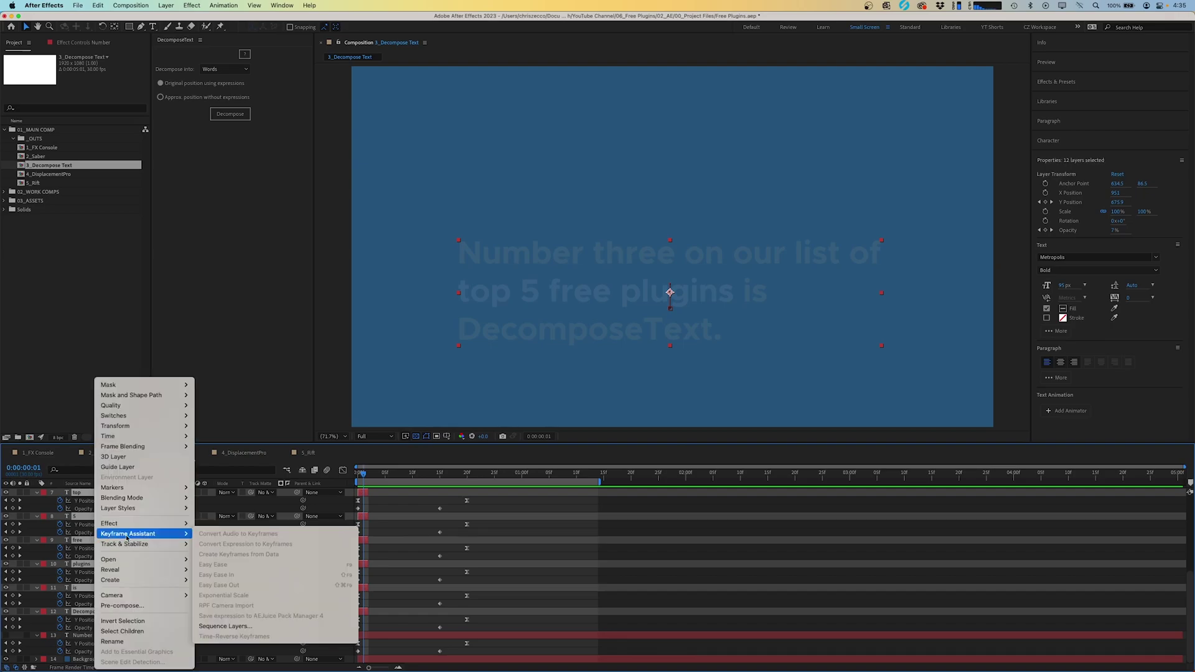
click(240, 626)
click(656, 374)
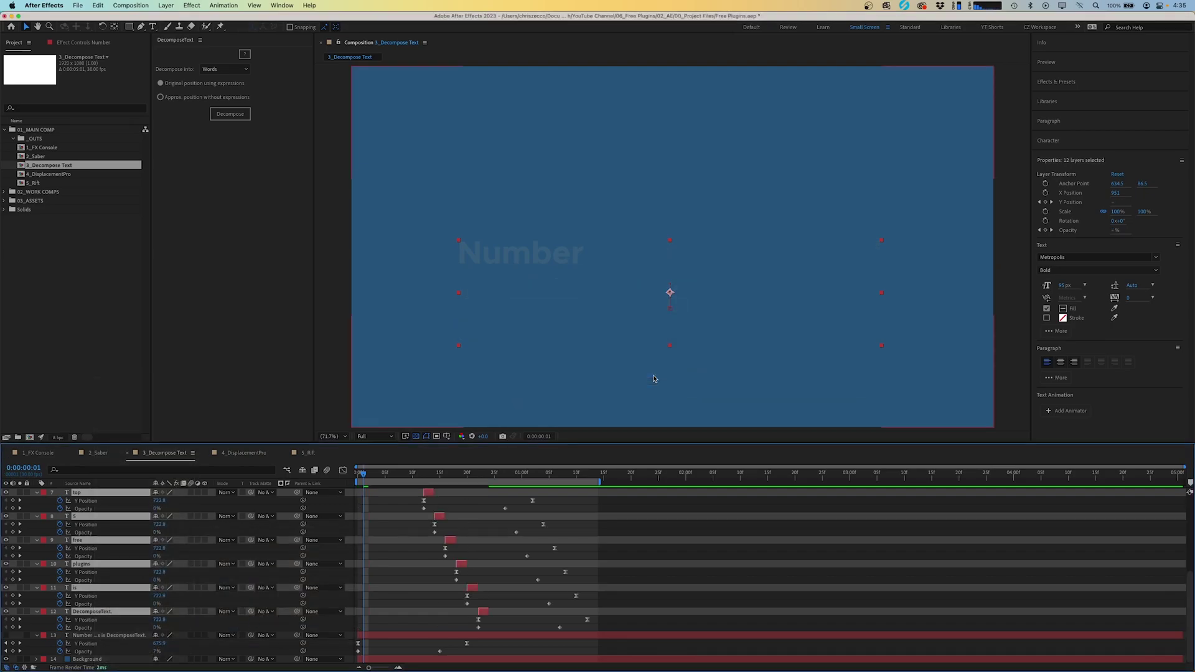
Extend the word layers to the comp end, widen the work area to about 2 seconds, and preview
key(End)
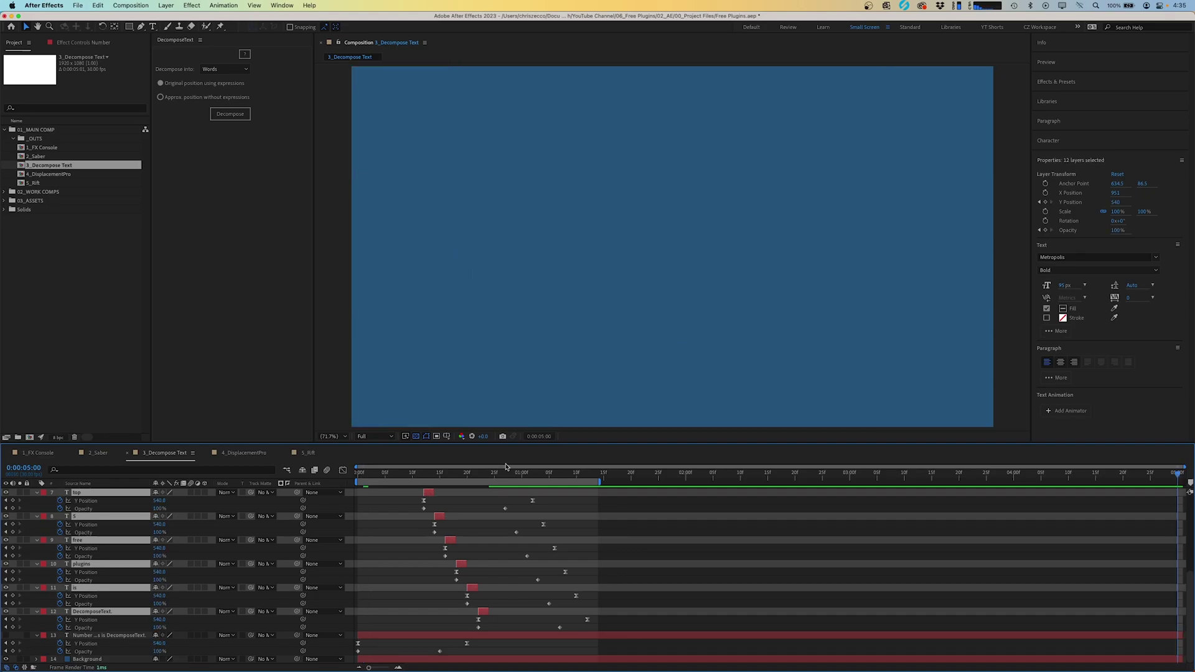
key(alt+bracketright)
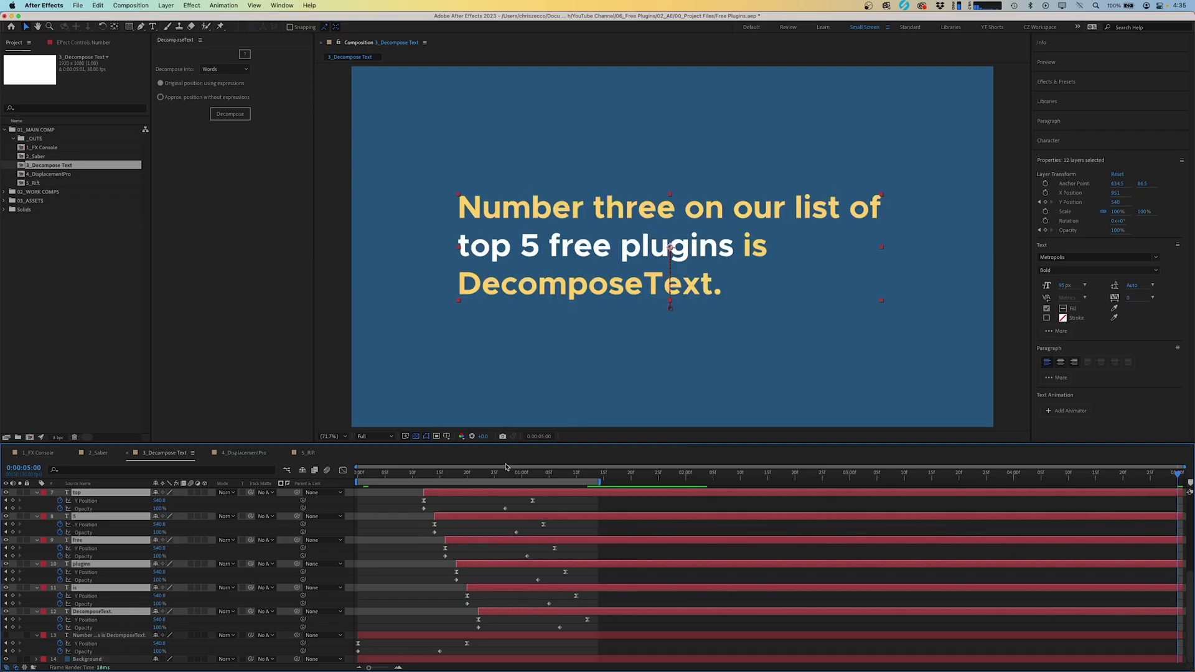
key(Home)
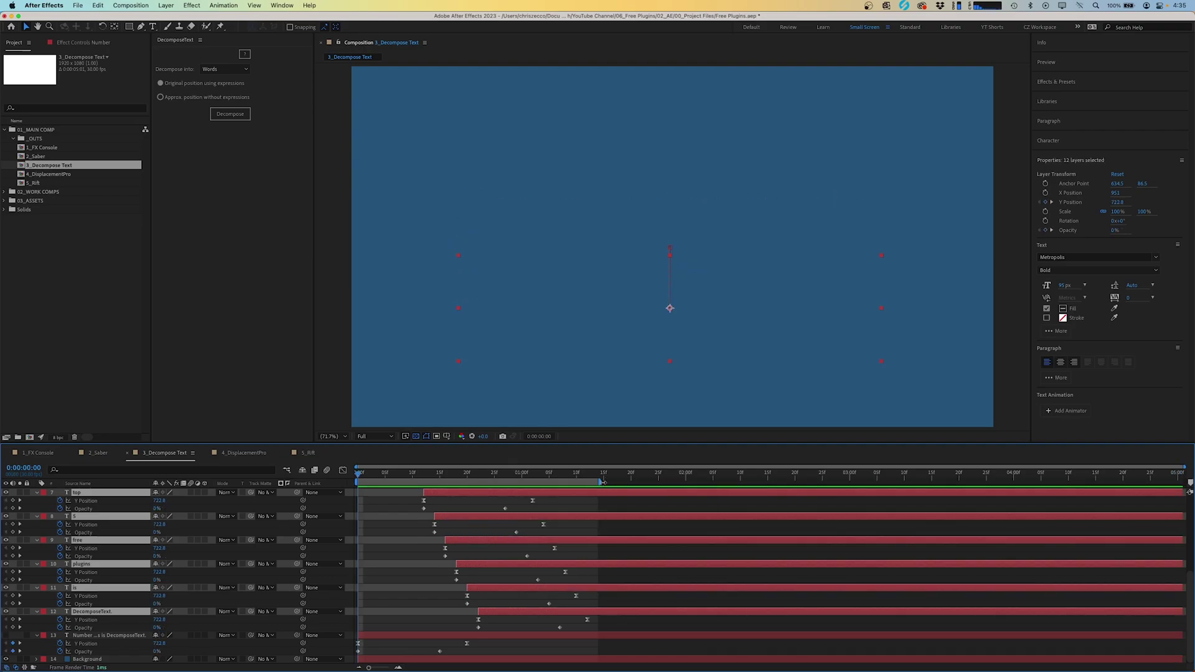
drag(603, 482, 757, 478)
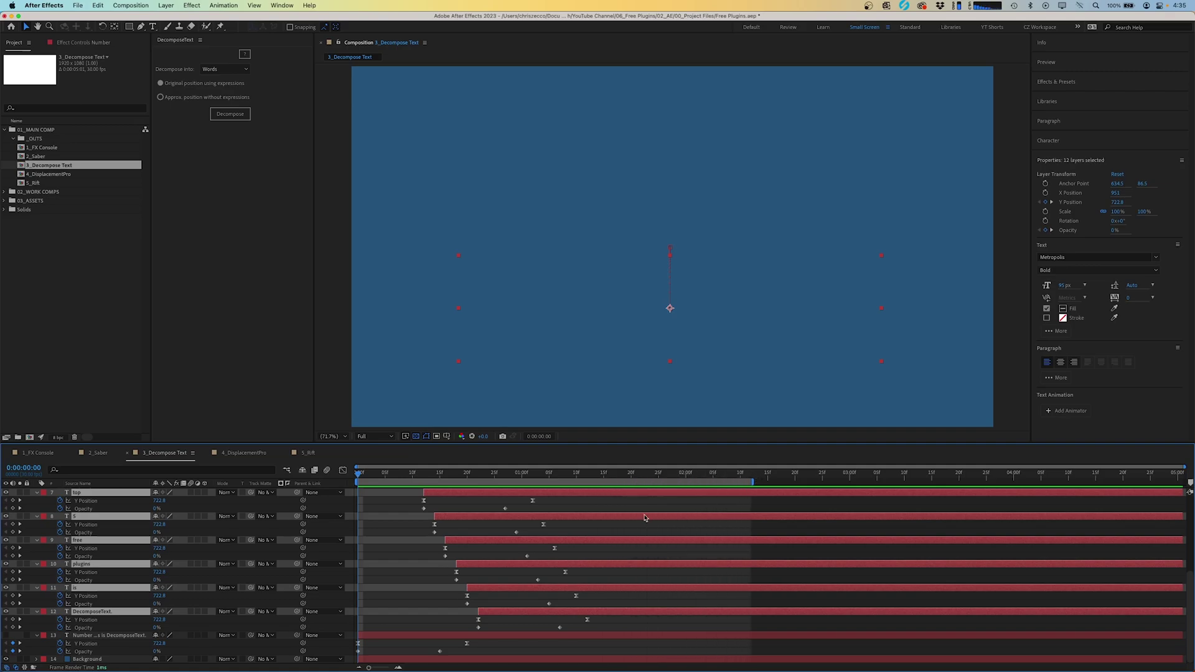
key(space)
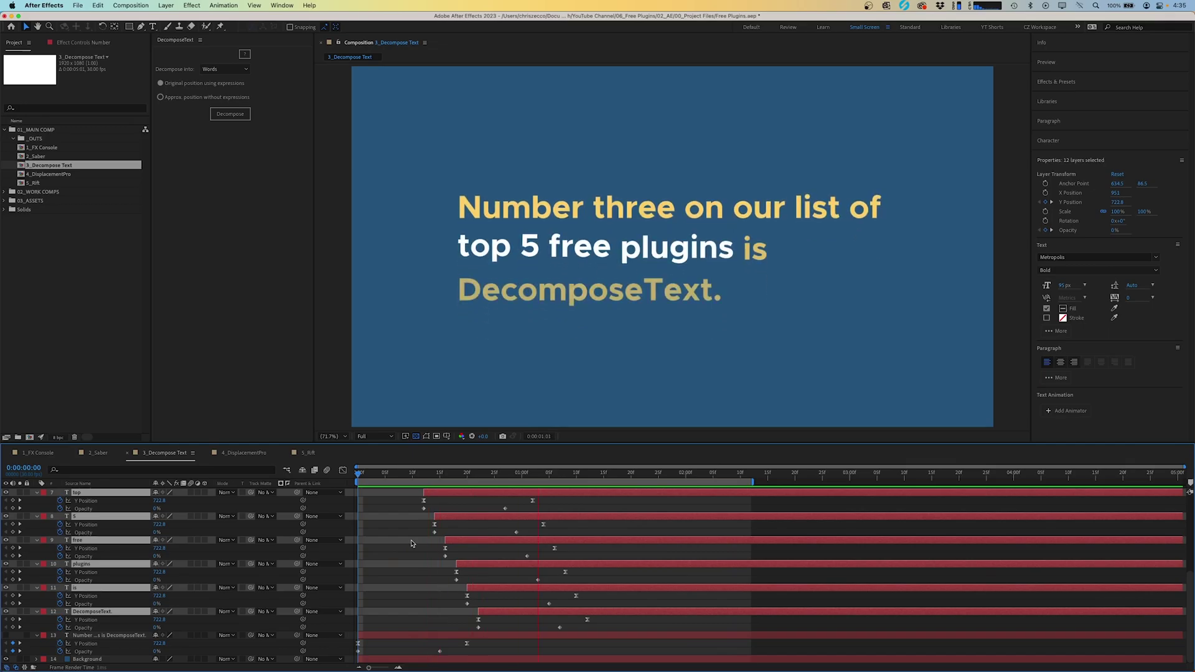
key(u)
click(526, 632)
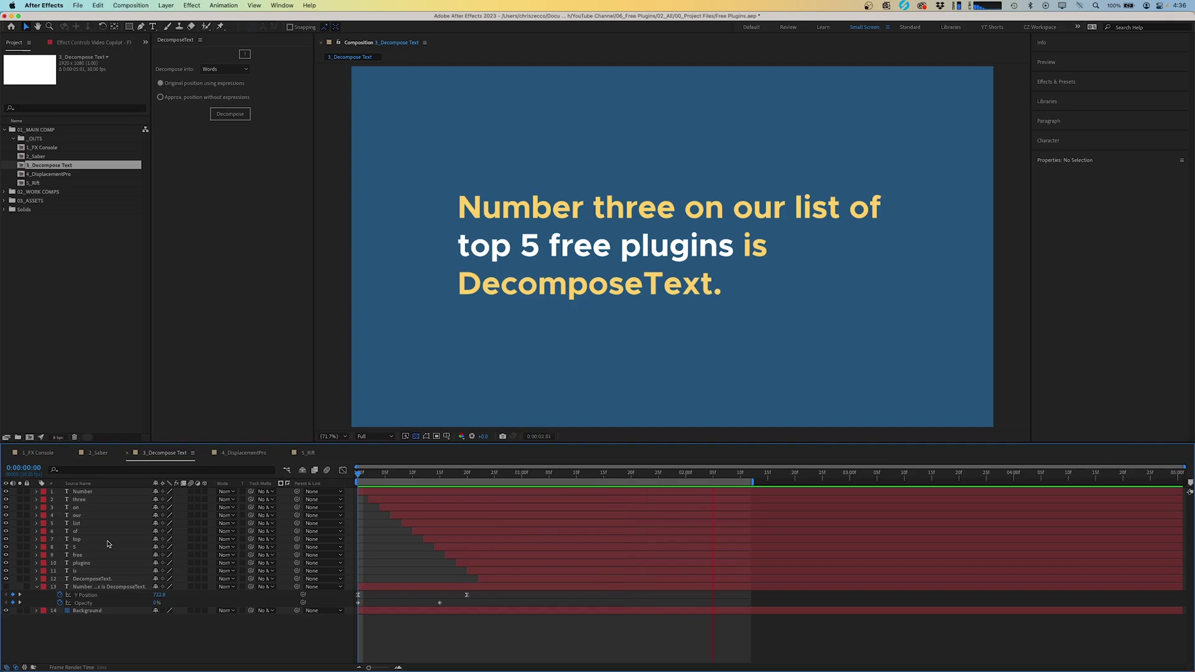
Shift the word layers from 'of' through 'DecomposeText.' about six frames later
click(437, 533)
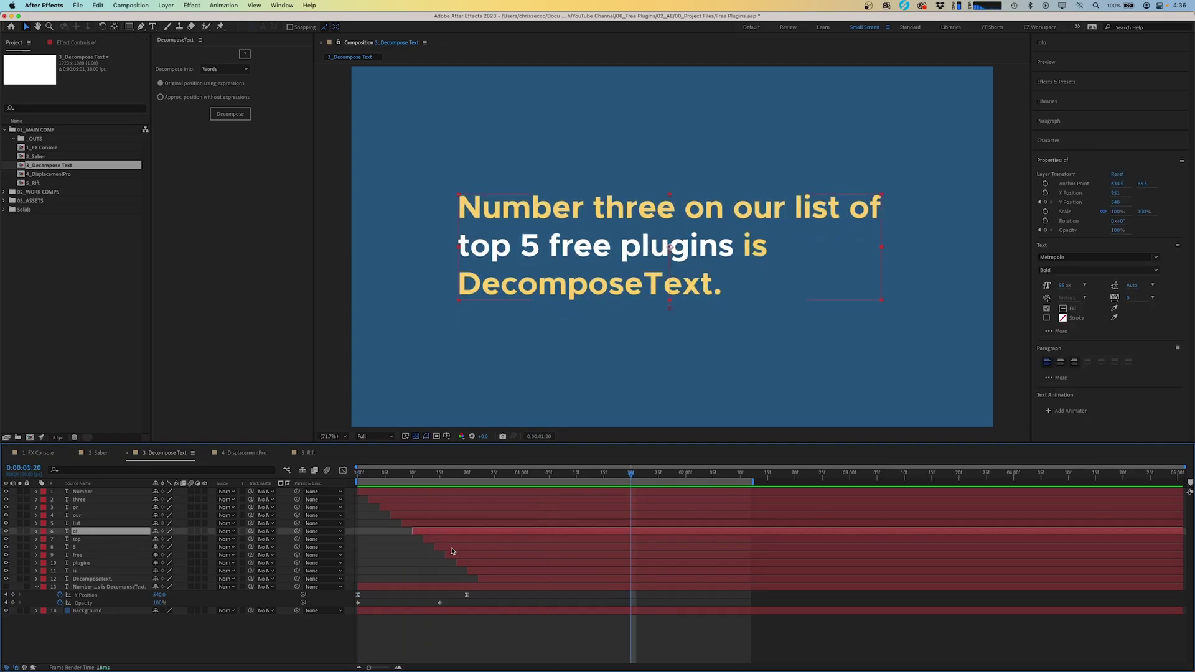
shift+click(452, 547)
shift+click(501, 582)
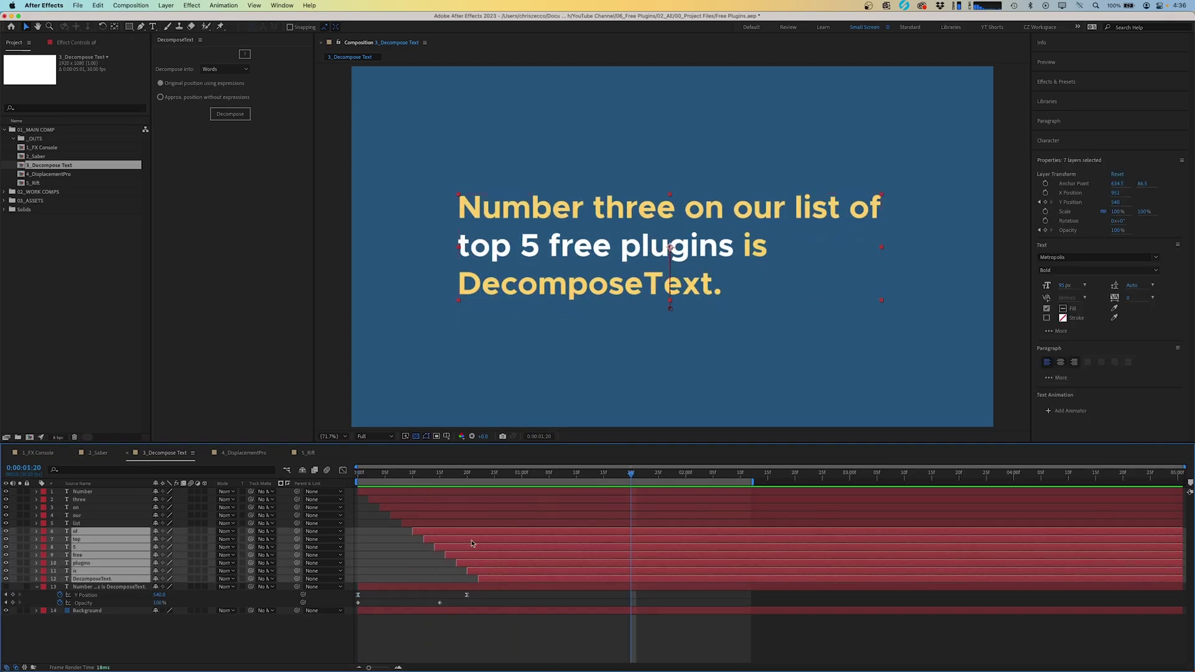
drag(472, 541, 556, 577)
Select the 'free' through 'DecomposeText.' layers and preview the revised word timing from the start
click(518, 556)
shift+click(522, 579)
key(space)
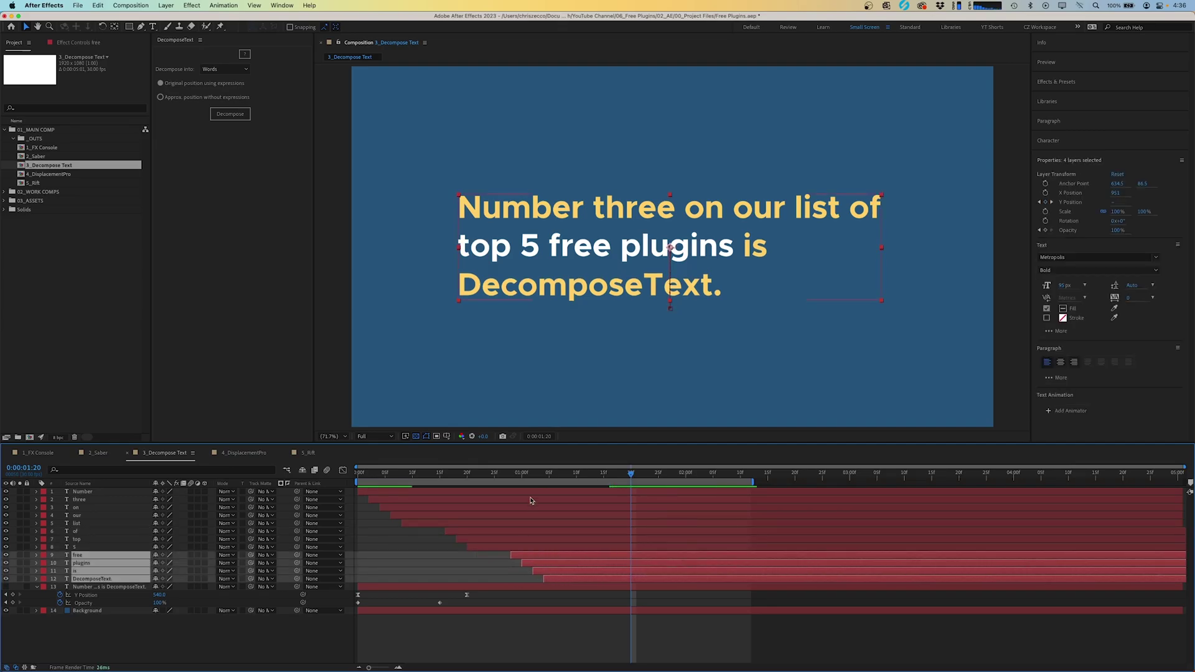
click(360, 466)
key(space)
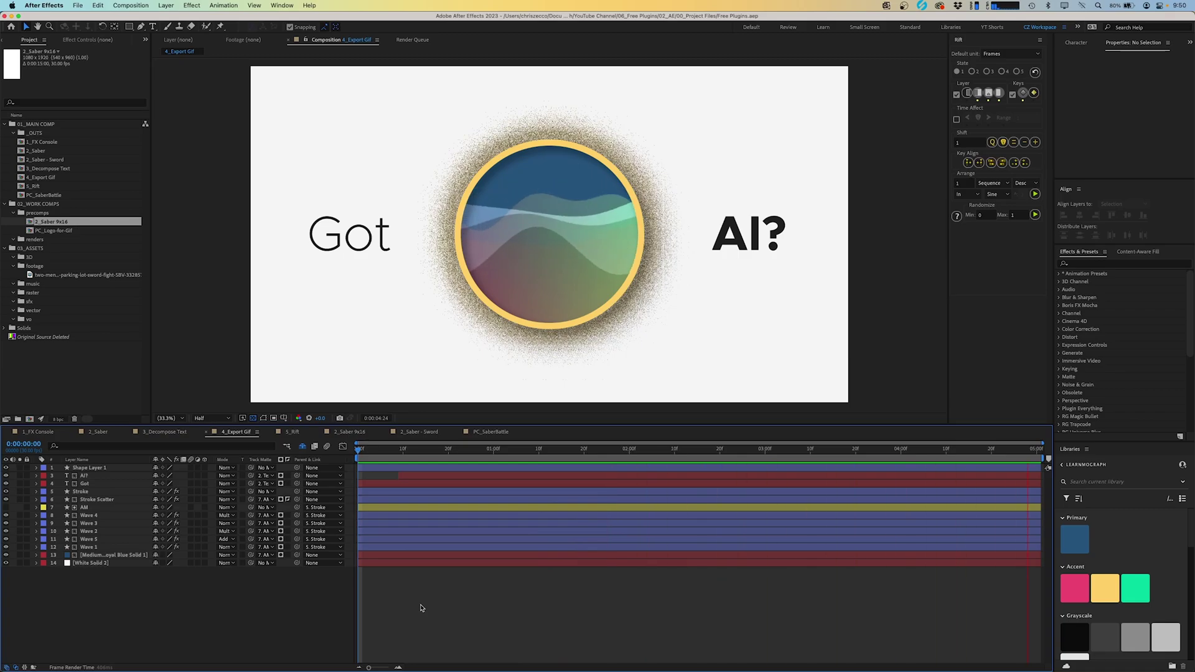
Launch the AEJuice Export GIF script from the Window menu and show its export settings
click(278, 5)
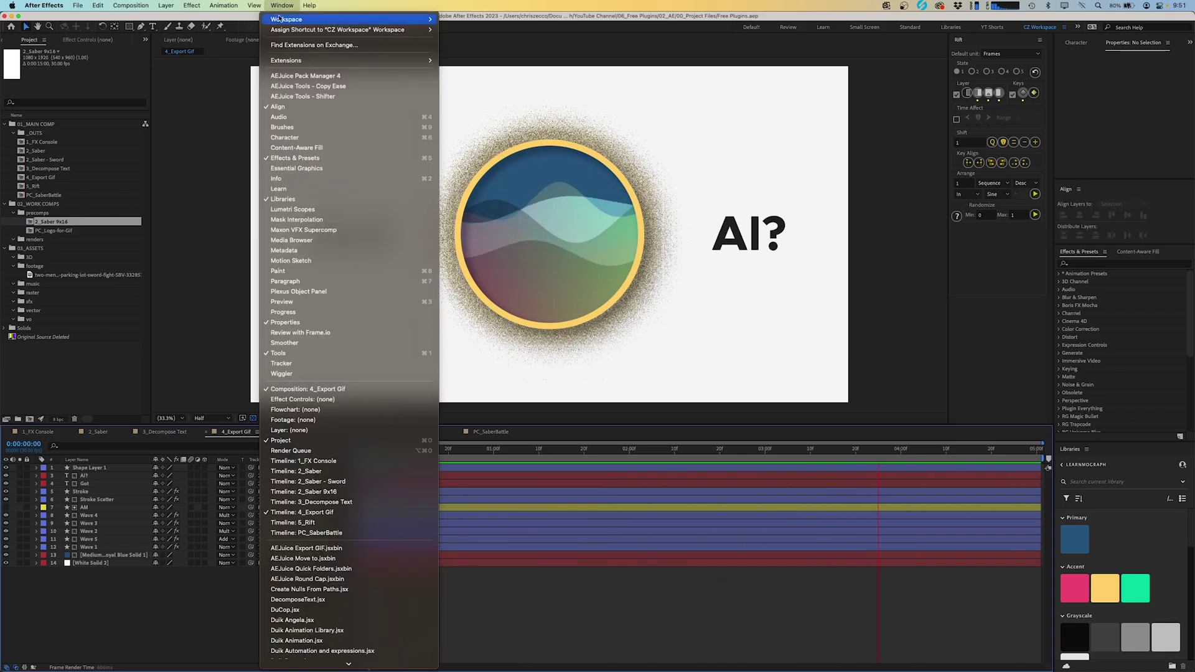
click(341, 551)
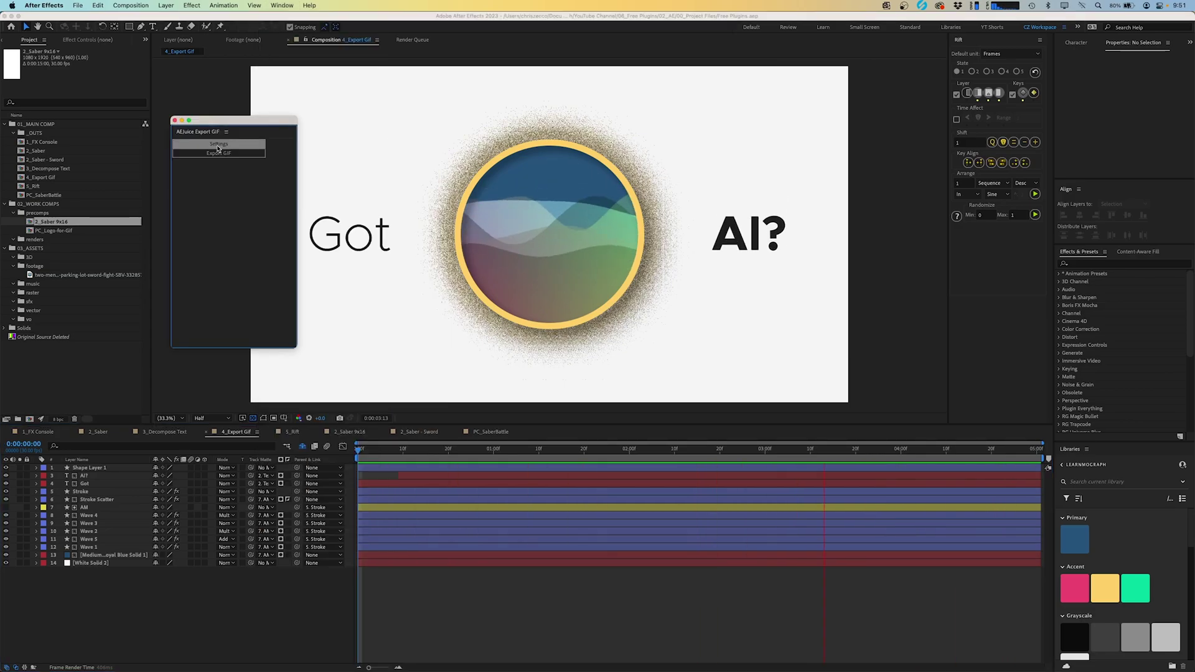
click(218, 146)
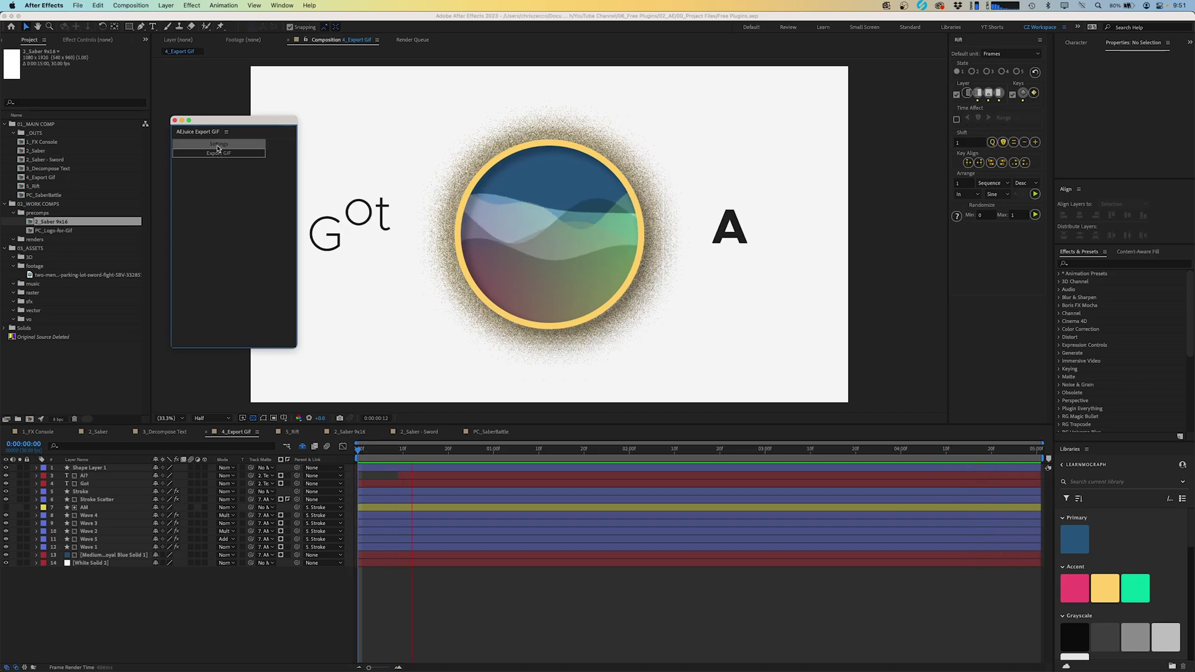
drag(559, 248, 229, 213)
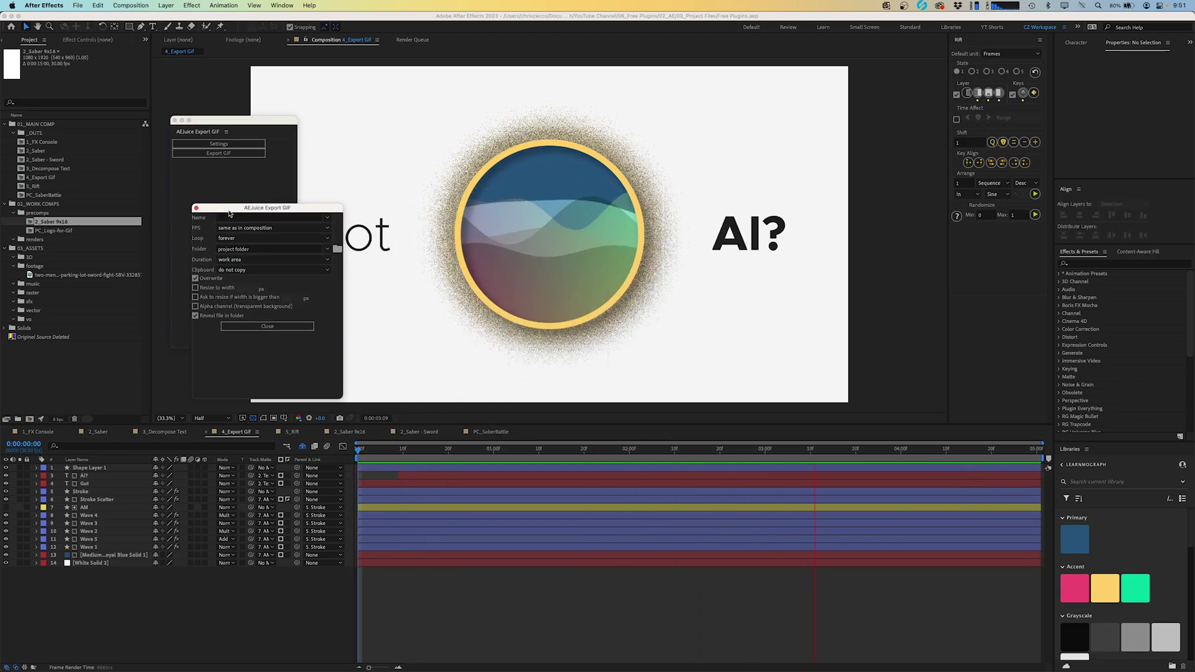
Name the GIF export 'AI GIF' and keep FPS as 'same as in composition'
click(232, 217)
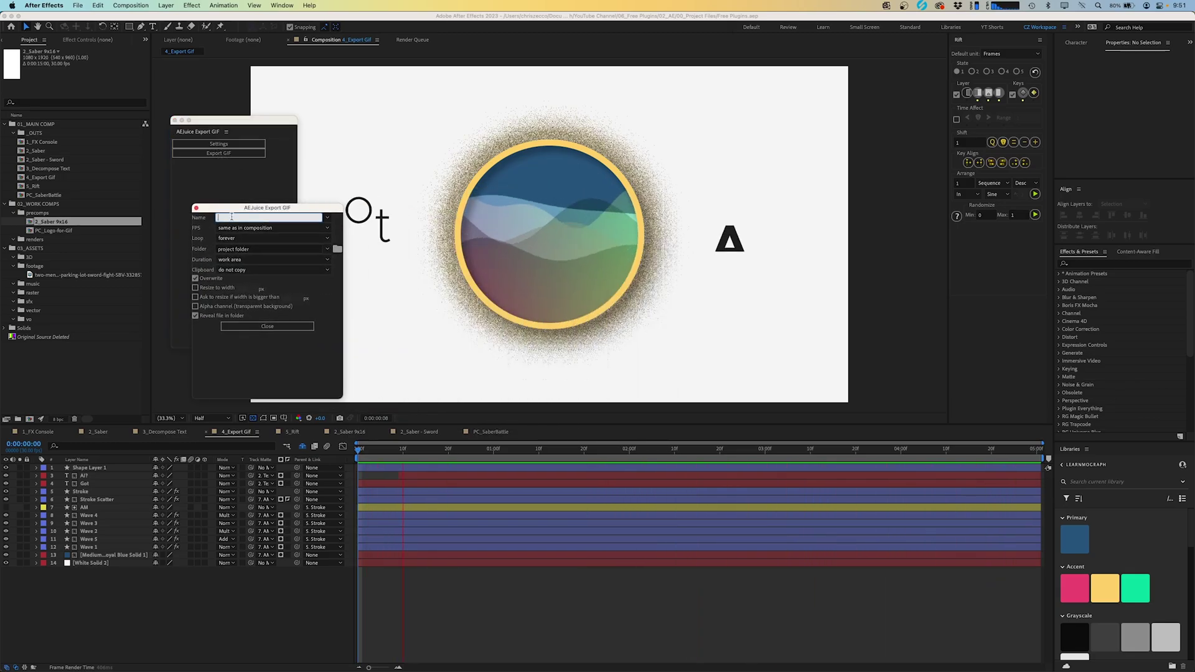
text(AI GI)
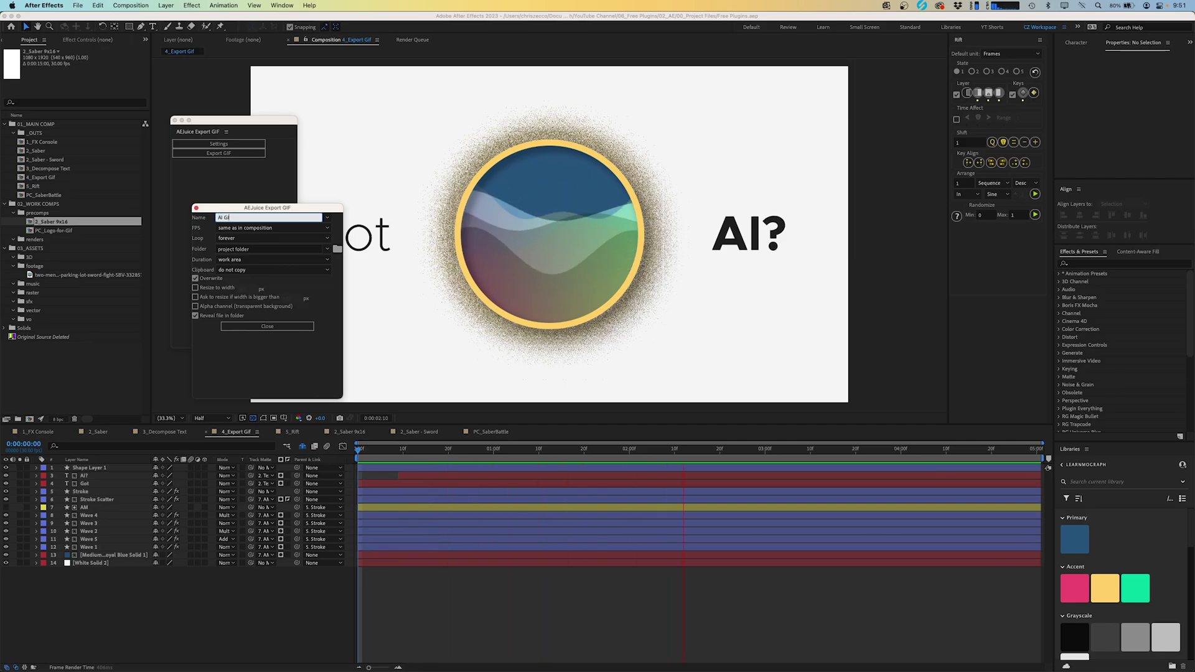
text(F)
click(249, 228)
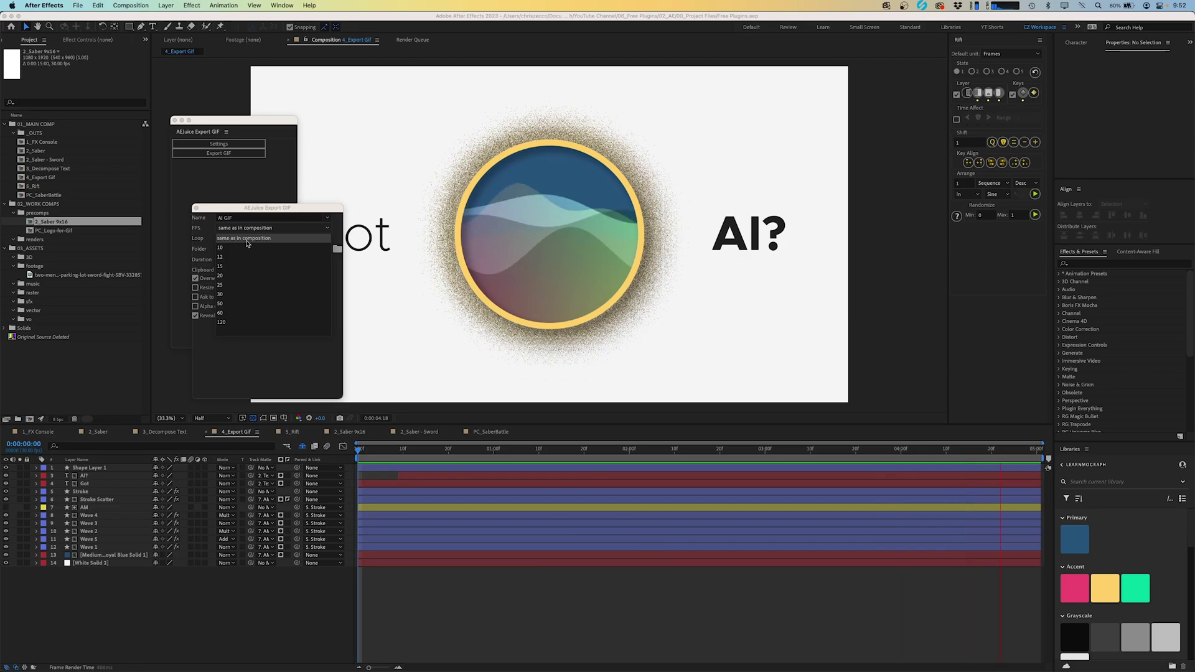
click(204, 241)
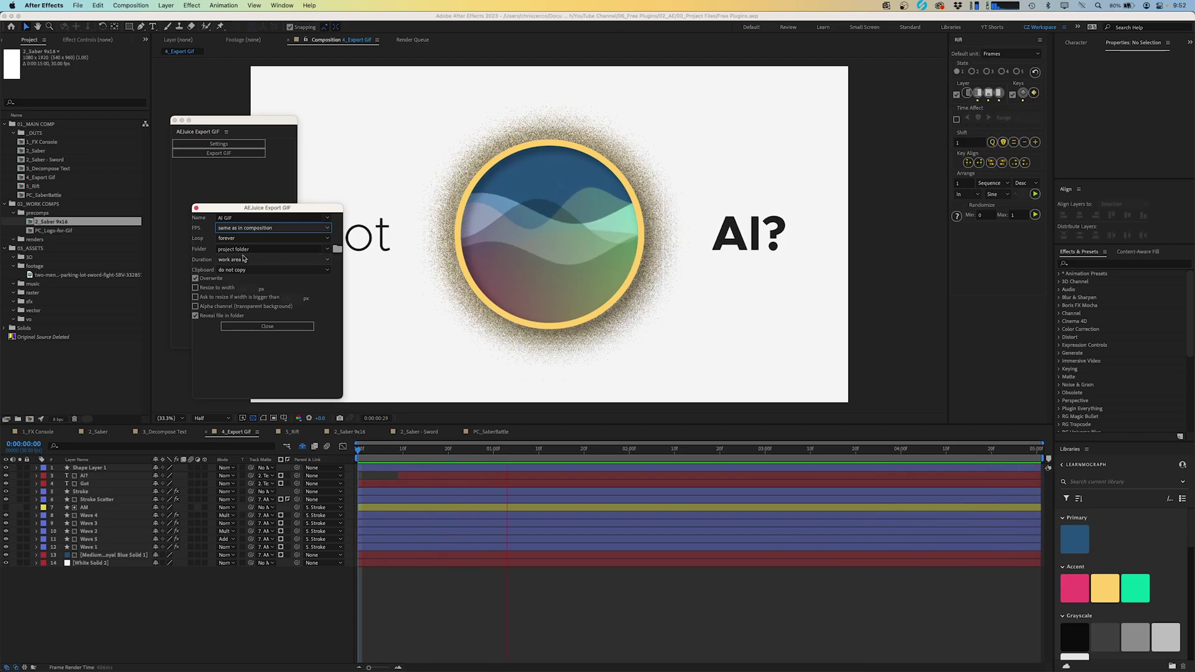
click(280, 259)
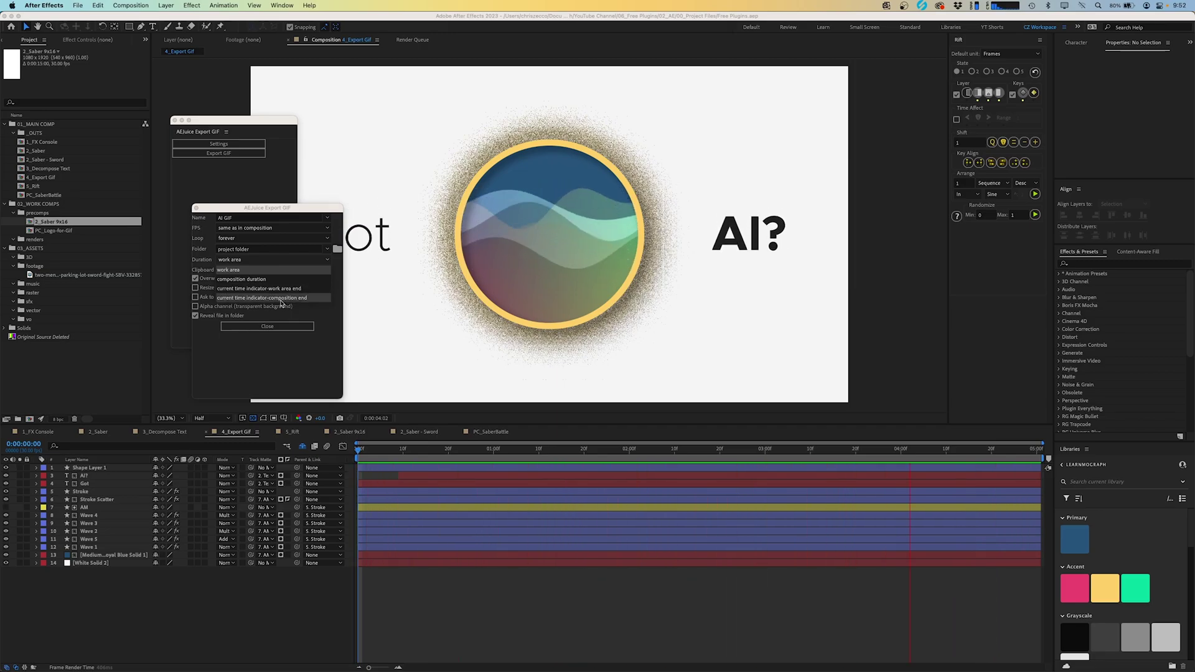
Keep Duration on work area, leave Resize to width and Ask to resize off, and close settings
click(201, 291)
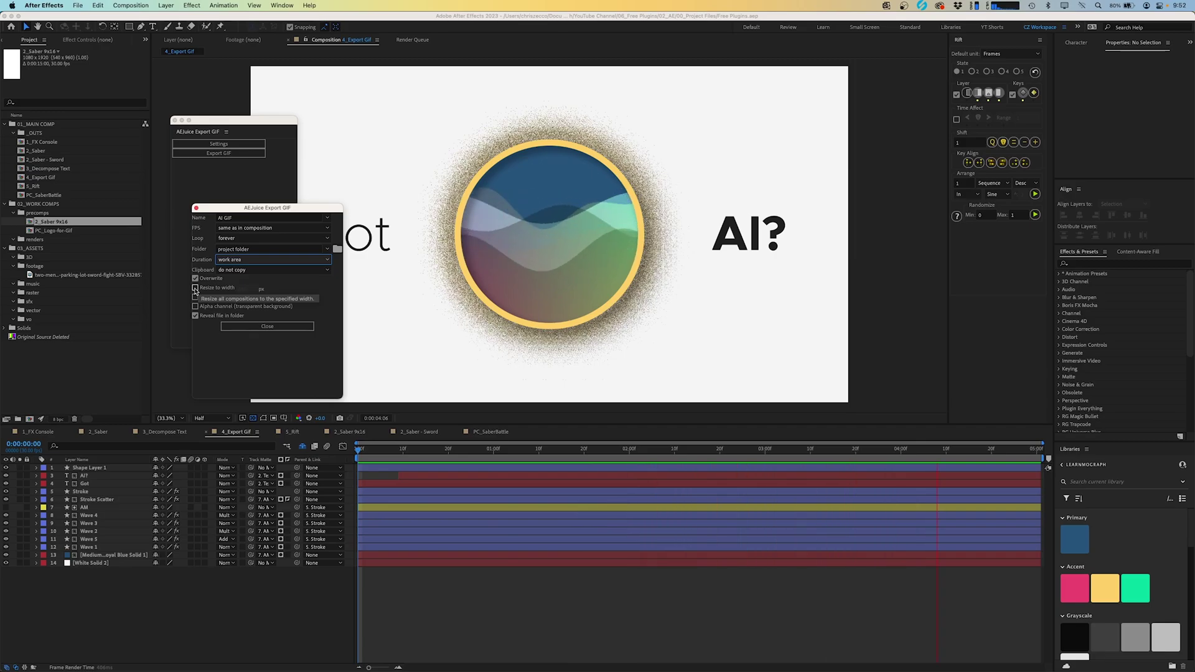
click(195, 289)
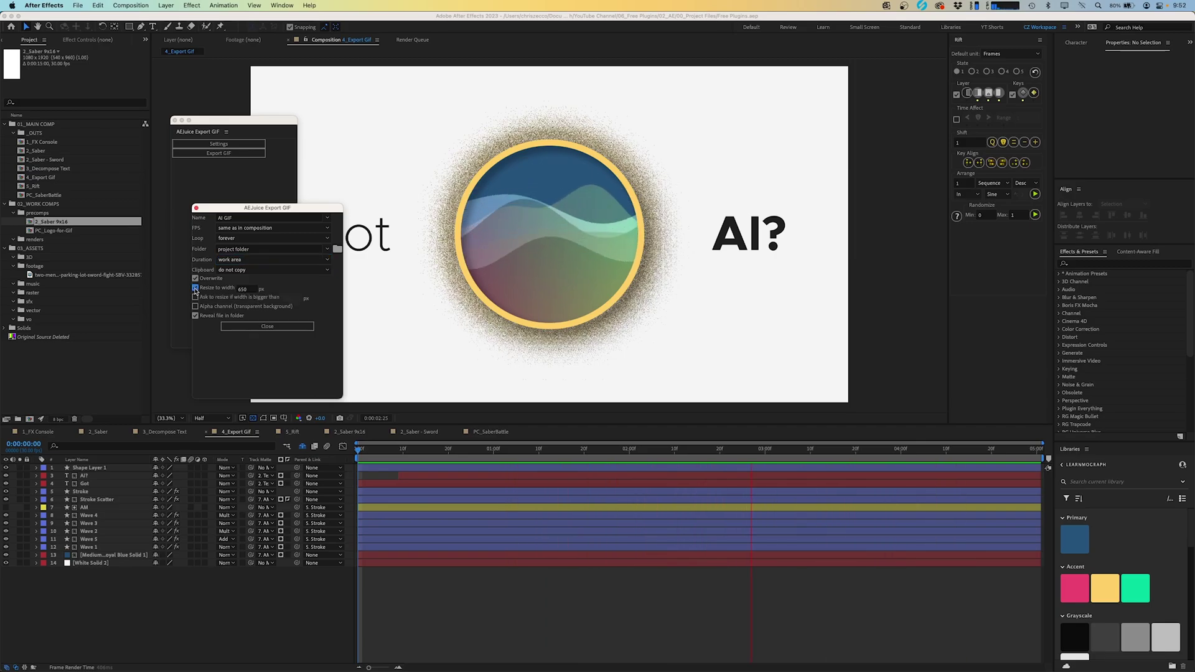
click(195, 289)
click(197, 298)
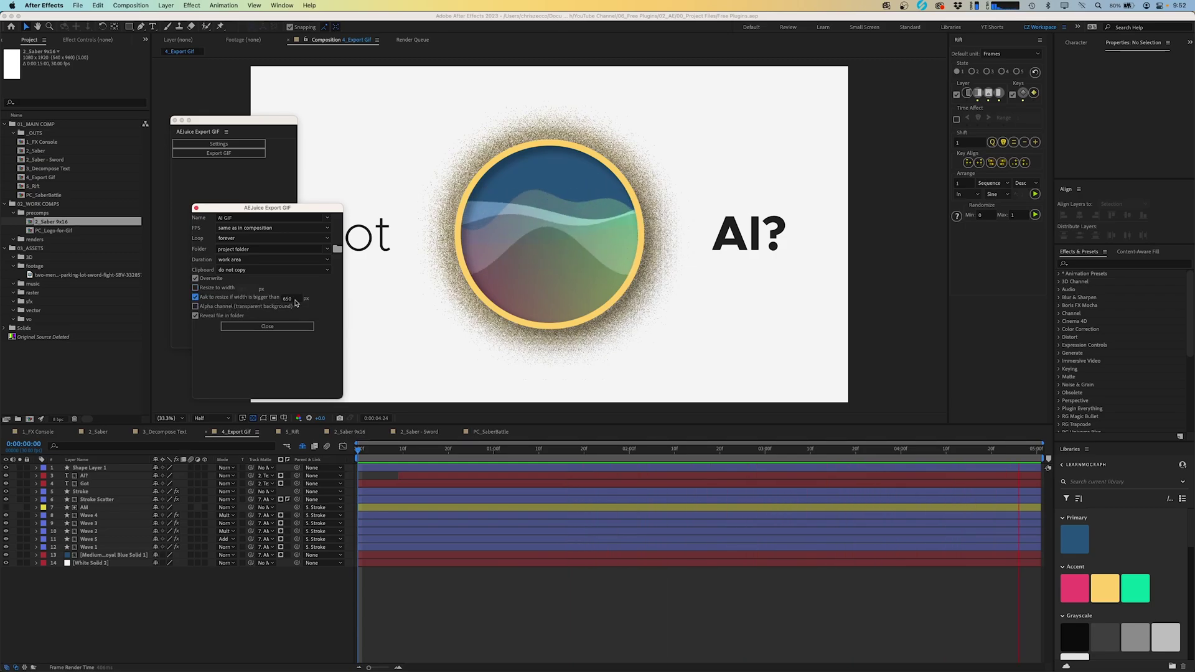
click(196, 298)
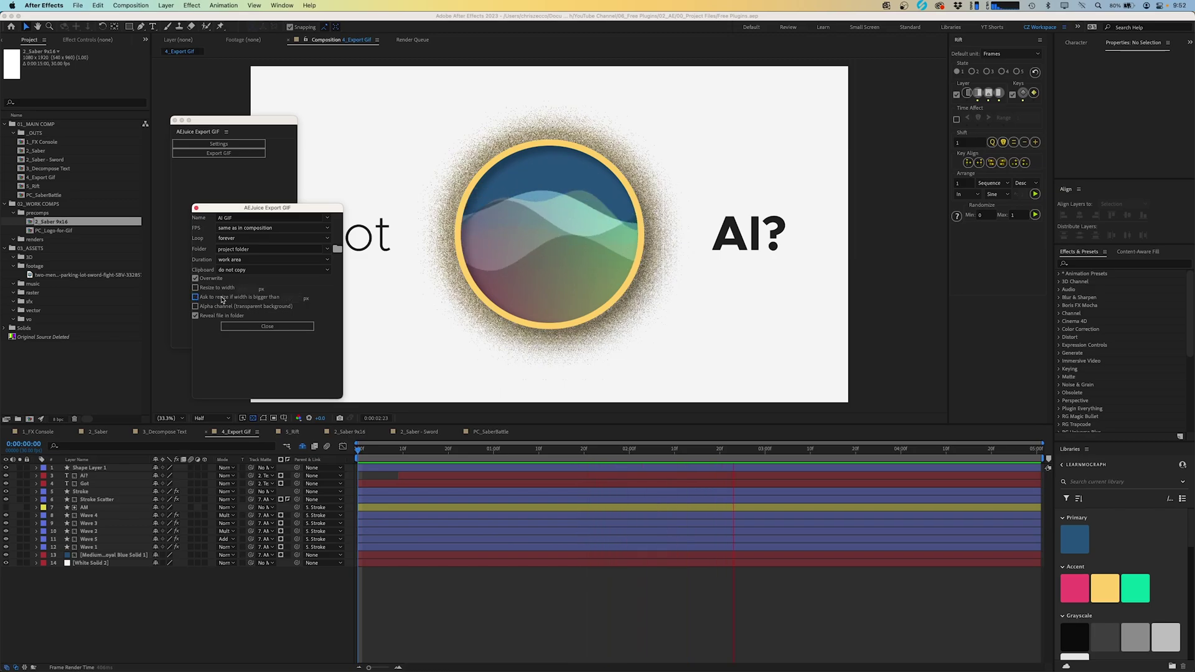
click(264, 328)
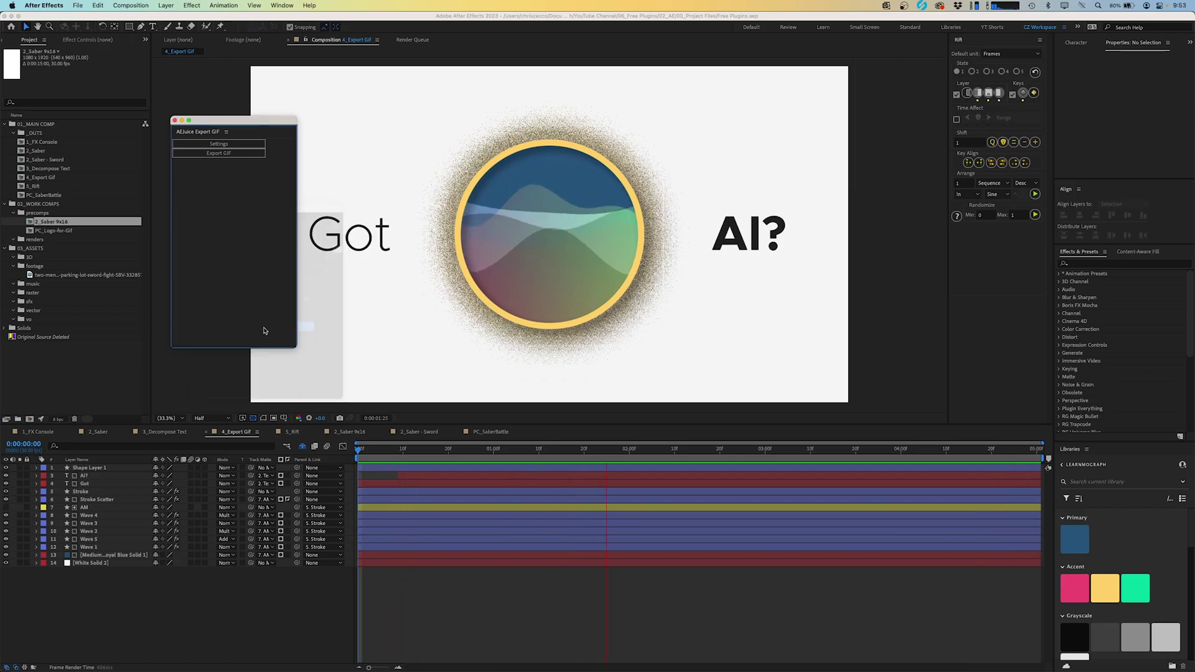
Run Export GIF from the AEJuice panel and choose Active comp to render the GIF
click(214, 153)
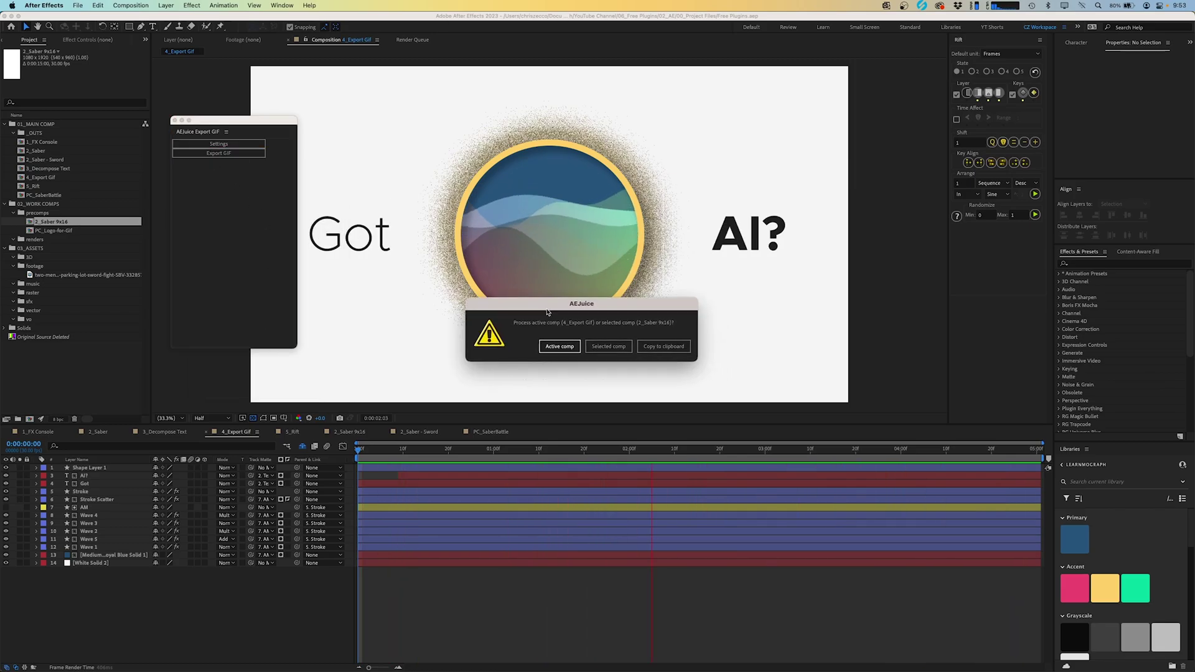
drag(548, 312, 508, 305)
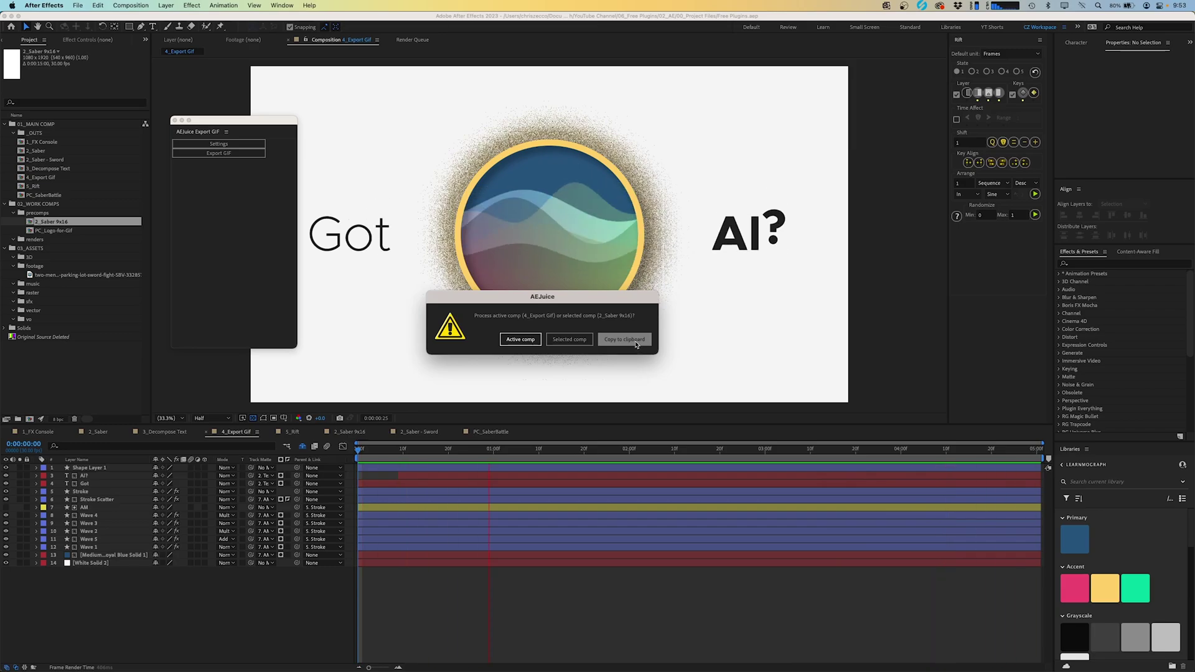
click(529, 340)
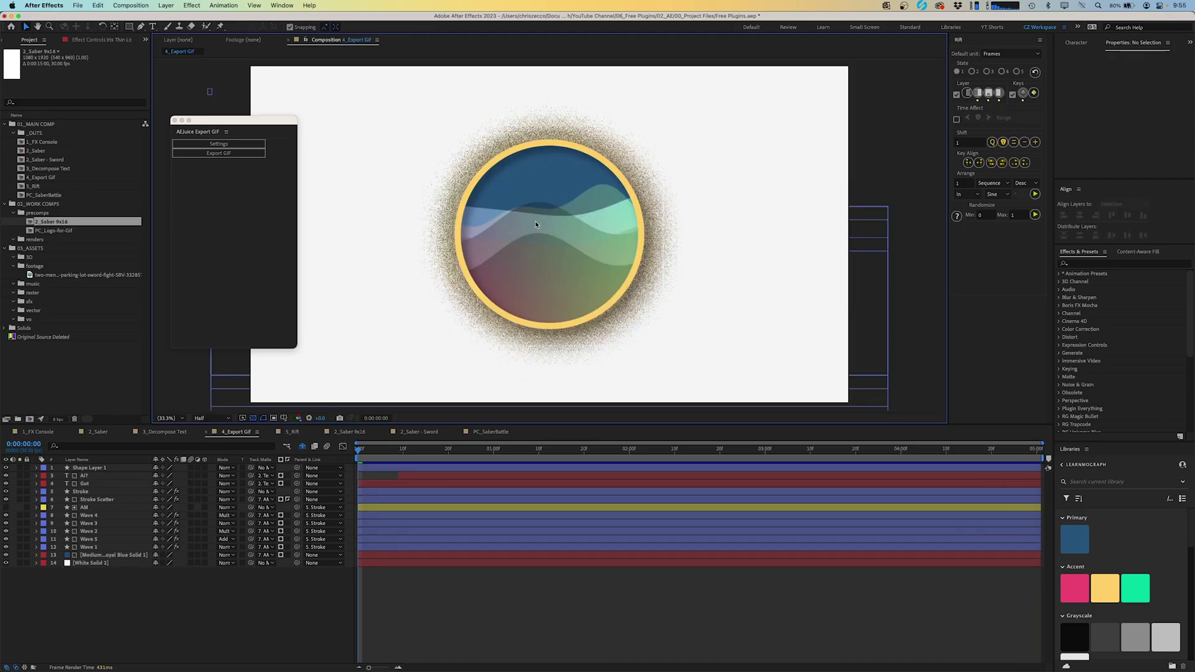
Select 4_Export Gif.gif in Finder and Quick Look it to play the animation
click(496, 283)
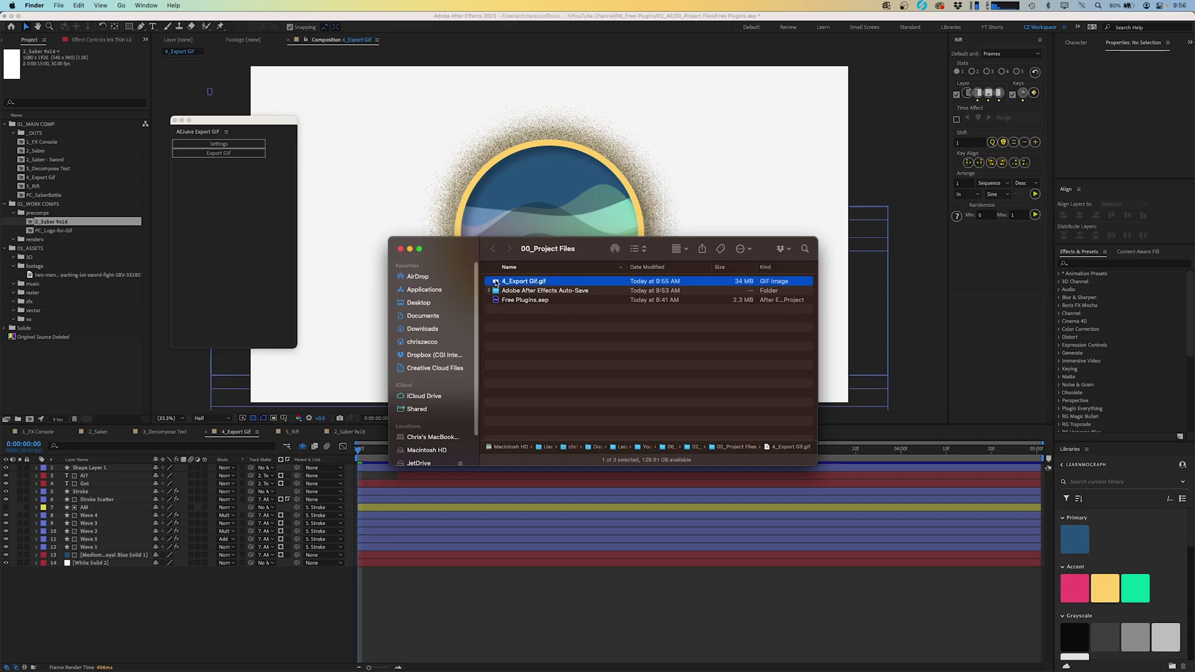
key(space)
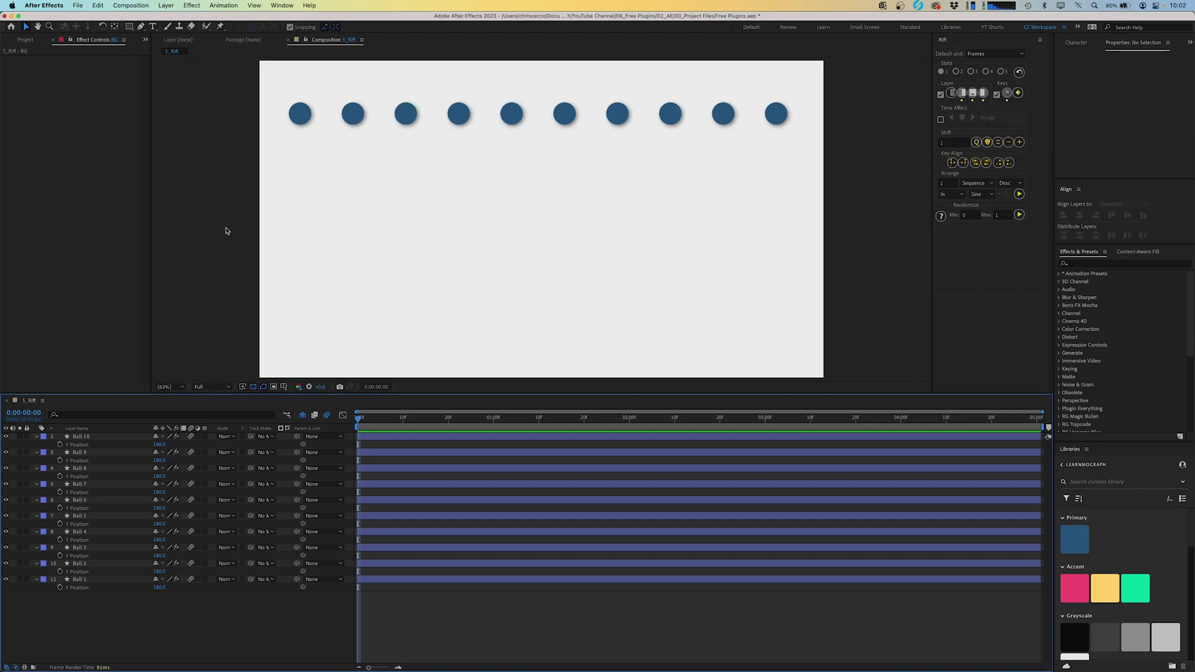
Key Y Position on all ten balls at frame 0 and drop them to the bottom at frame 15
click(79, 436)
click(79, 437)
shift+click(80, 579)
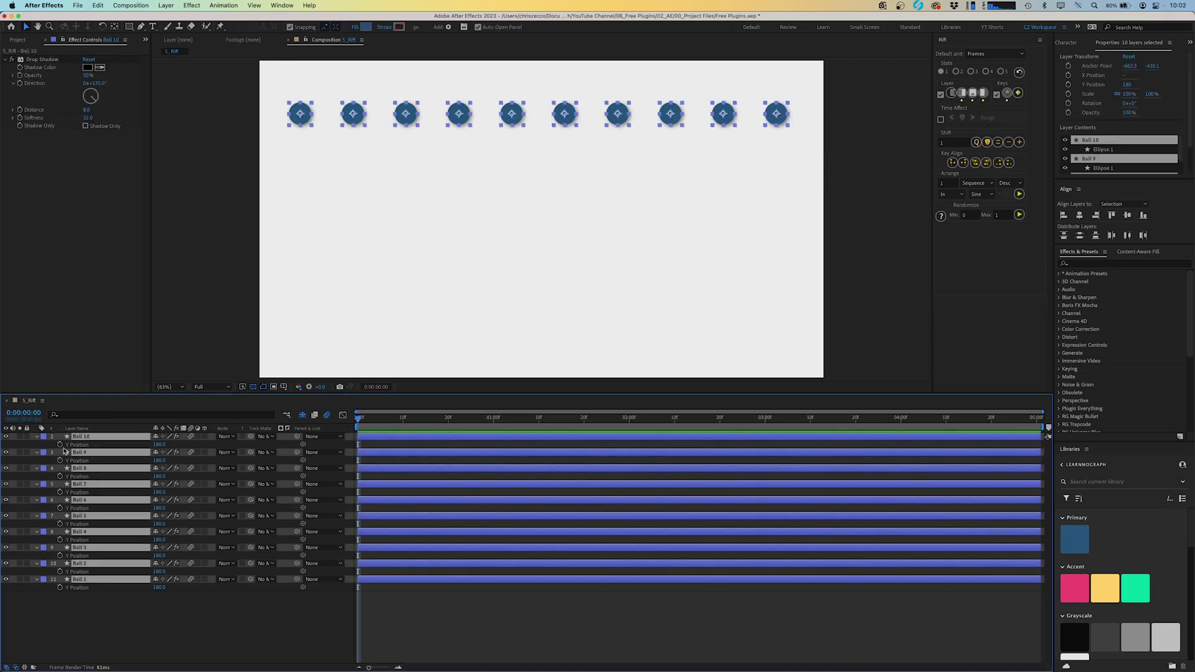
click(61, 444)
click(380, 420)
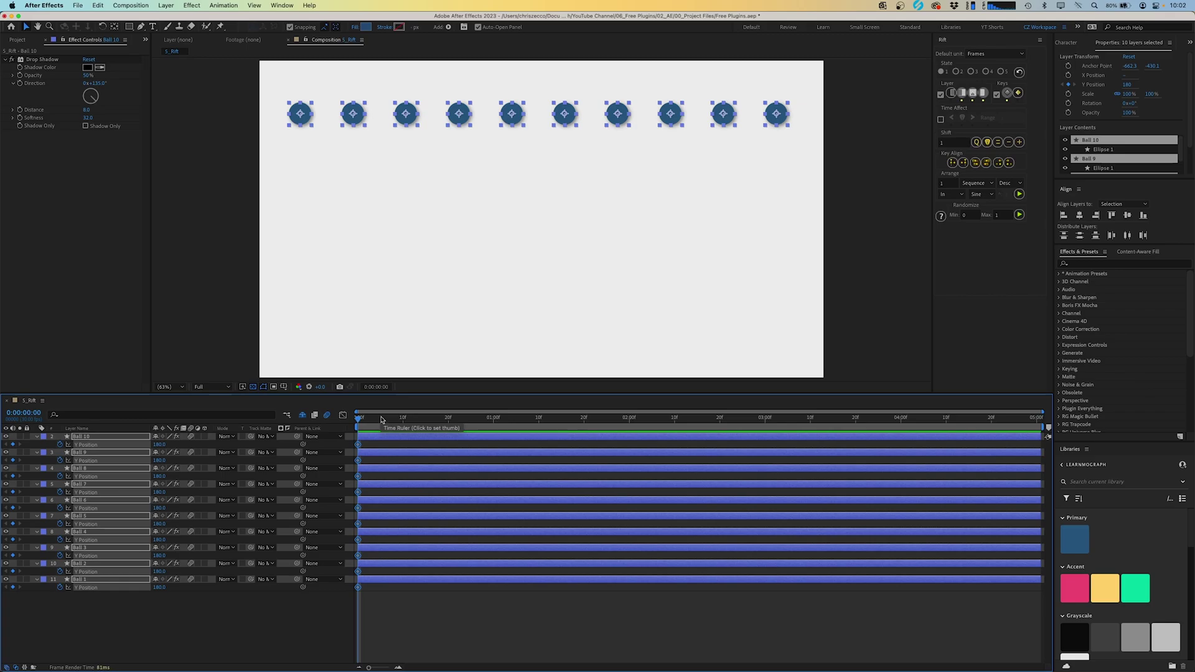
drag(381, 421, 425, 420)
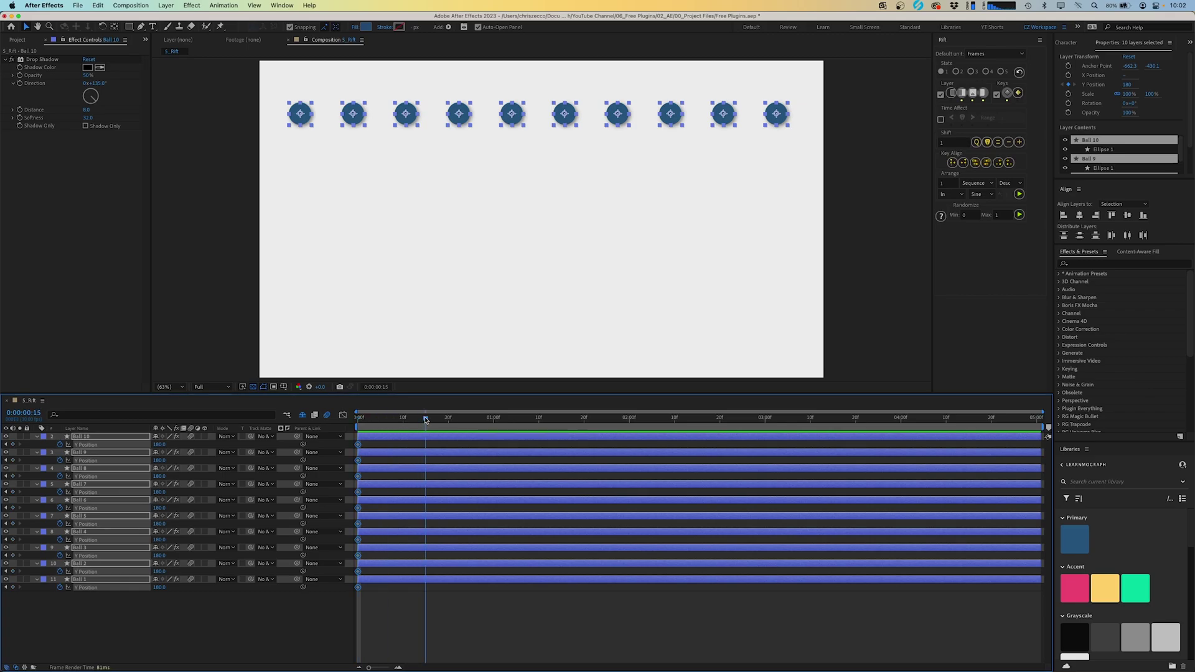
click(408, 134)
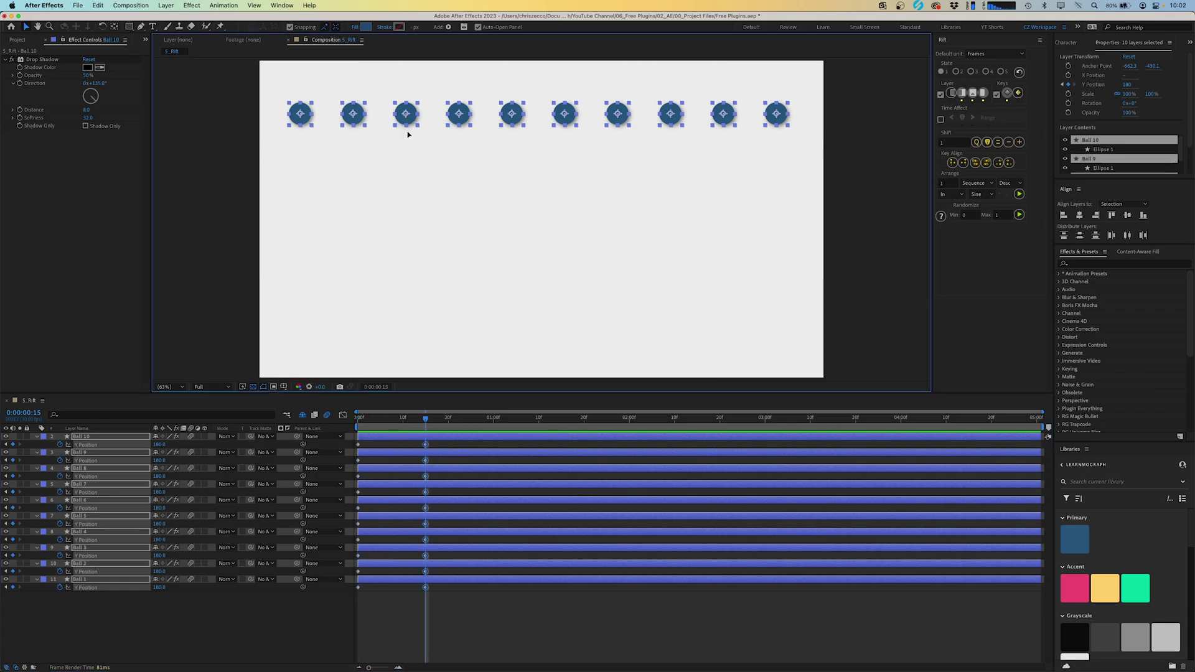
drag(407, 122, 409, 323)
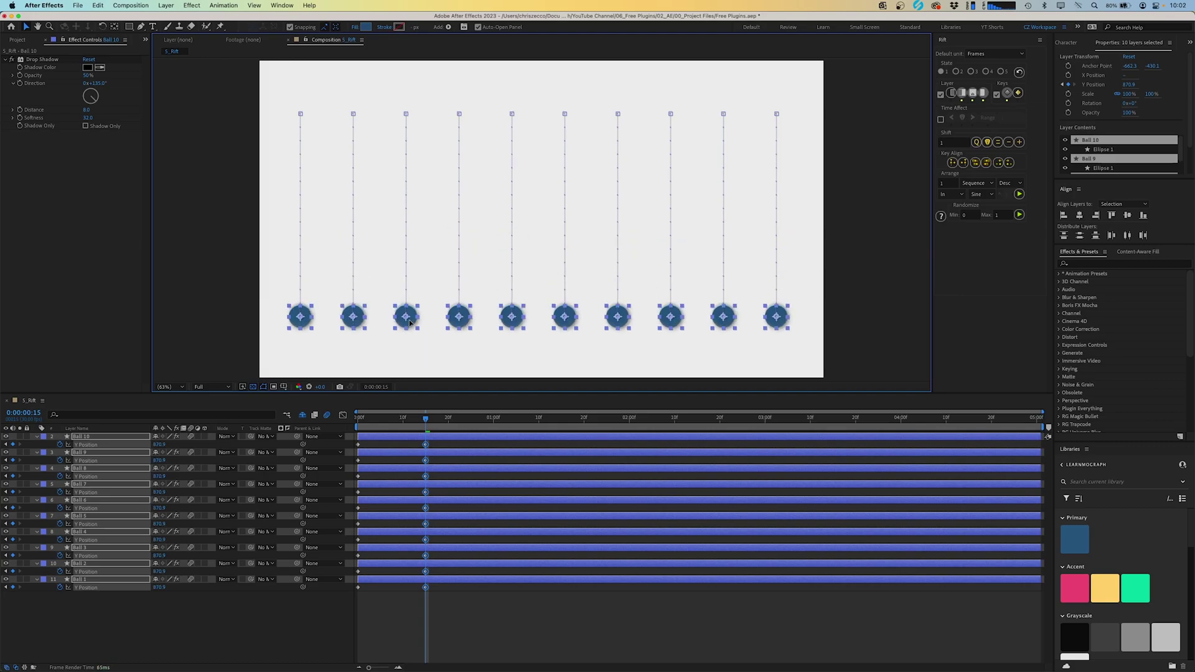
Paste keyframes at one second to return the balls to the top, then preview the bounce
key(space)
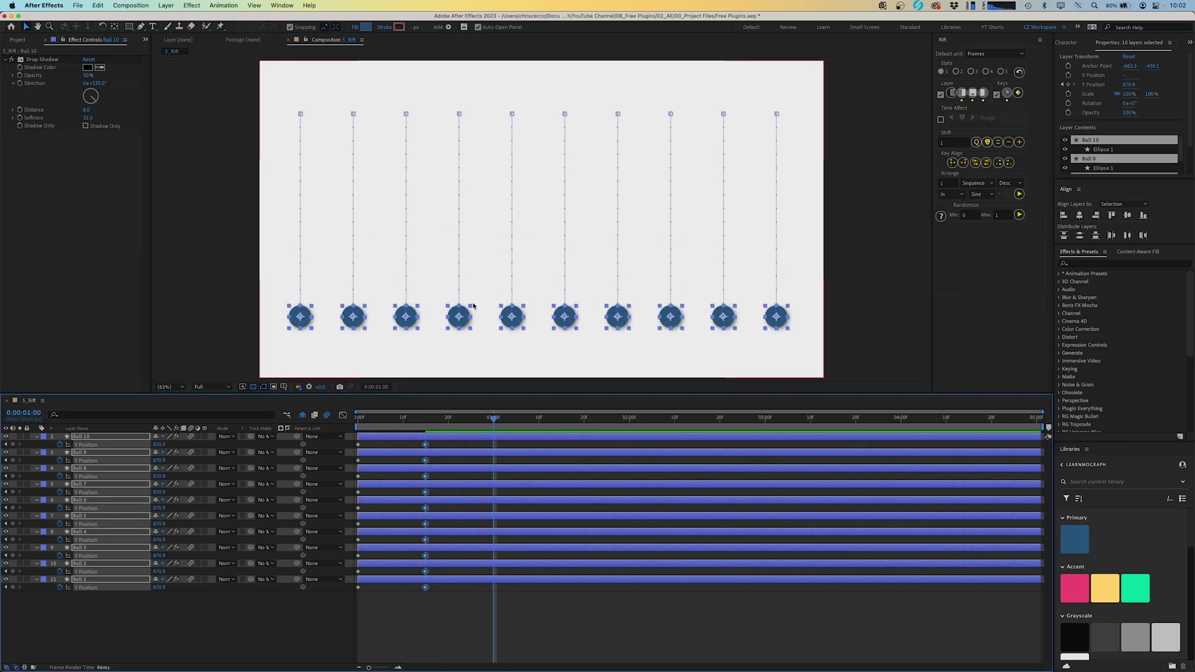
click(360, 444)
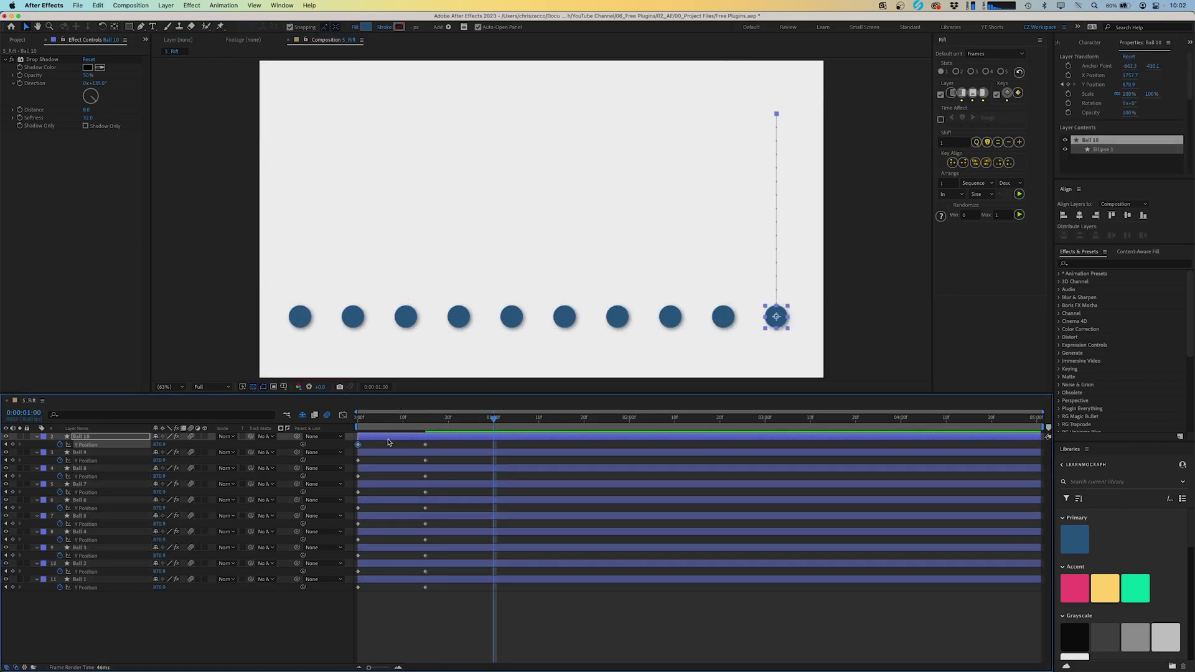
key(super+a)
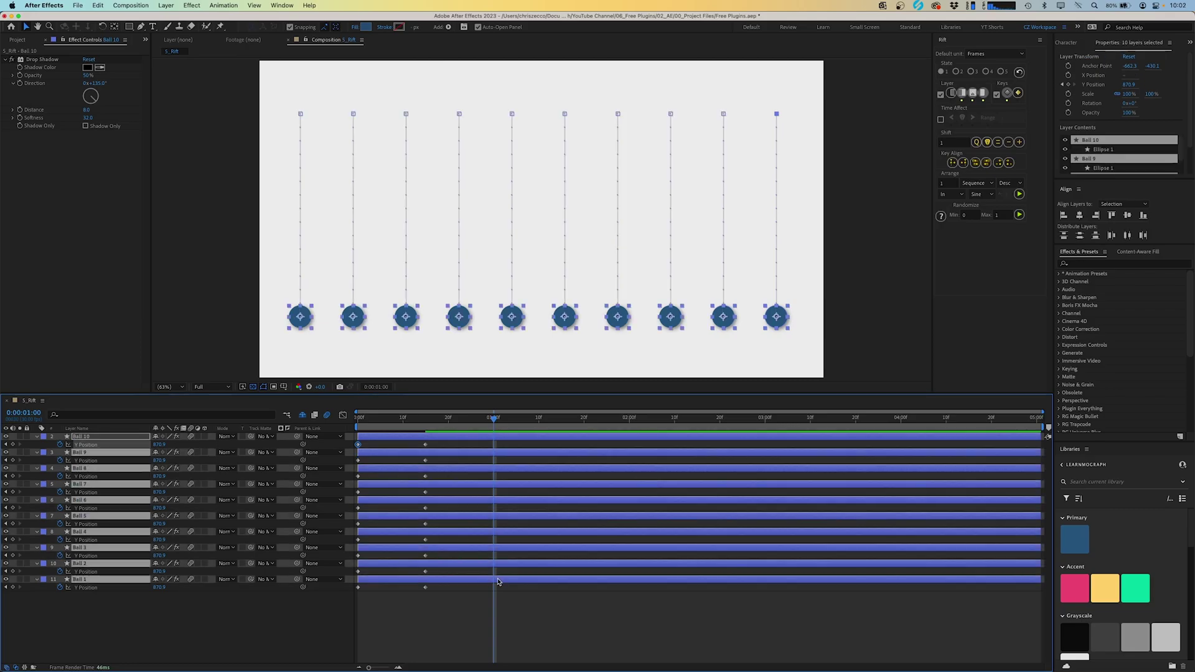
key(super+v)
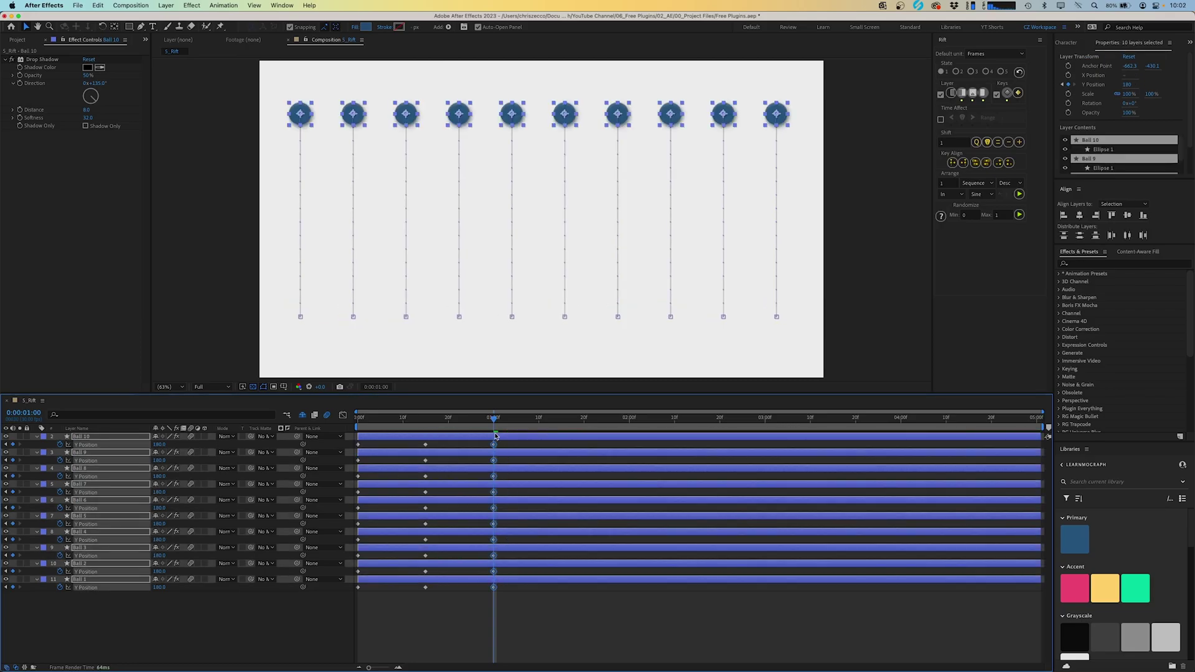
key(Home)
key(space)
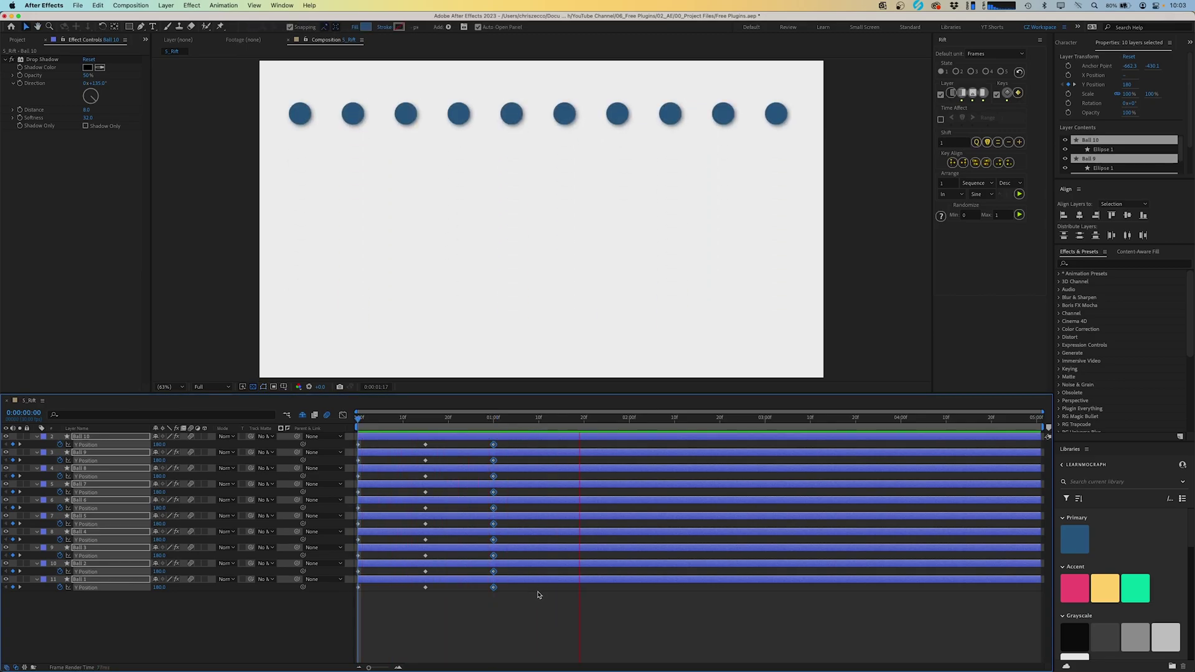
key(space)
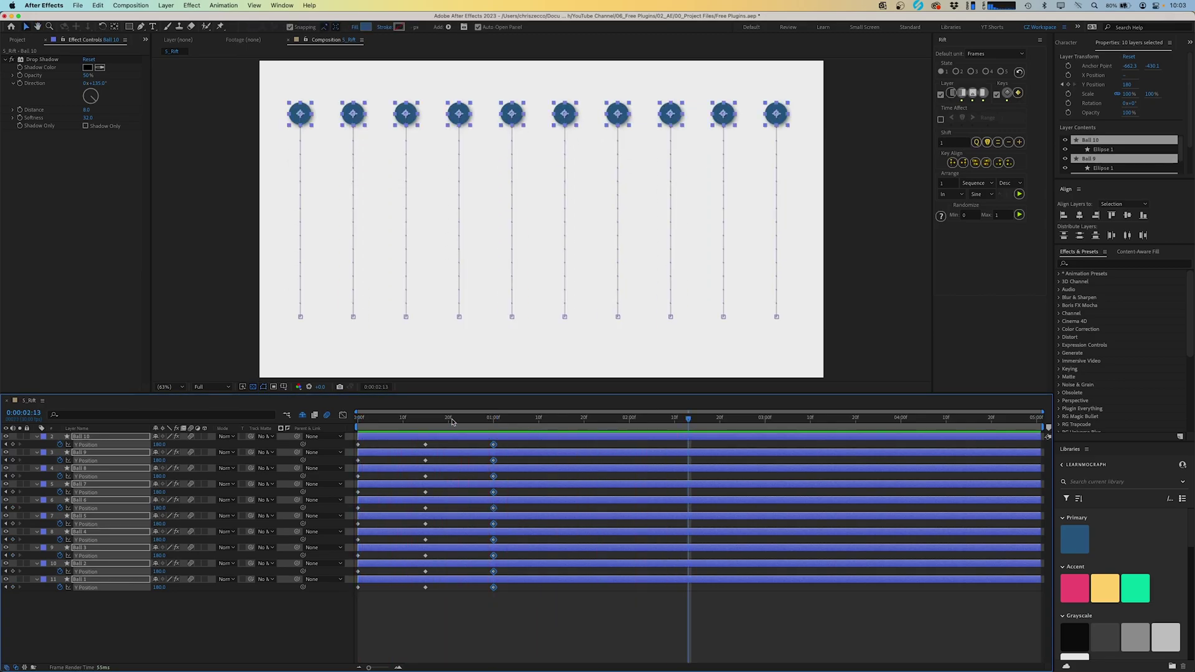
Try offsetting Ball 9's layer, undo it, and marquee-select all the balls' Y Position keyframes
key(Home)
key(super+shift+a)
drag(373, 453, 403, 521)
click(383, 468)
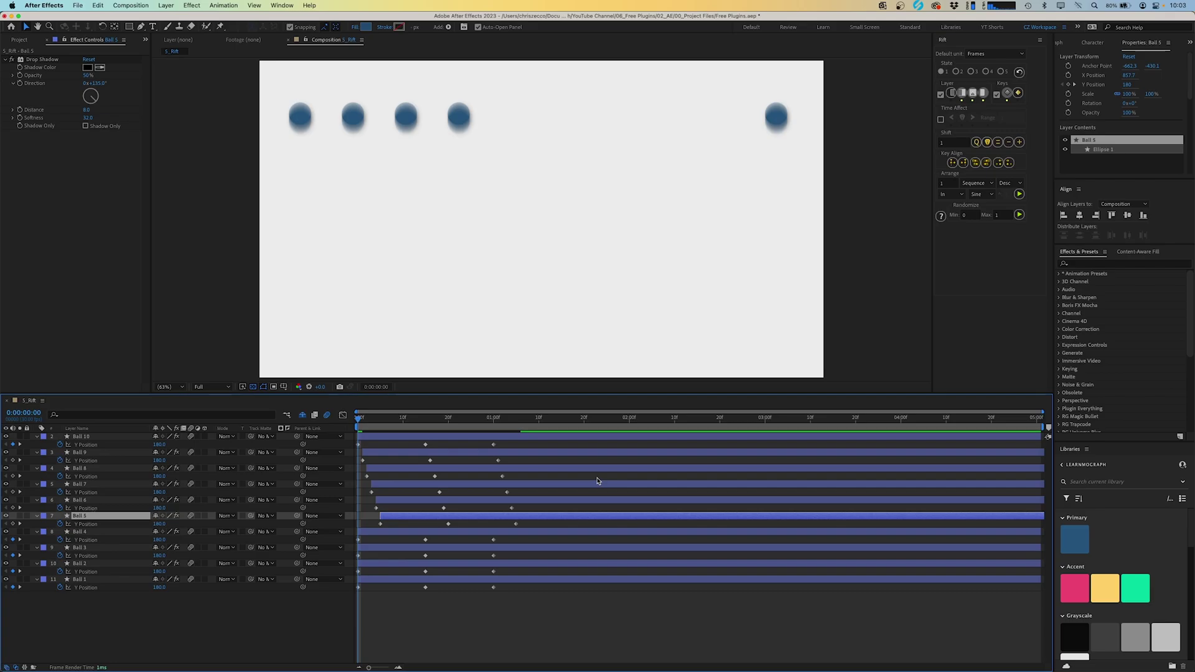
key(super+z)
key(super+z)
key(super+z)
key(super+z)
key(super+z)
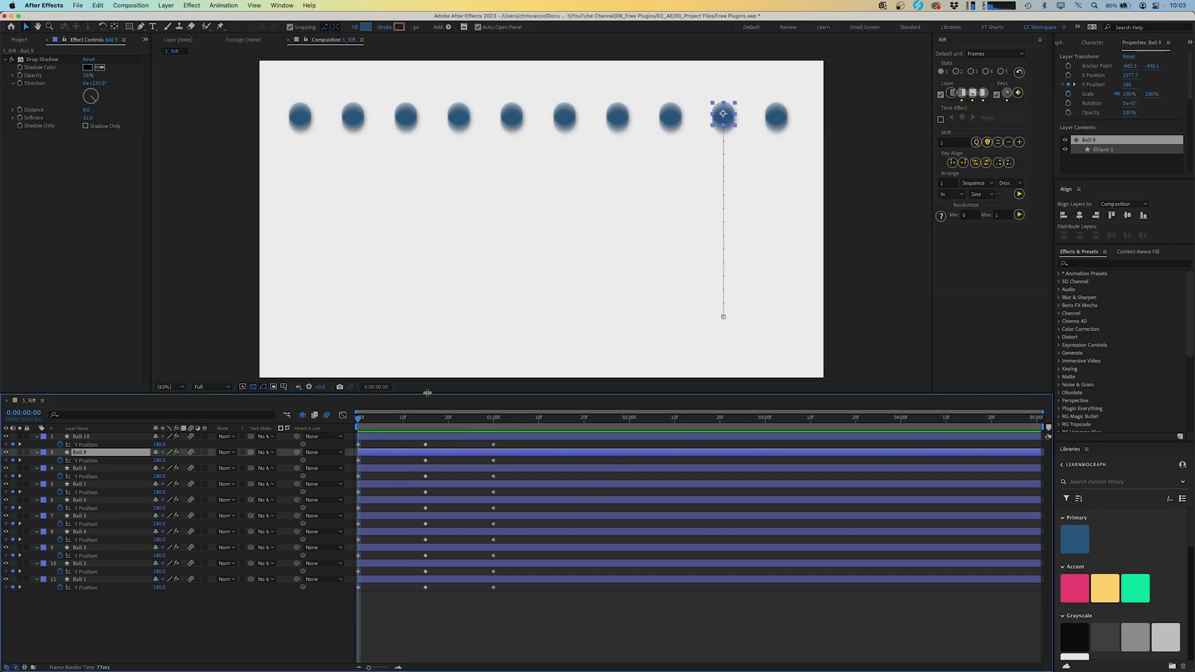
drag(544, 612, 357, 444)
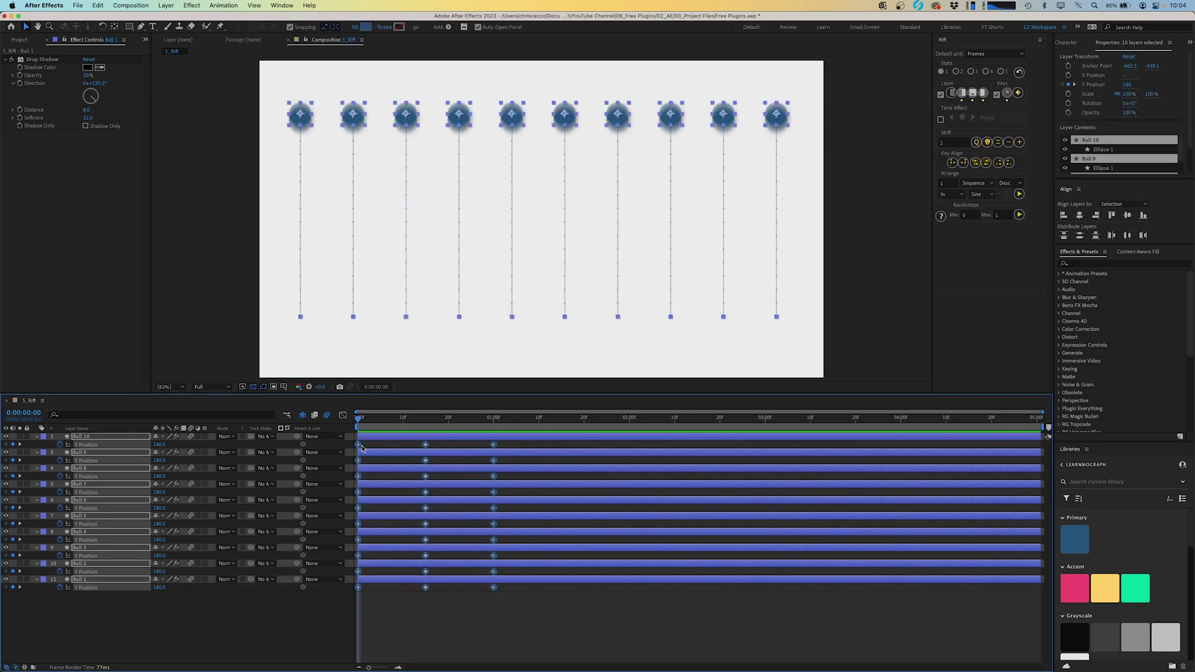
Try Rift's Layer start and end point modes, finishing with the Layer option unchecked
click(941, 95)
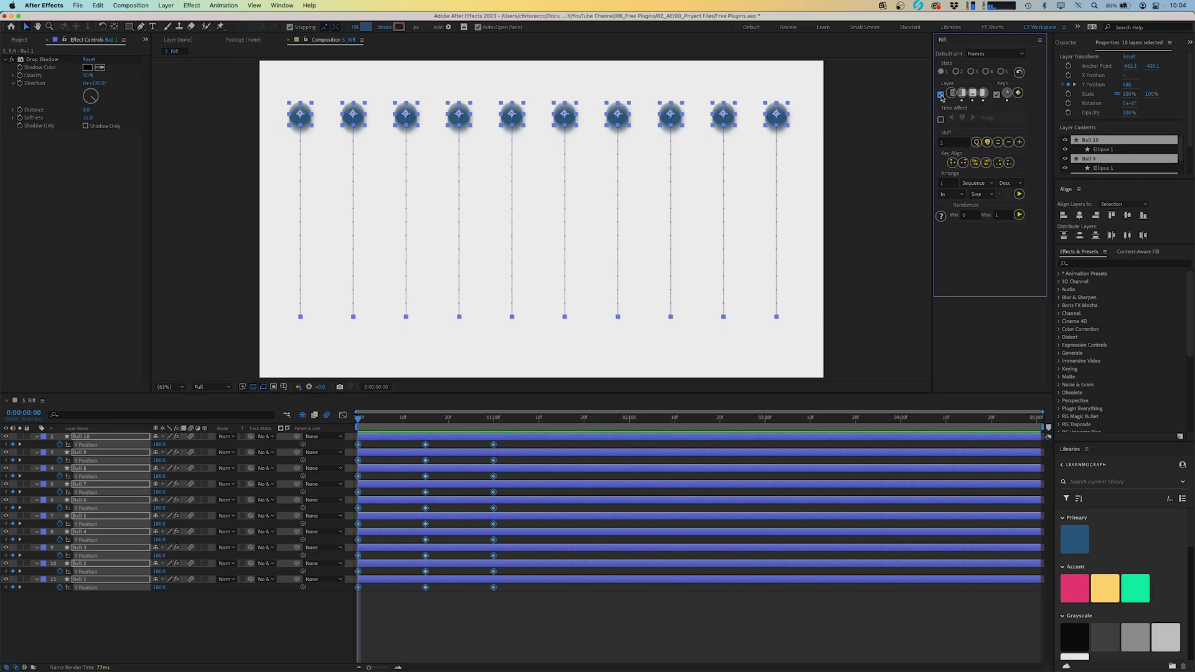
click(941, 95)
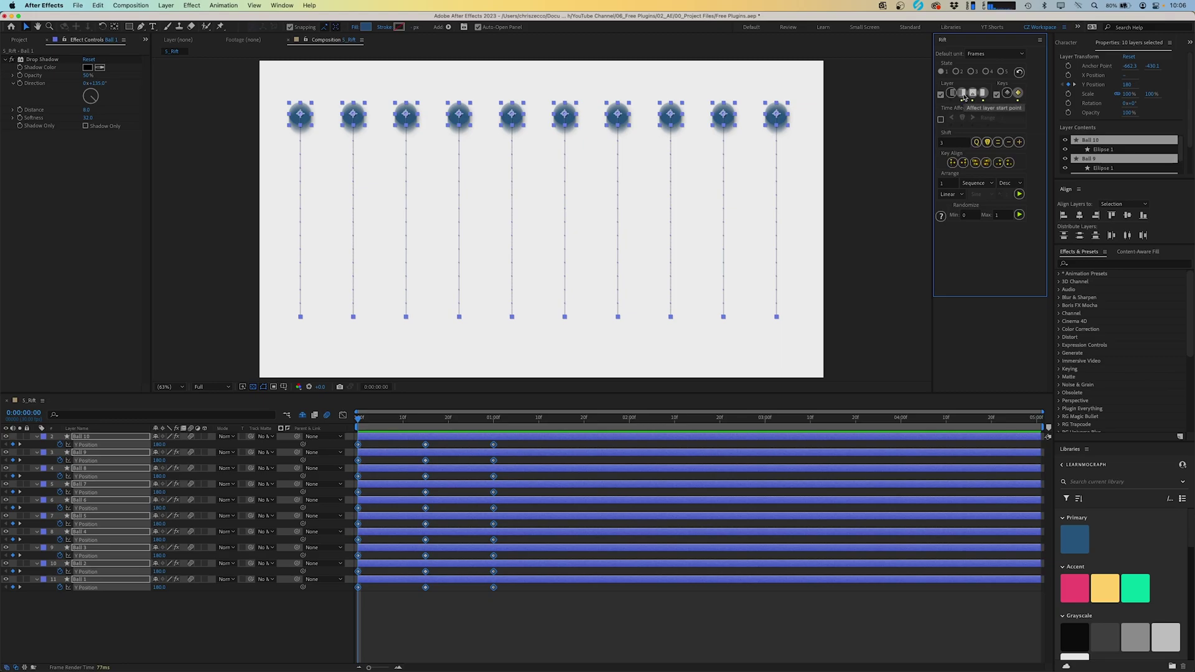
click(963, 95)
click(973, 95)
click(983, 94)
click(940, 95)
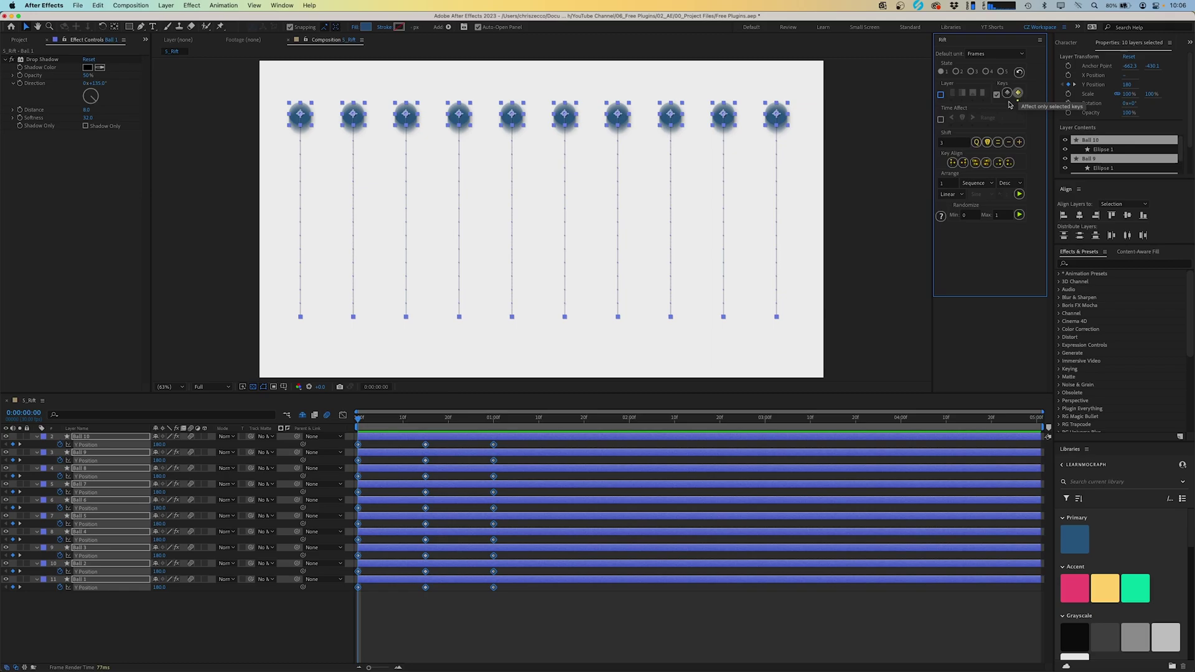
Apply a Rift Sequence arrangement in ascending order with linear spacing to the Y Position keyframes
click(951, 144)
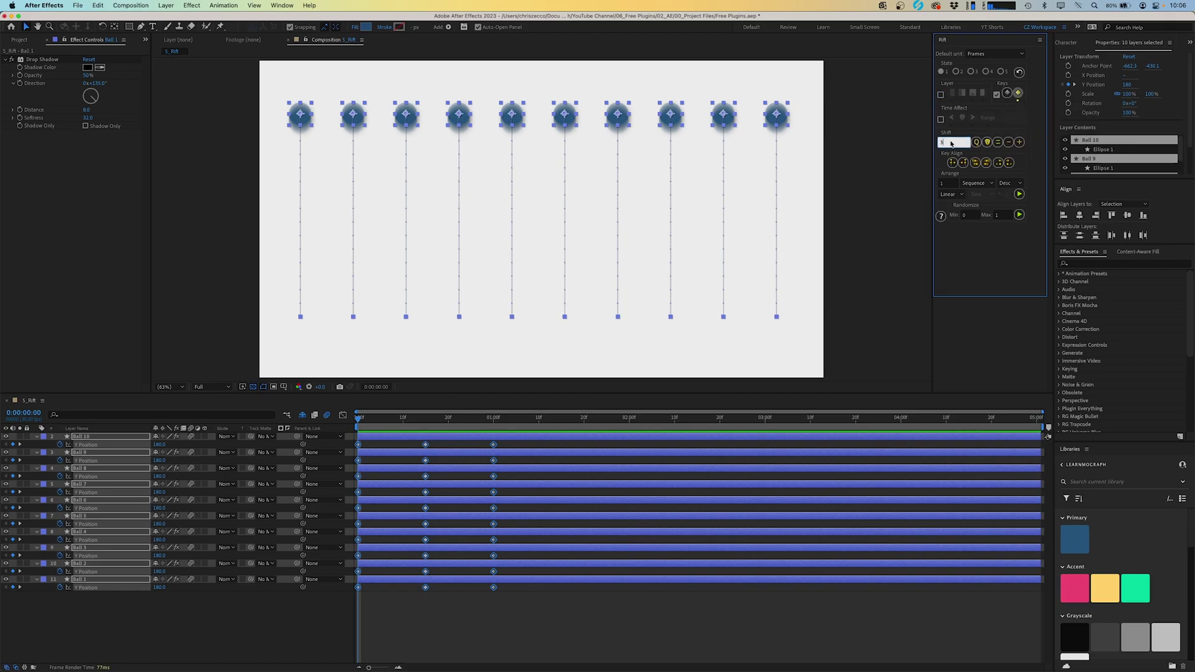
click(971, 184)
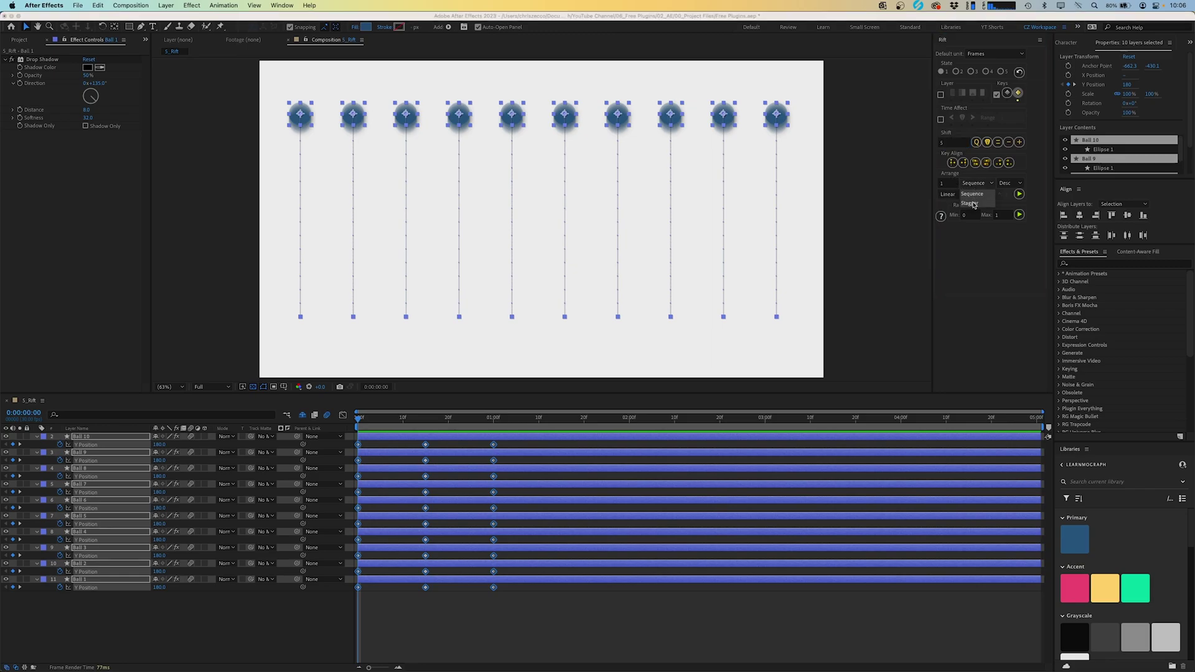
click(972, 194)
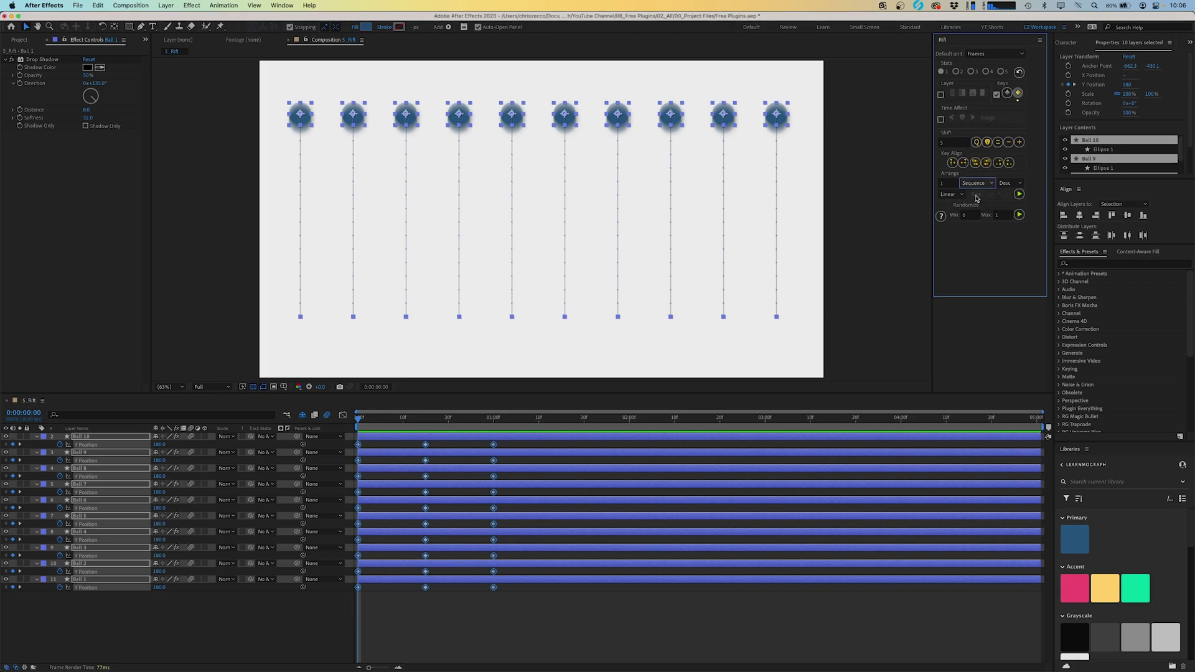
click(1008, 183)
click(1004, 204)
click(953, 195)
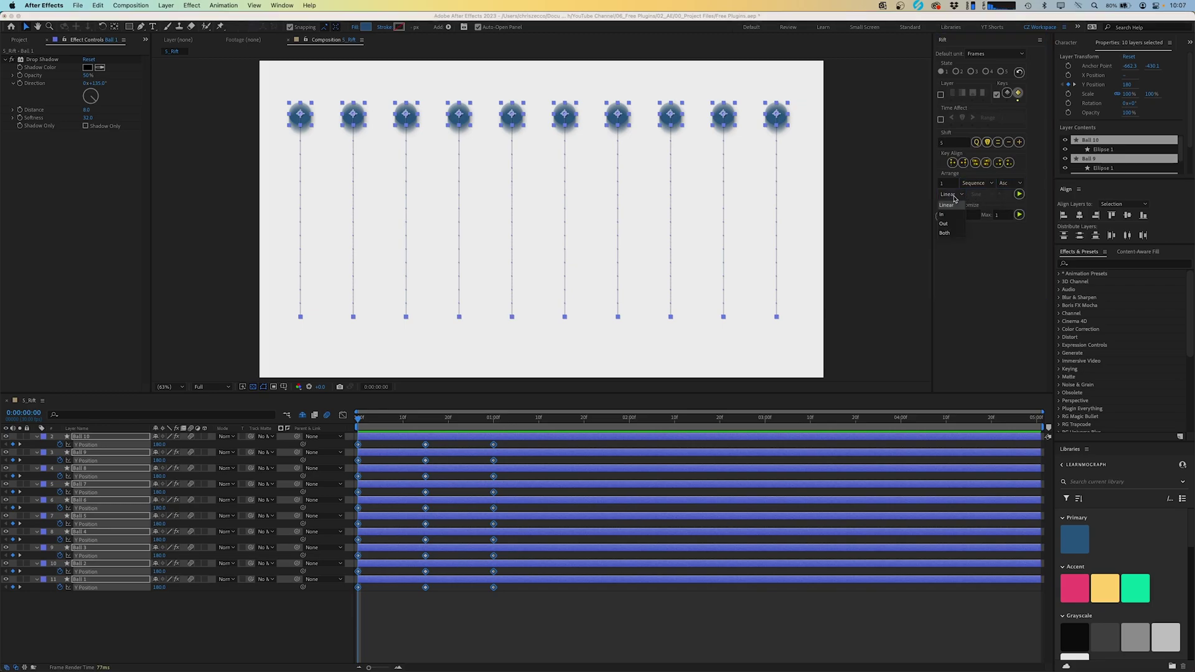
click(951, 195)
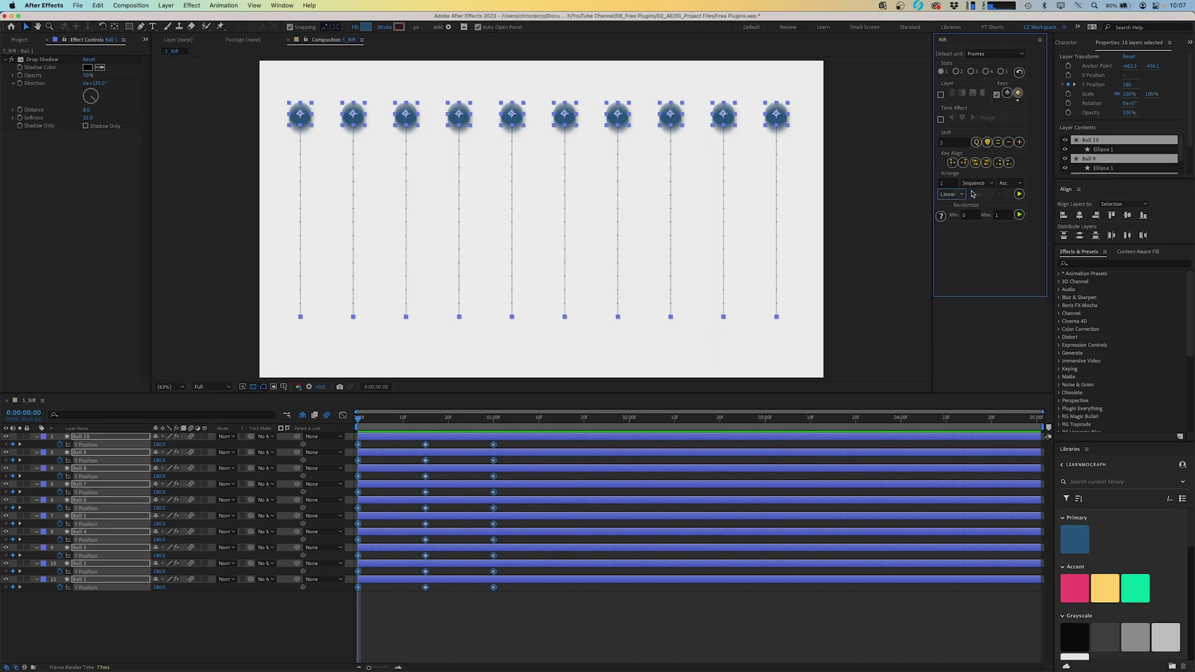
click(1019, 194)
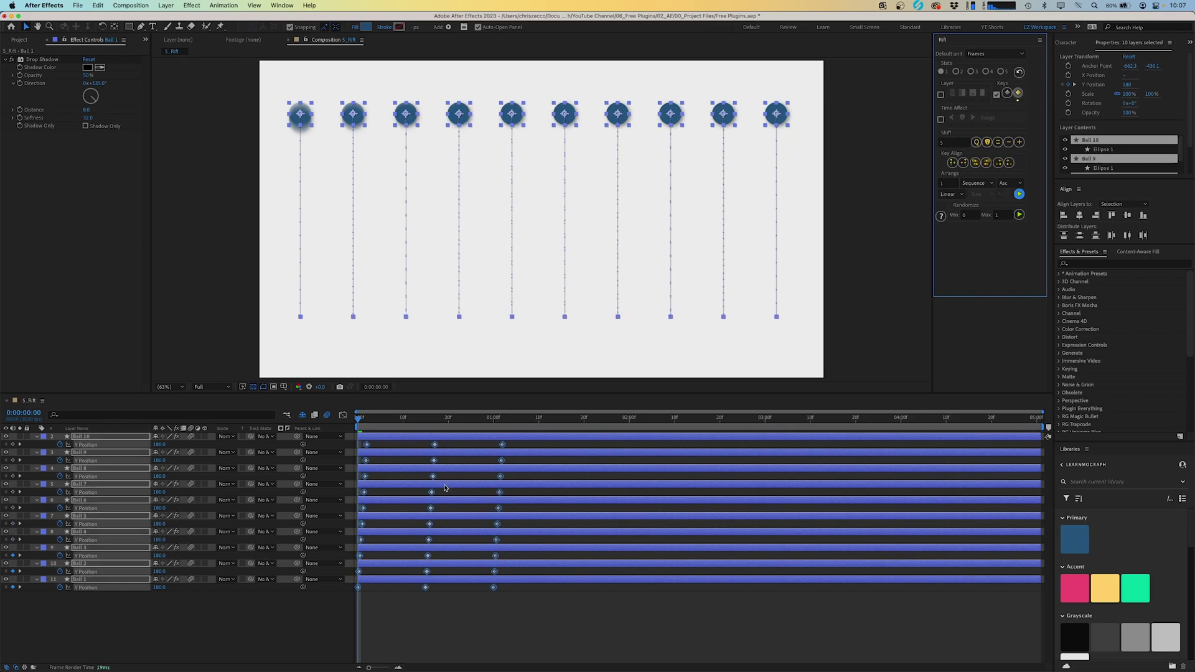
Preview the staggered bounce, then undo the offset
click(375, 608)
key(space)
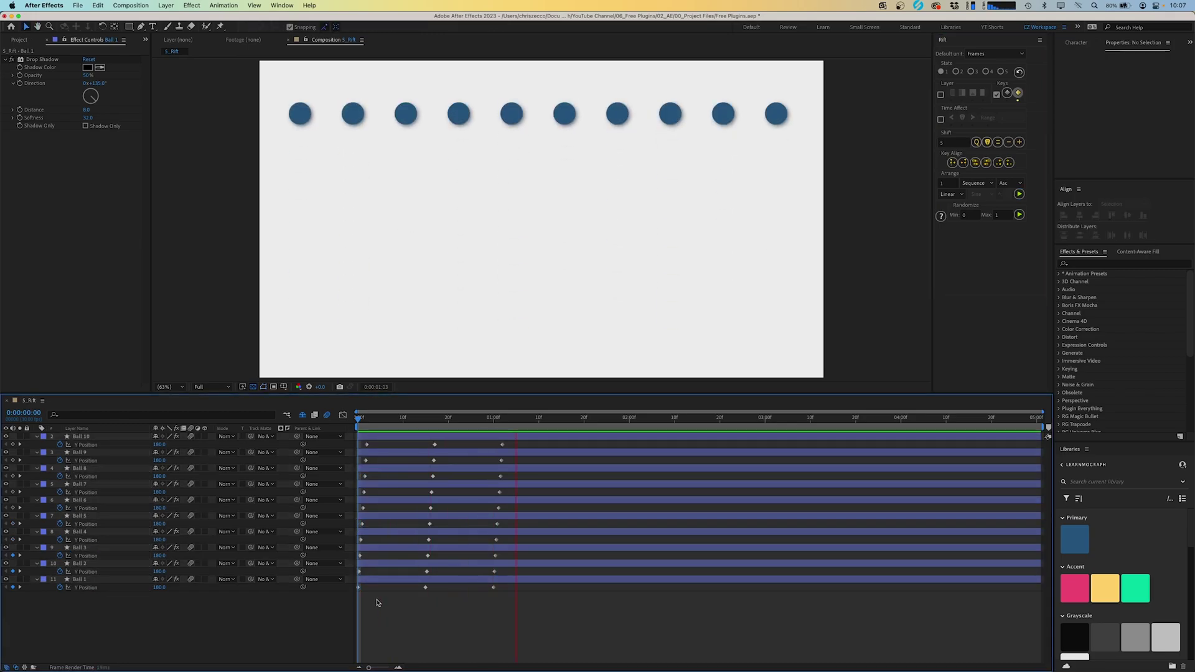
key(super+a)
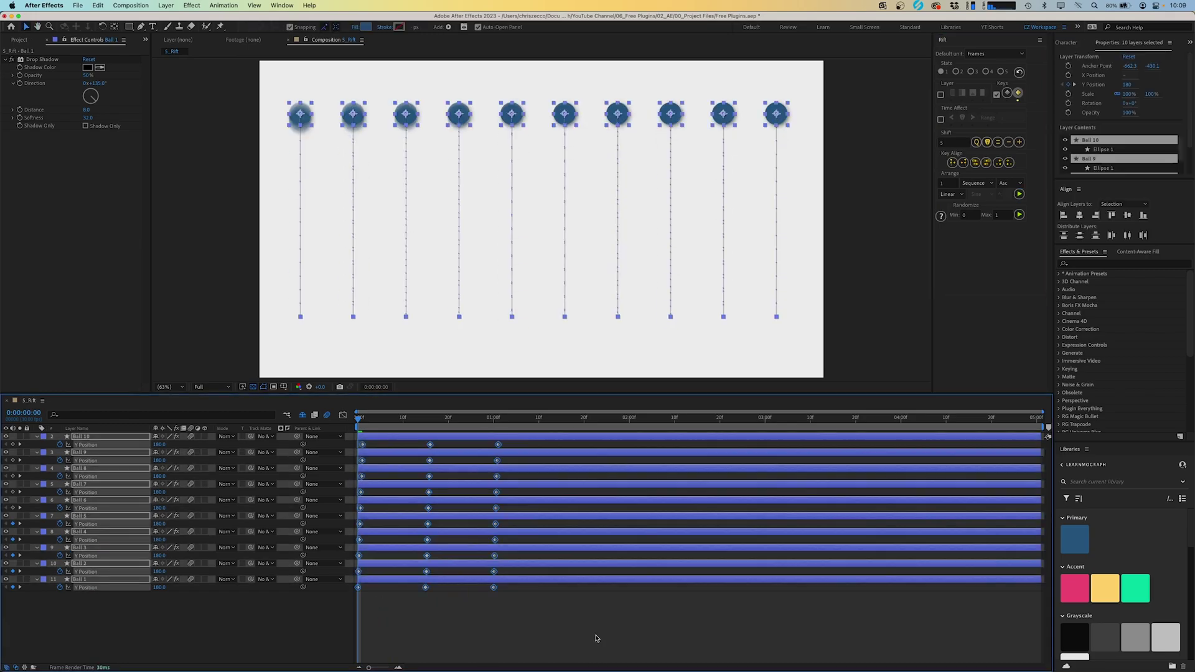
click(590, 628)
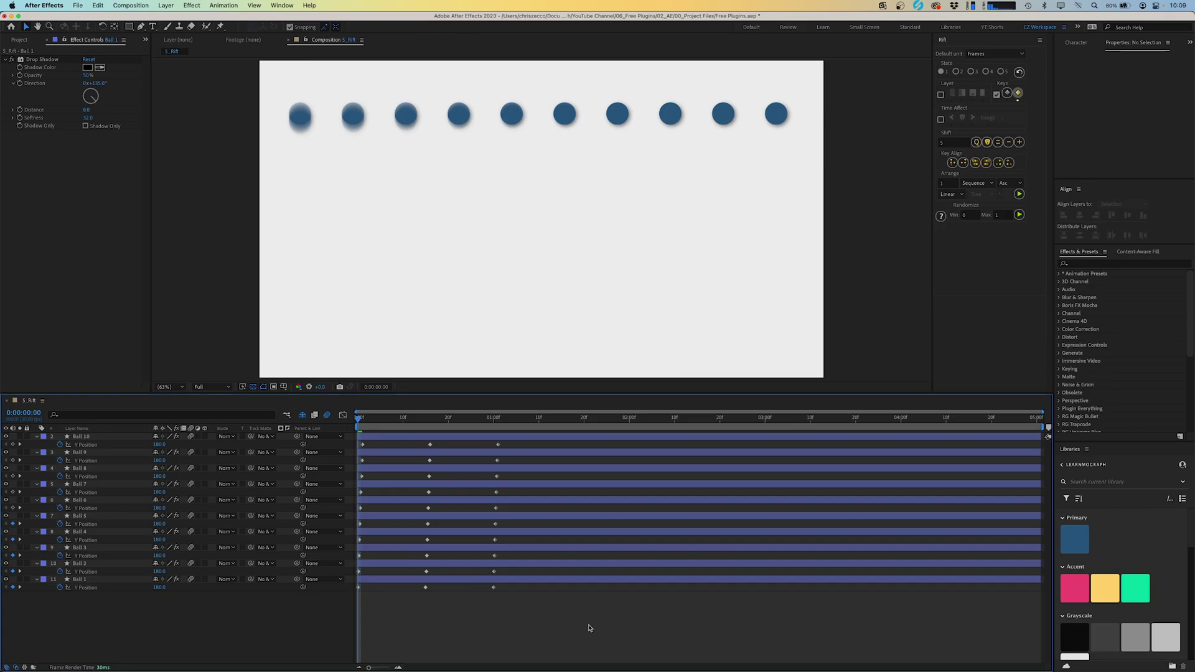
key(super+z)
Stagger the balls' Y Position keyframes in Rift with step 5, eased at both ends with Quart
drag(589, 629, 356, 443)
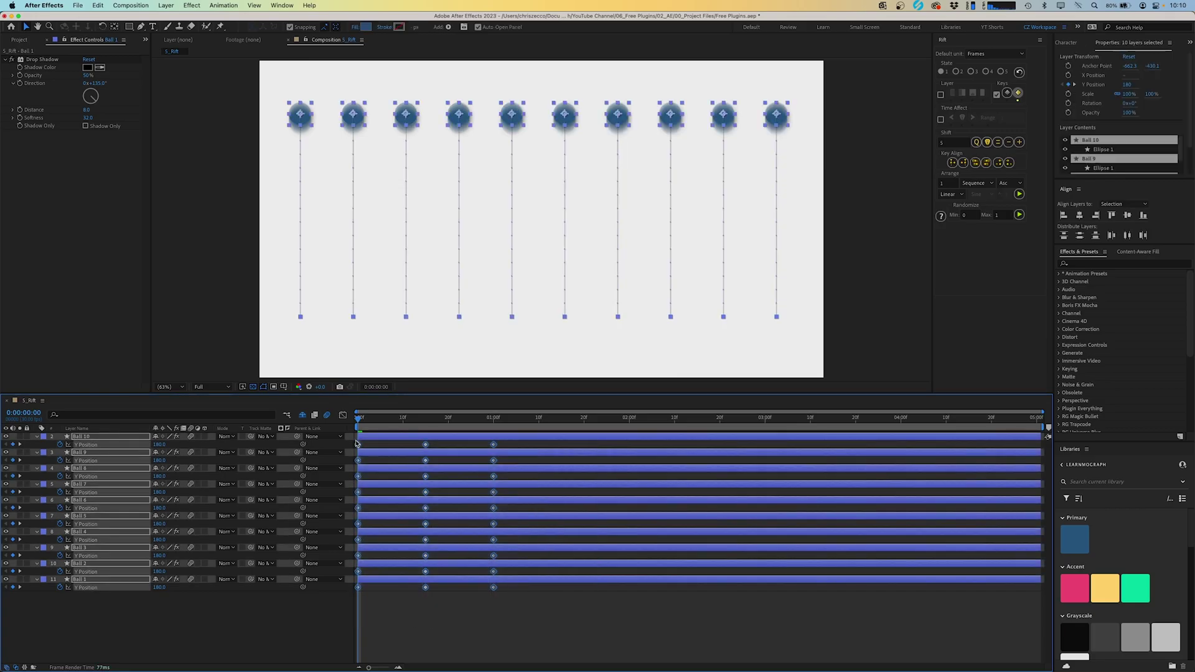
click(947, 183)
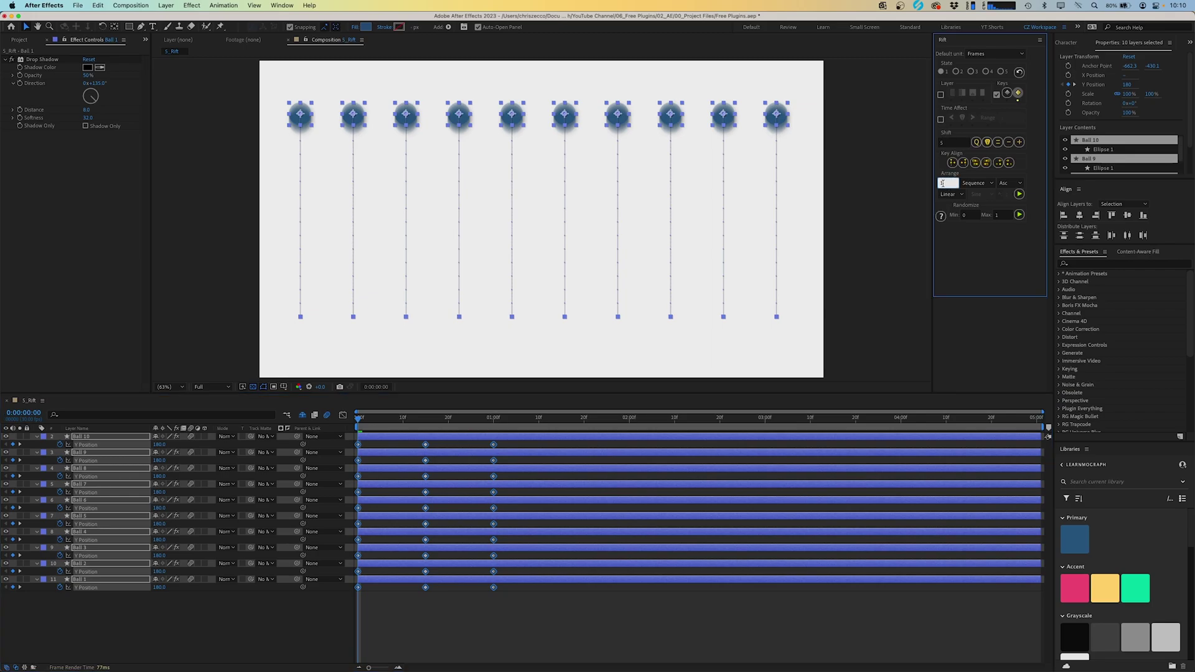
double_click(942, 183)
click(951, 194)
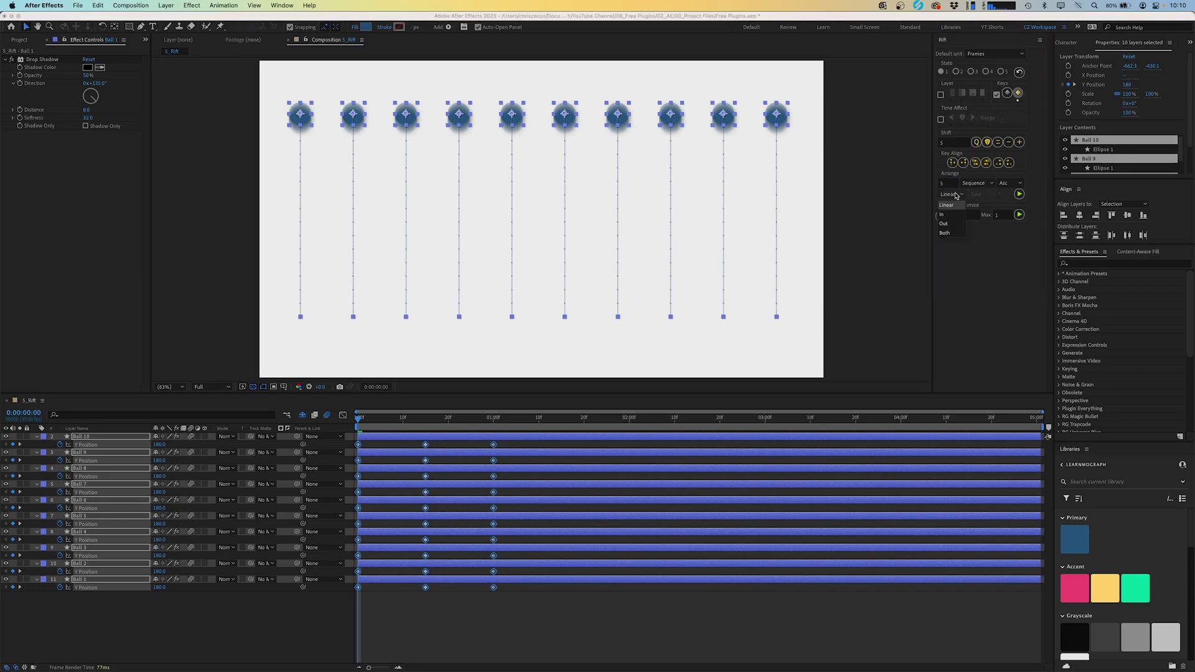
click(946, 233)
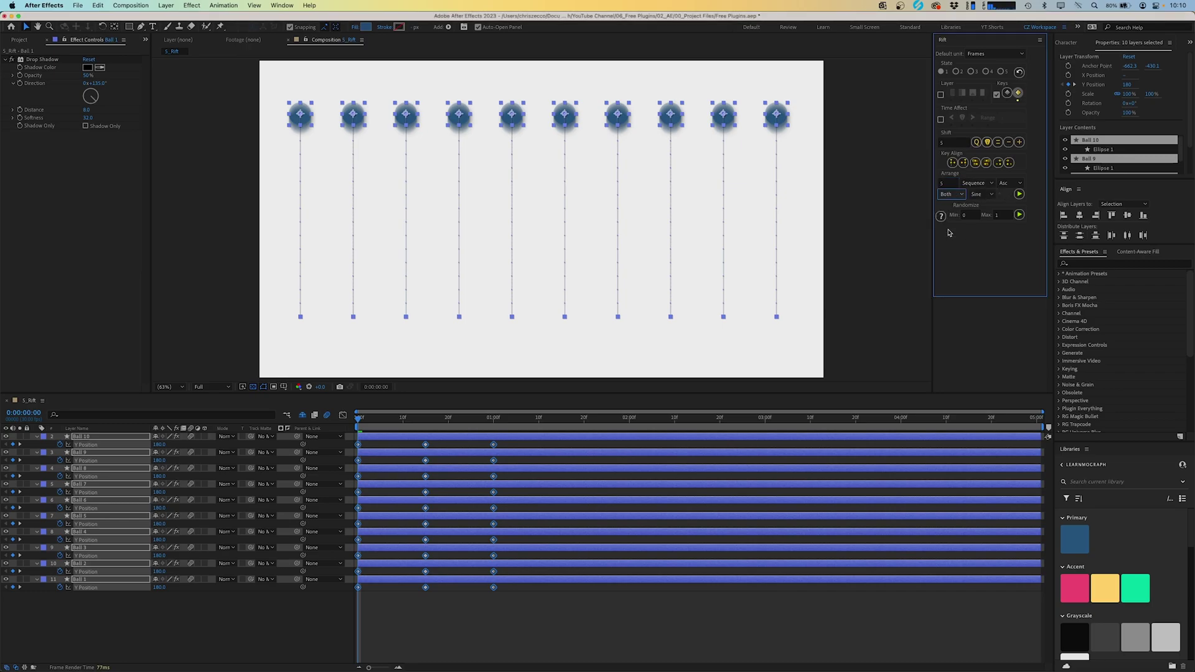
click(985, 195)
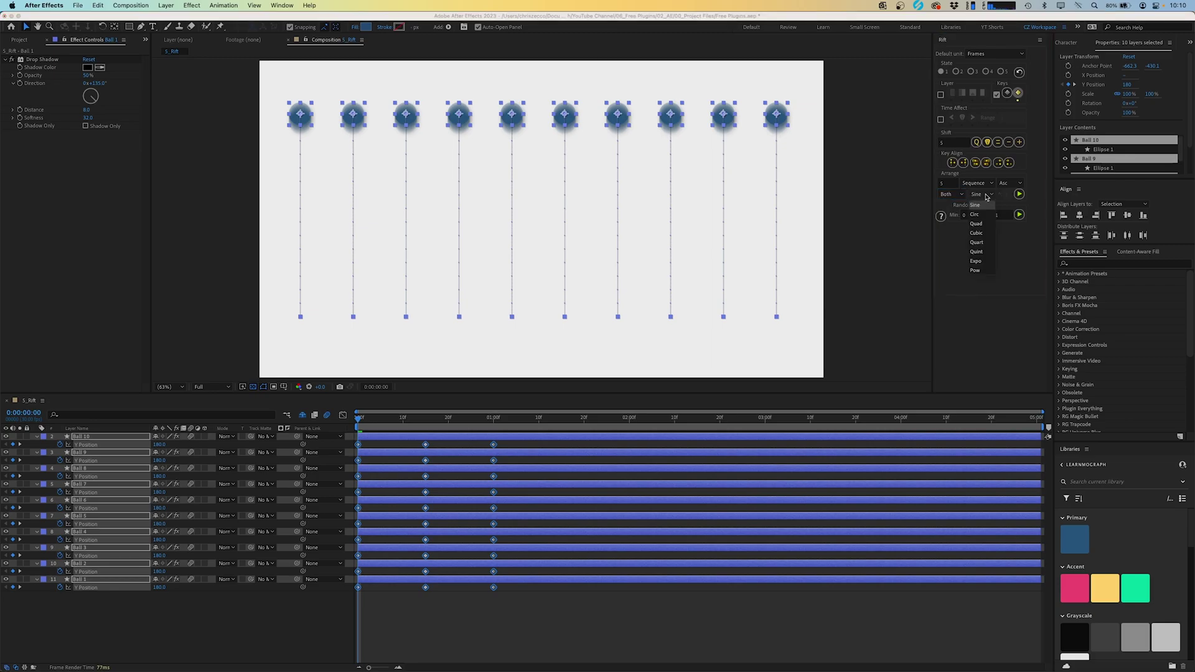
click(977, 242)
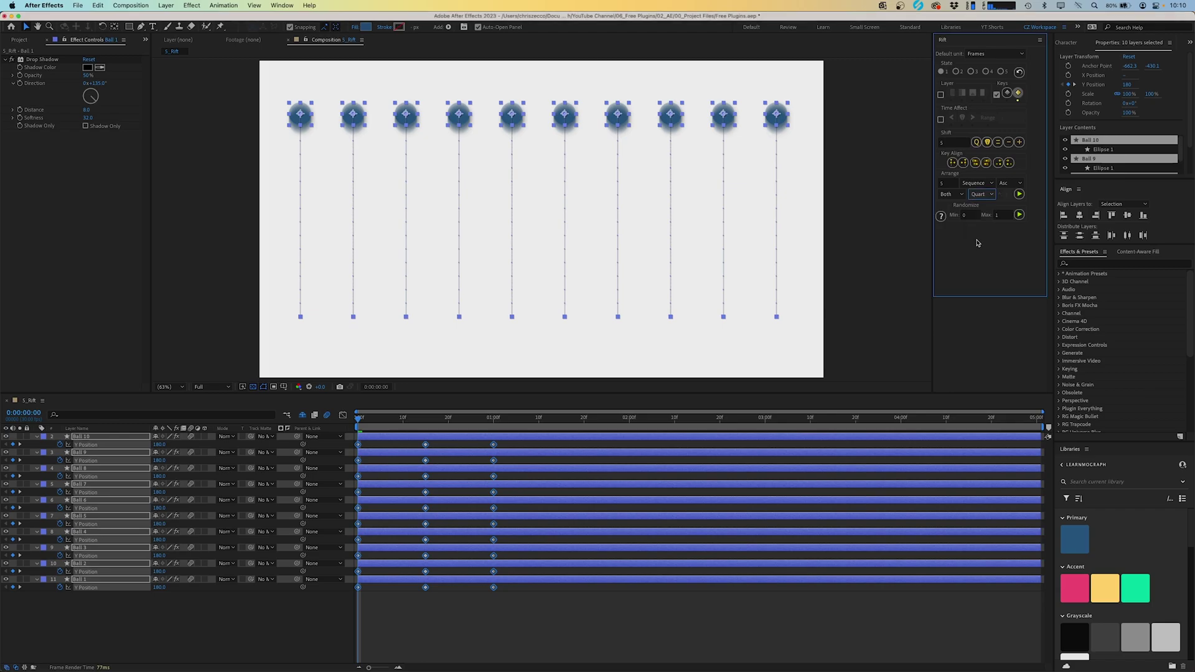
click(1019, 195)
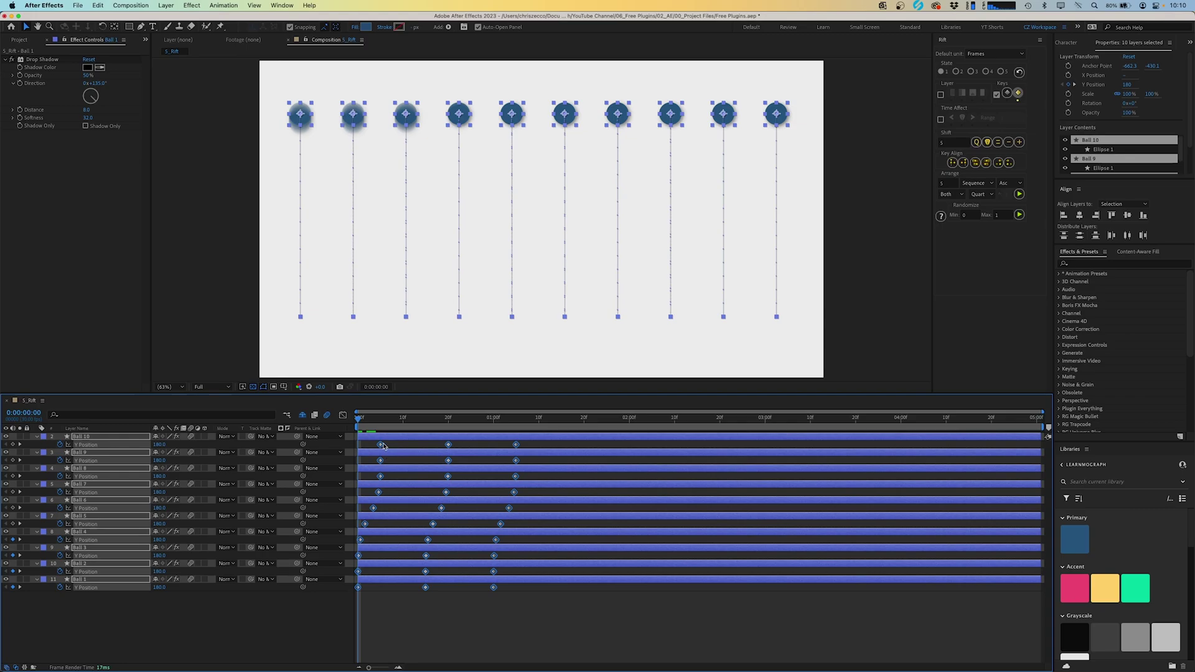
Preview the staggered drop with the work area ending at 1:05, then undo the offset
key(space)
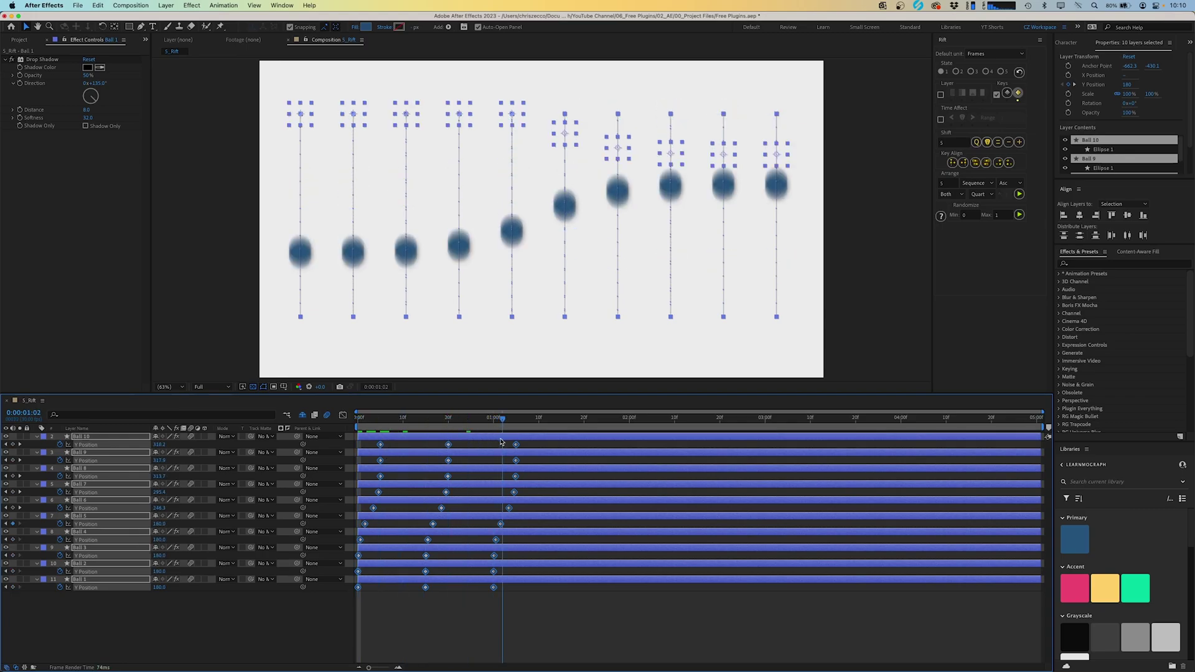
key(space)
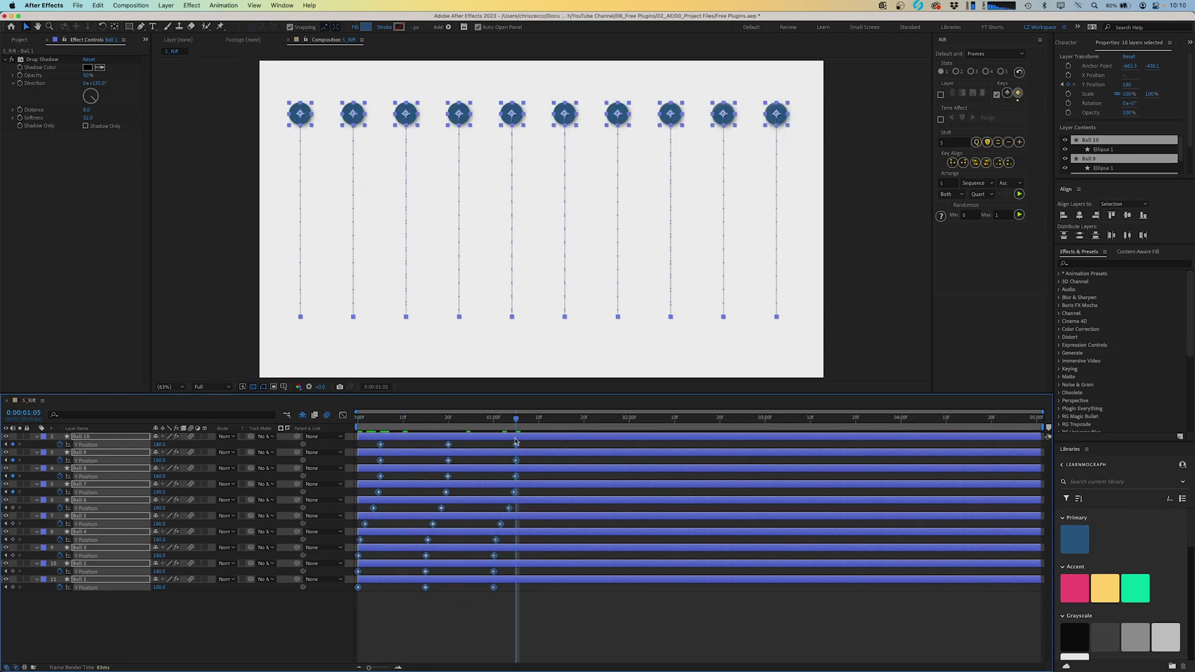
key(n)
key(space)
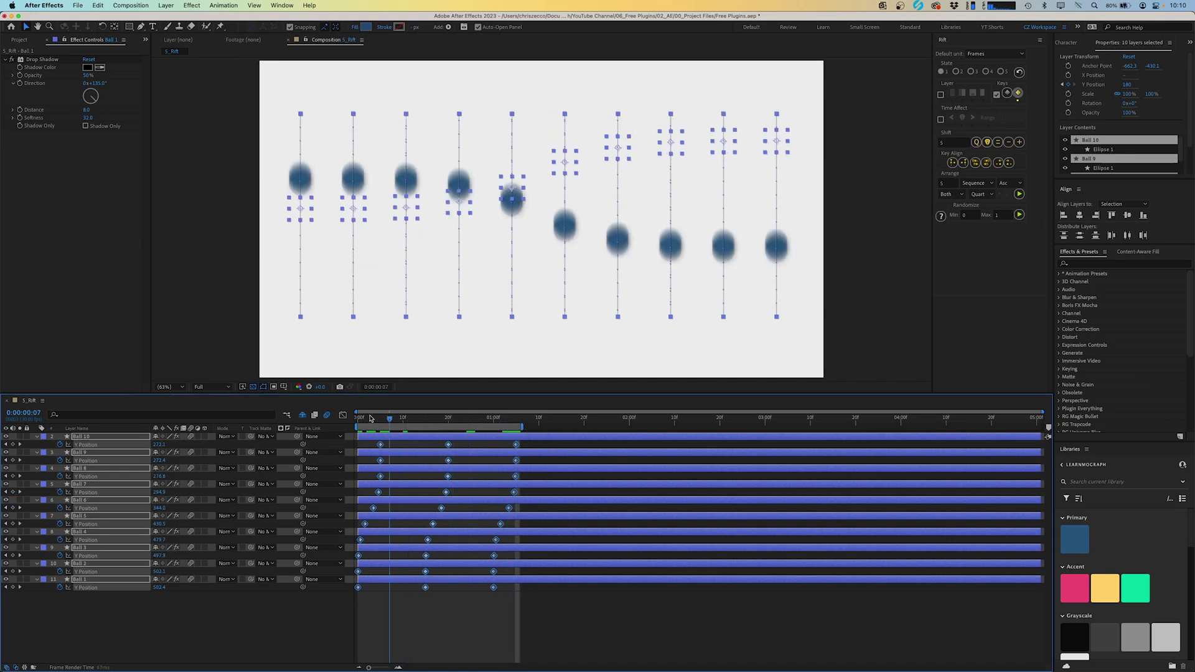
click(507, 628)
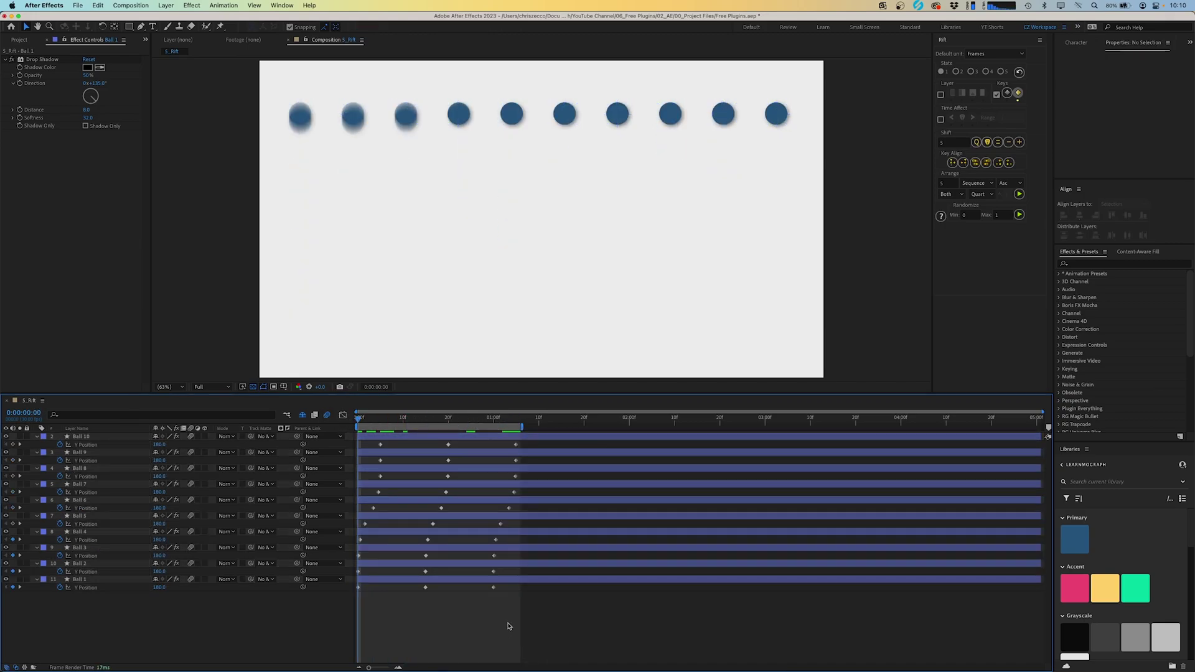
key(space)
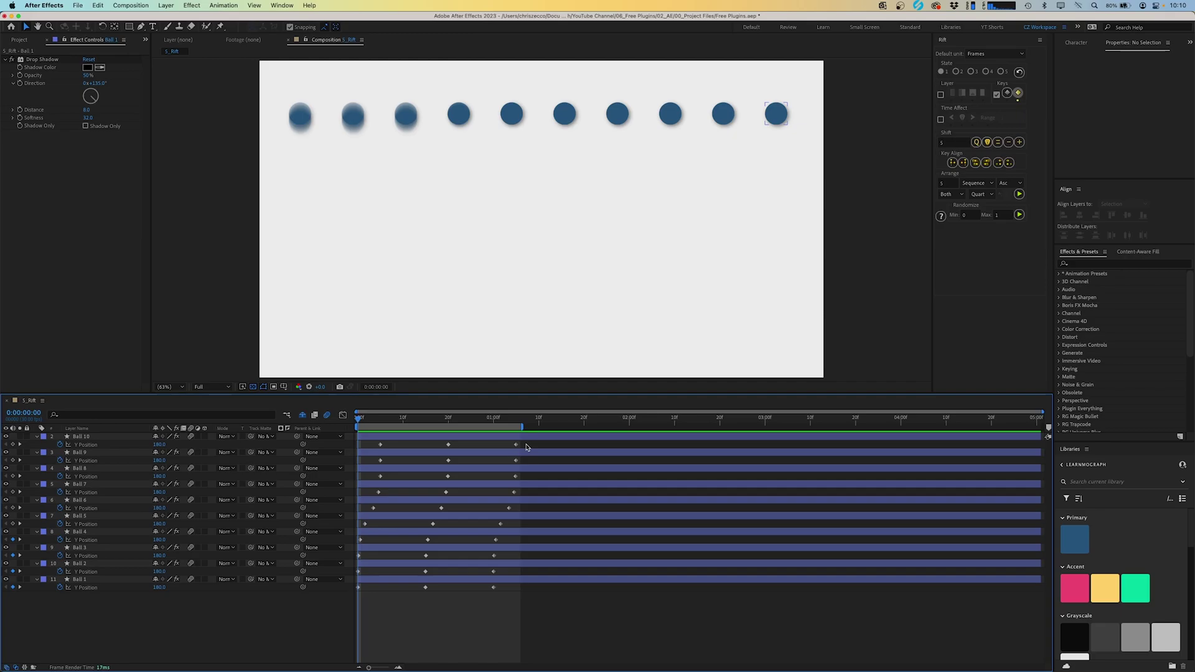
key(super+a)
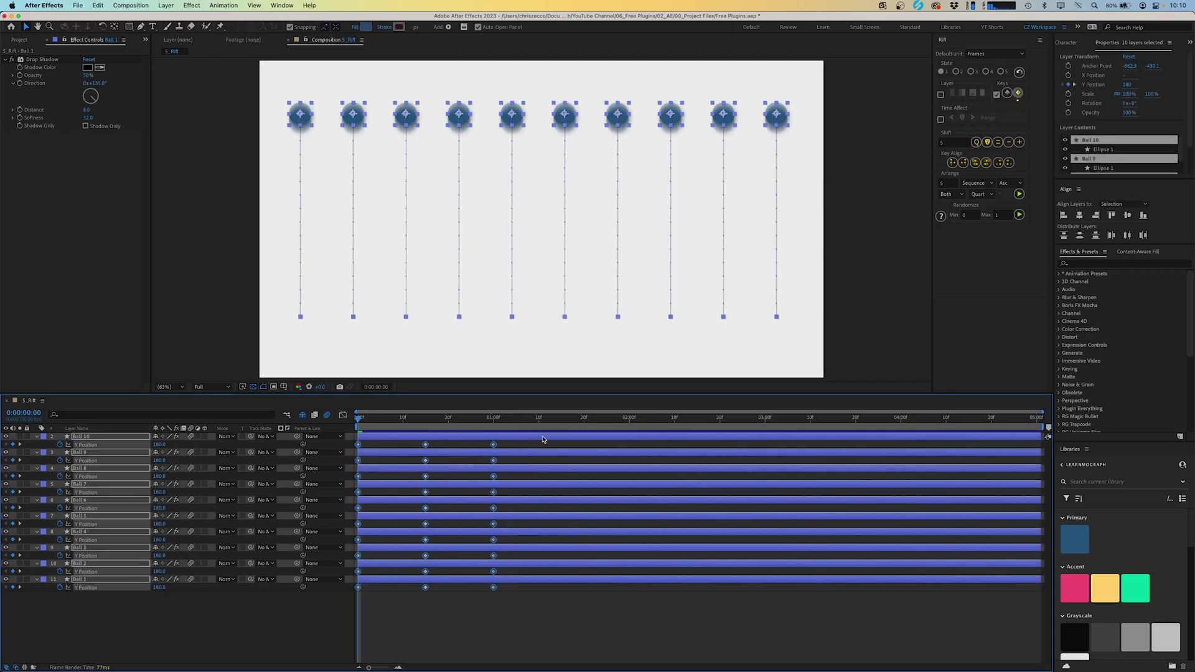
Apply a 15-frame Rift arrangement to the balls and scrub through it to 1:15
click(949, 183)
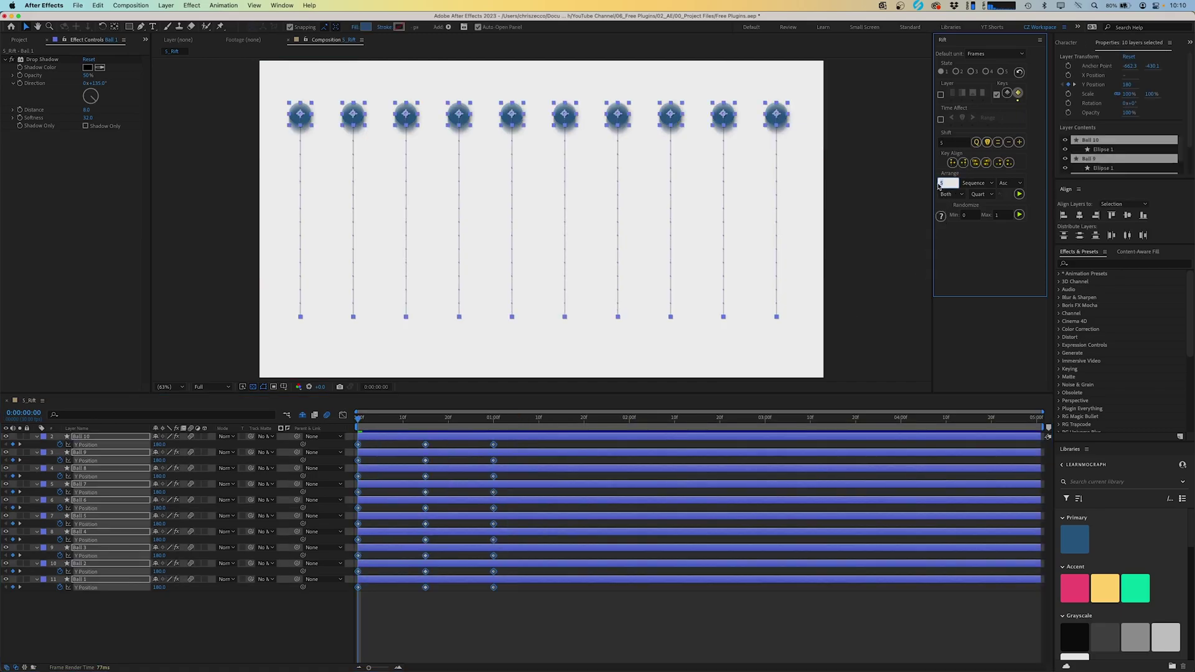
click(1018, 193)
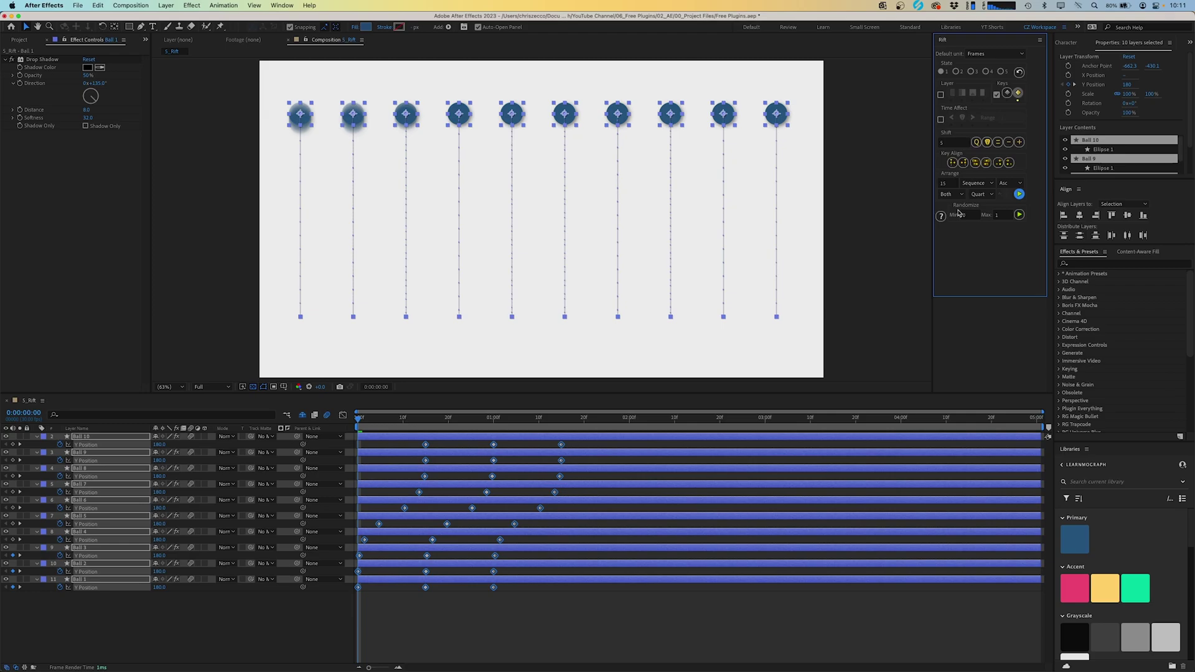
drag(554, 422, 559, 422)
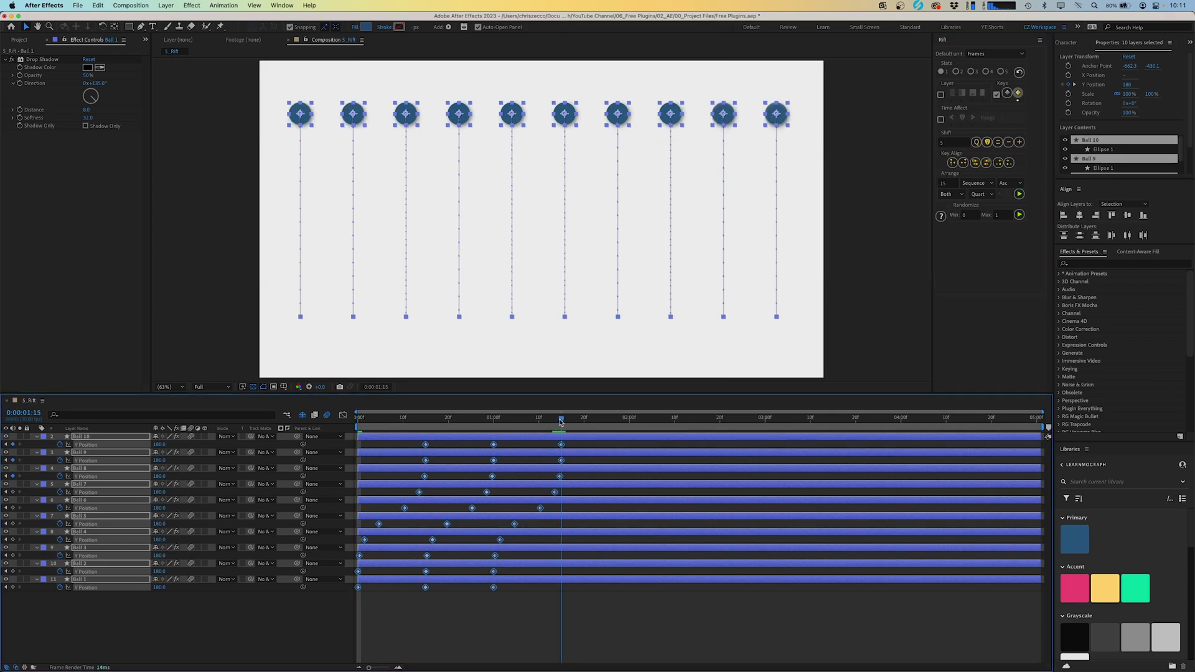
key(Home)
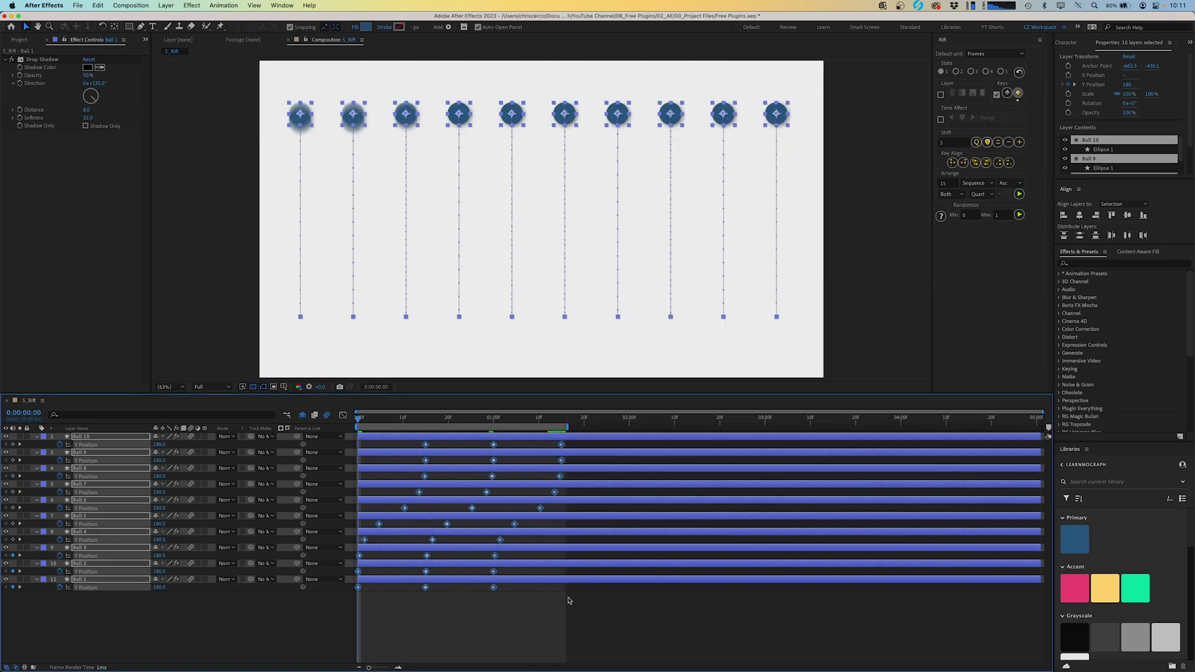
Preview the 15-frame stagger from the start, then undo it to realign the keyframes
click(567, 601)
key(space)
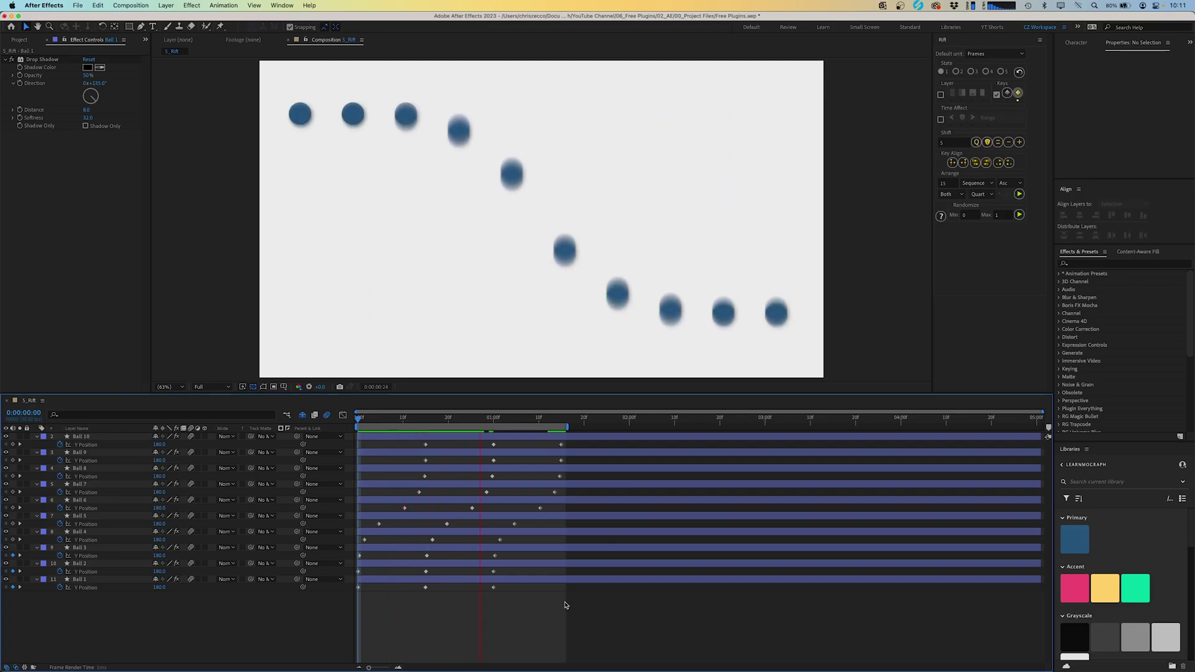
key(space)
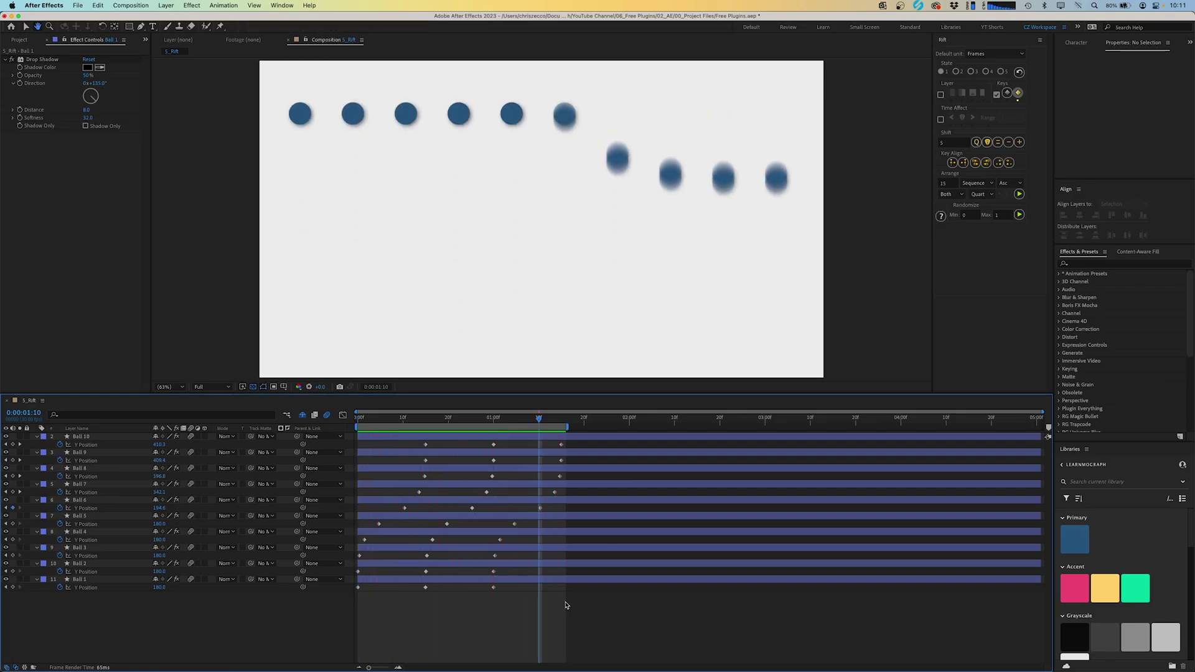
key(super+a)
key(Home)
Re-stagger the balls' keyframes in Rift using Sine easing on both ends
key(super+z)
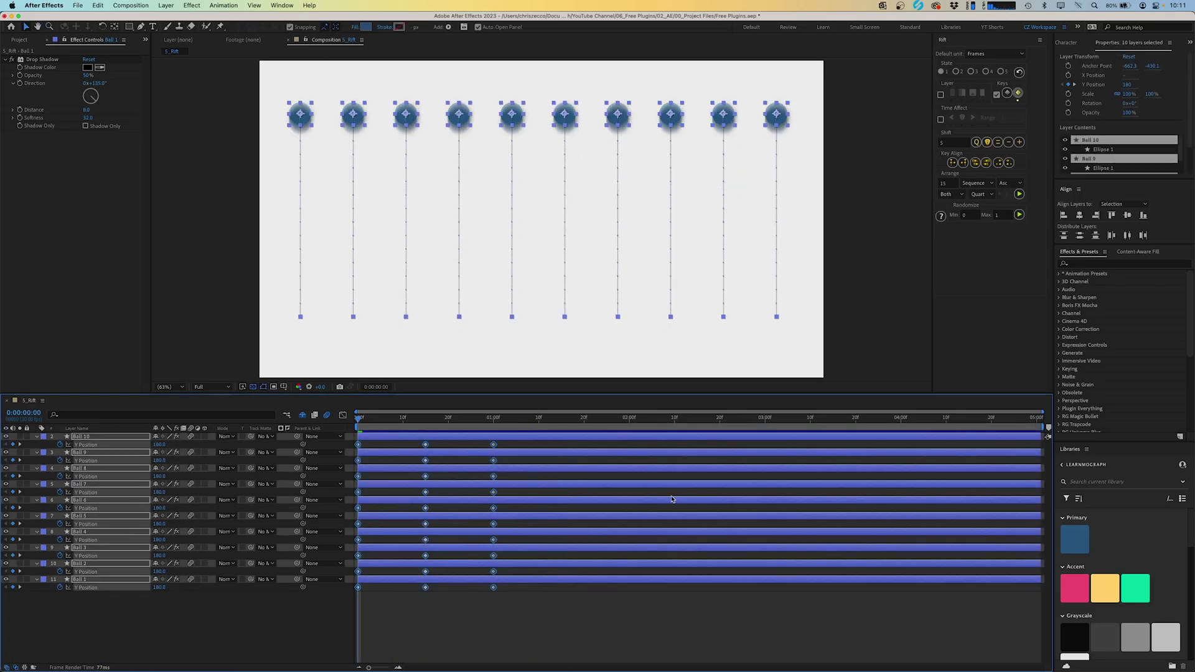
click(958, 194)
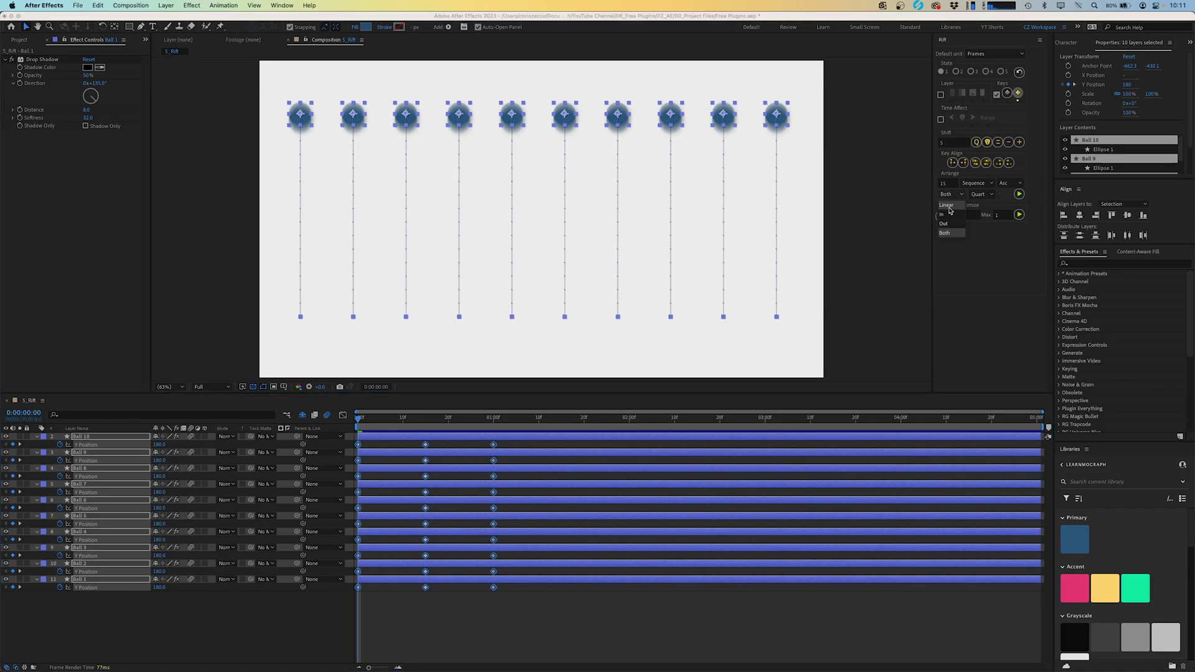
click(984, 195)
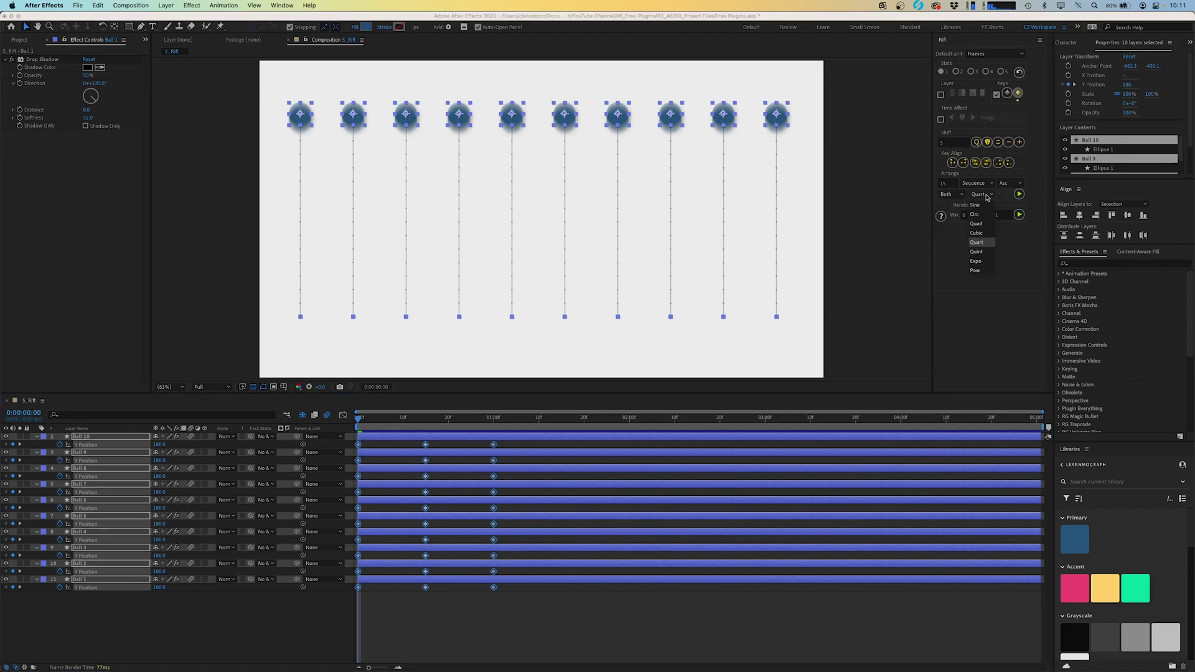
click(974, 205)
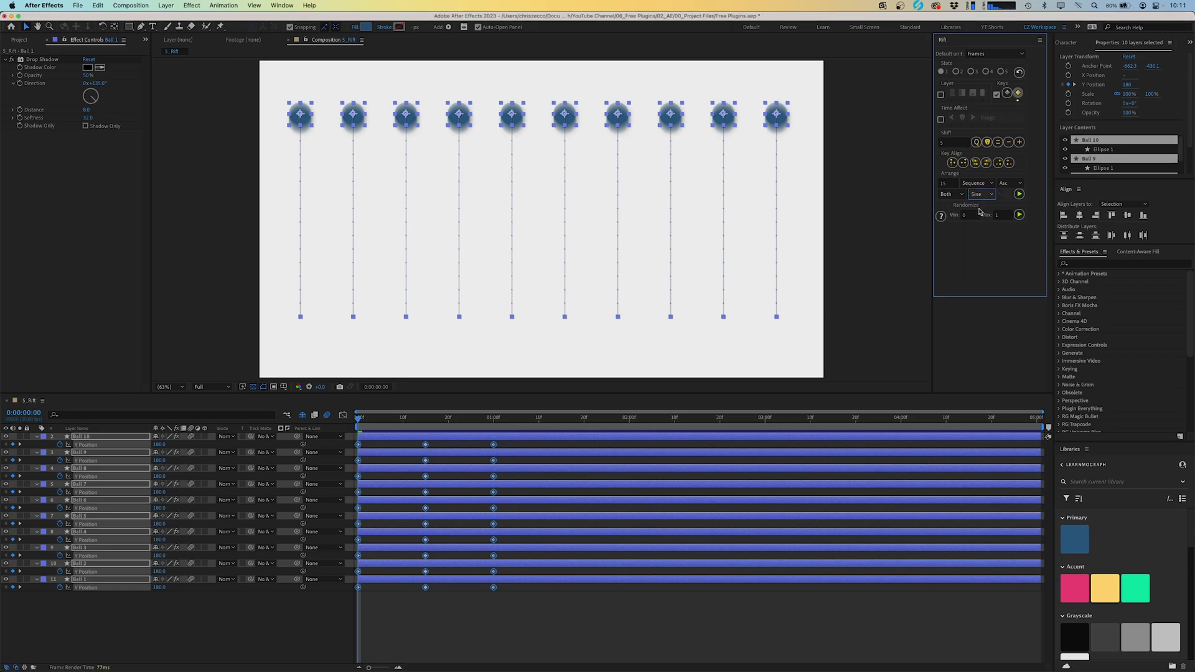
click(1020, 195)
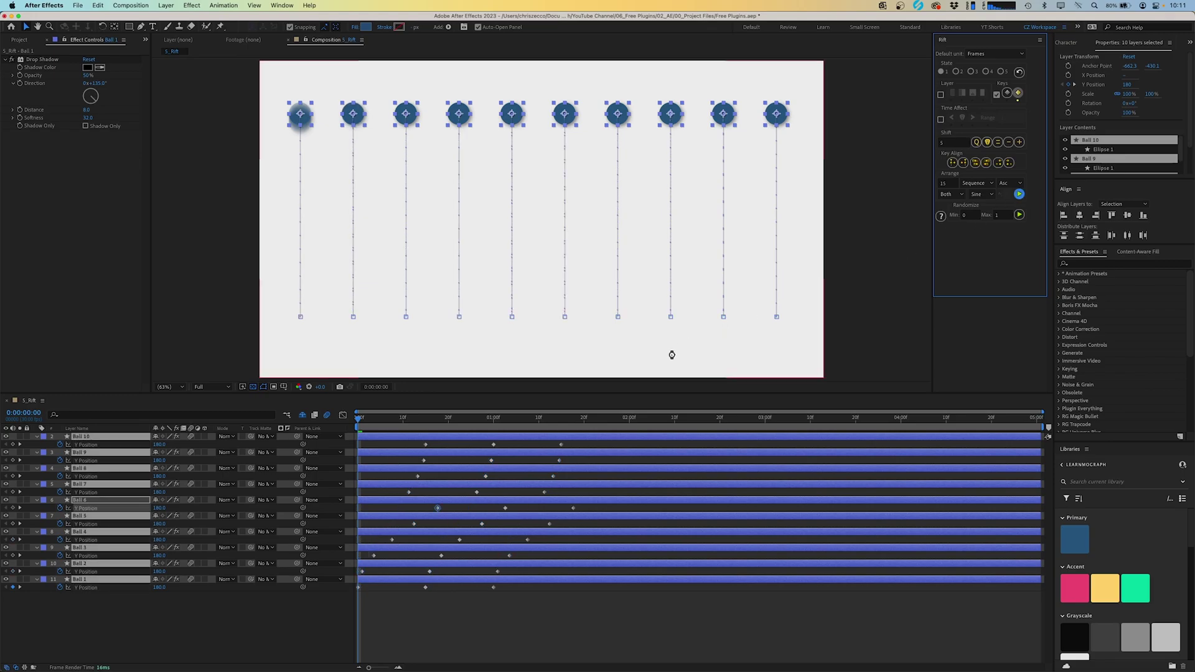
End the work area at 1:15, preview the wave, and turn off the balls' motion blur
drag(360, 417, 558, 418)
key(n)
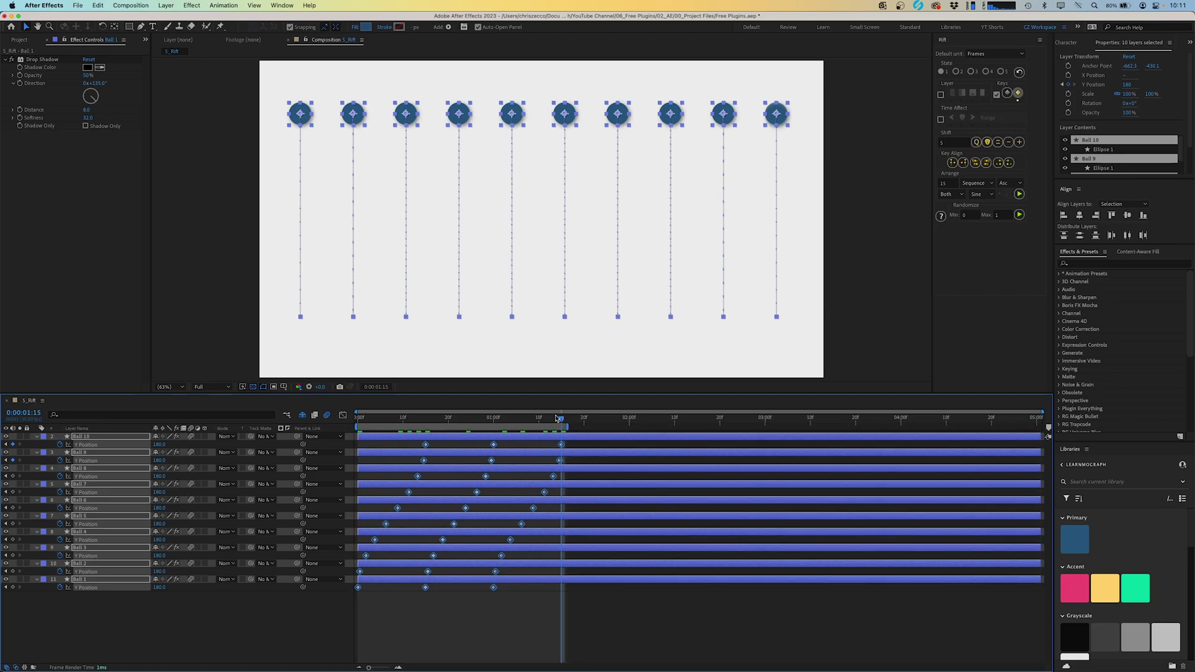
key(Home)
click(515, 612)
key(space)
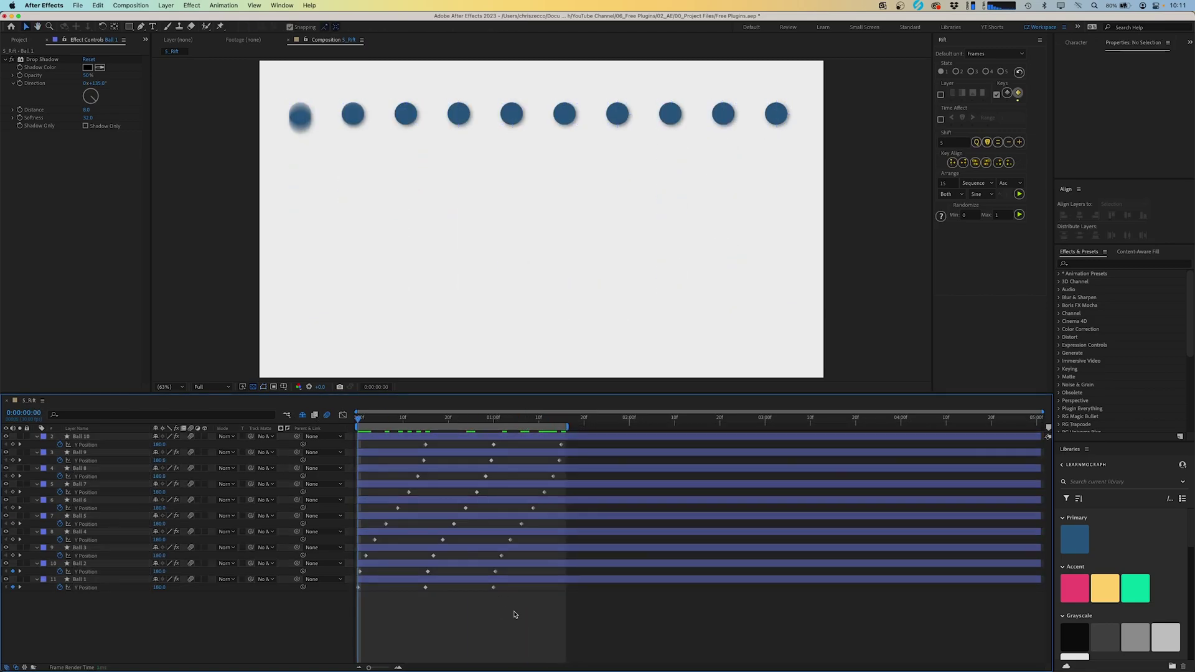
click(328, 415)
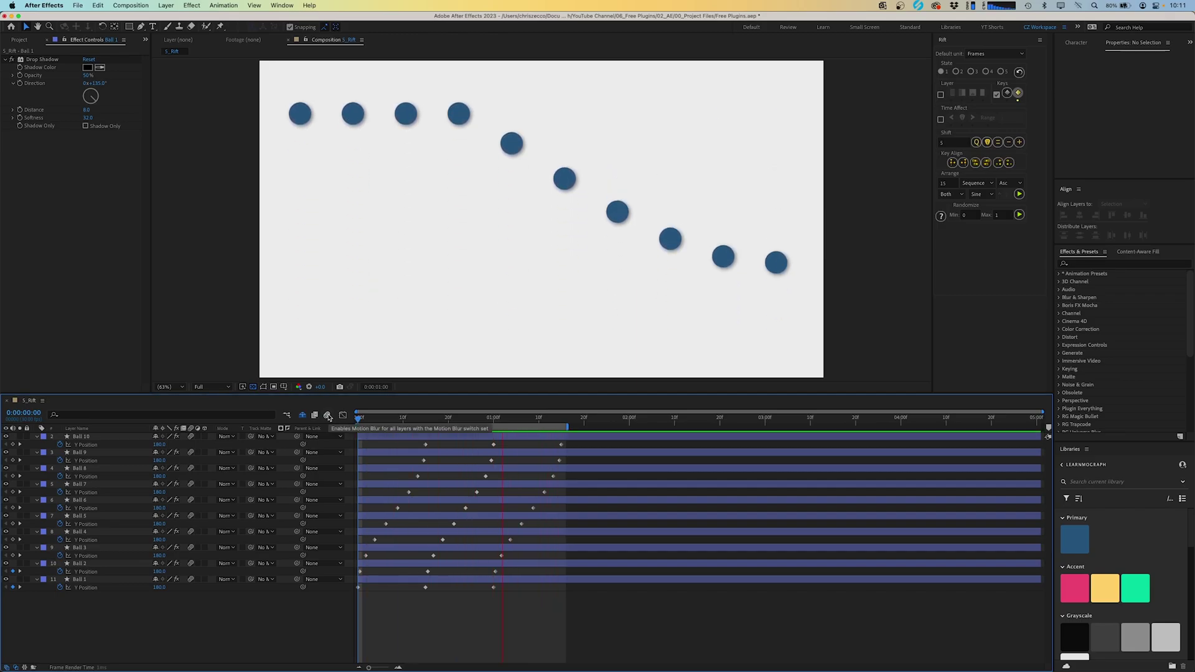
key(space)
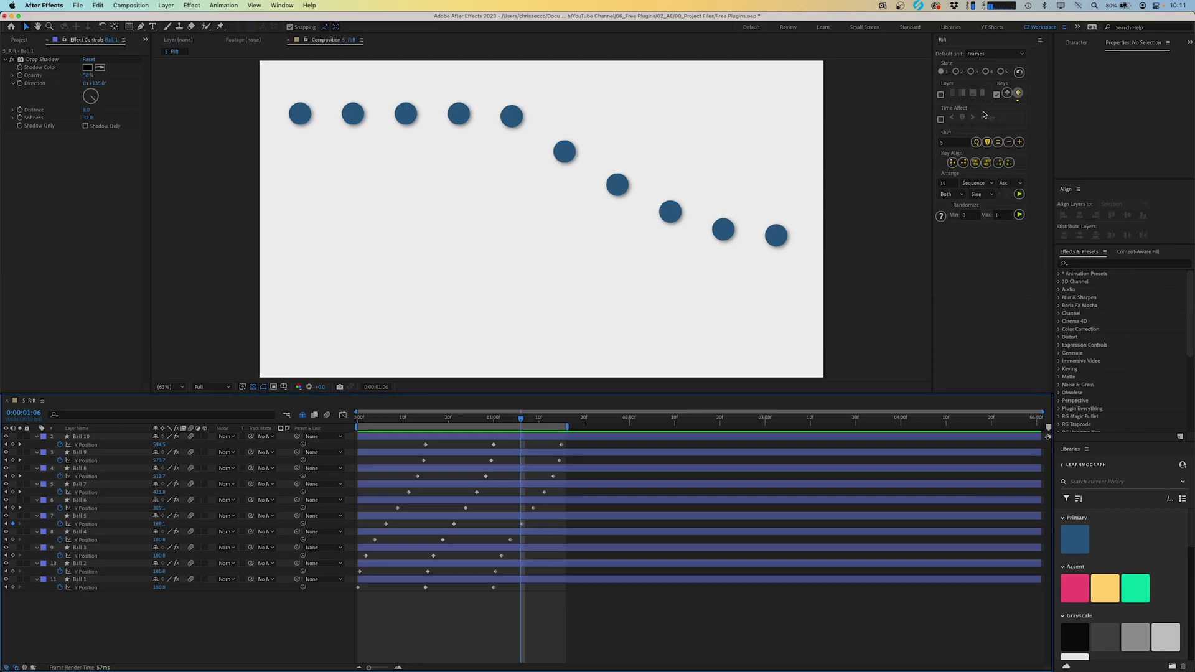
Cycle through Rift's saved settings states and select all ten ball layers
click(956, 72)
click(970, 72)
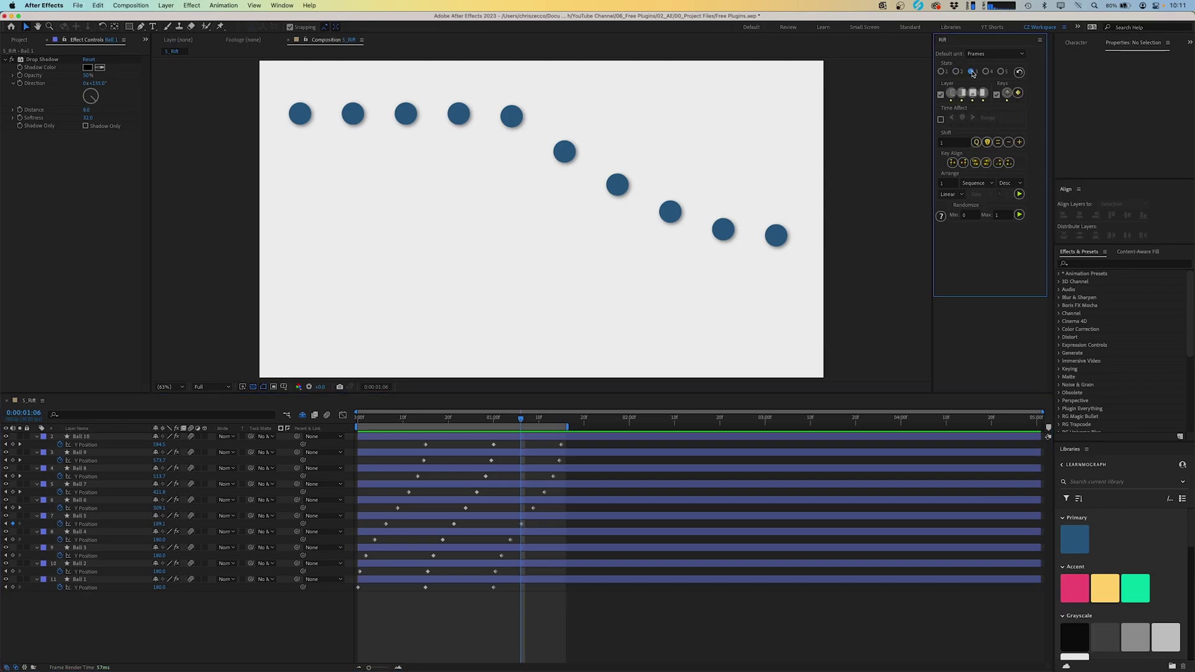
click(985, 72)
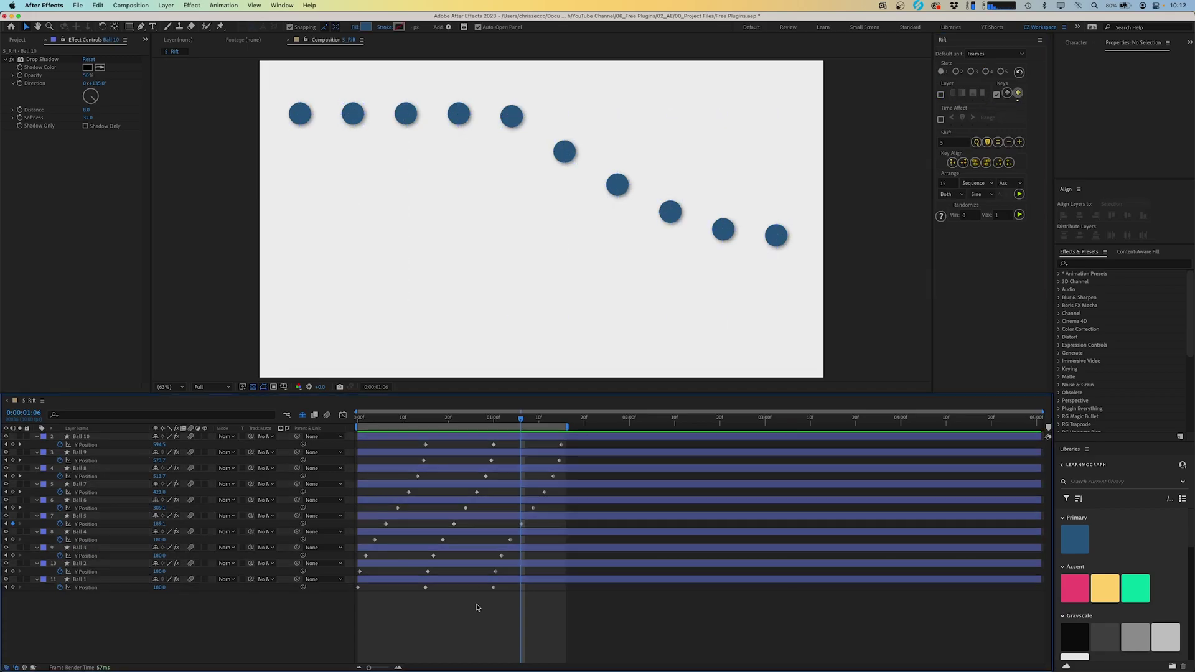
click(483, 439)
key(super+a)
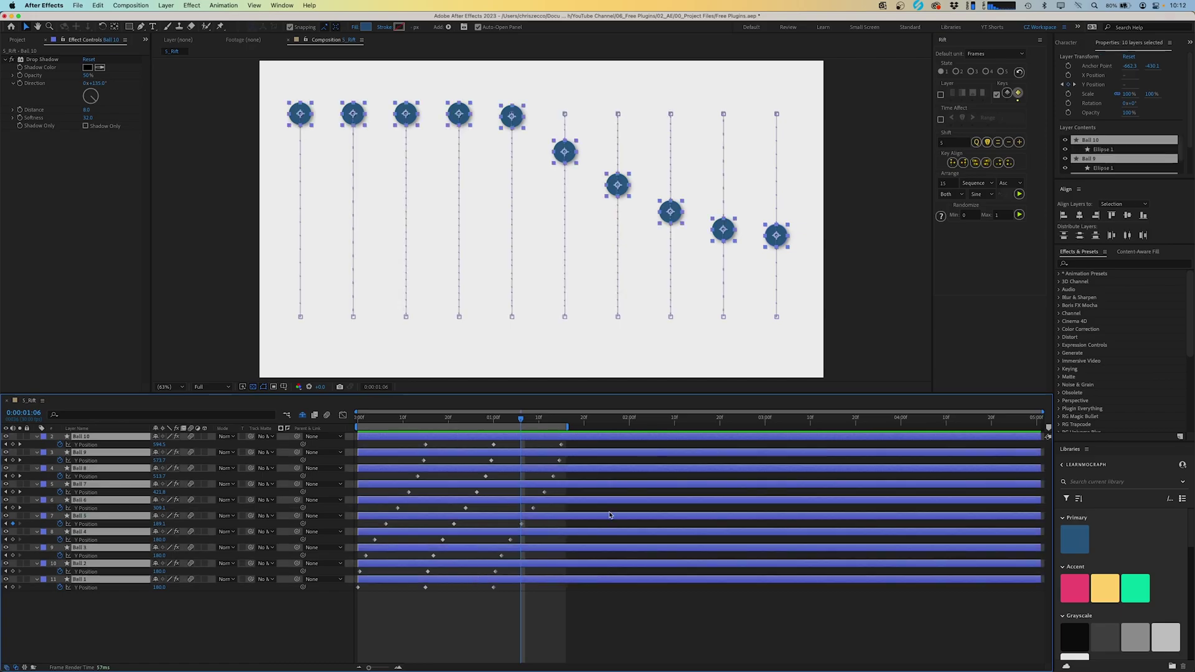
Randomly offset the whole ball layers by up to 10 frames and preview the result
click(940, 95)
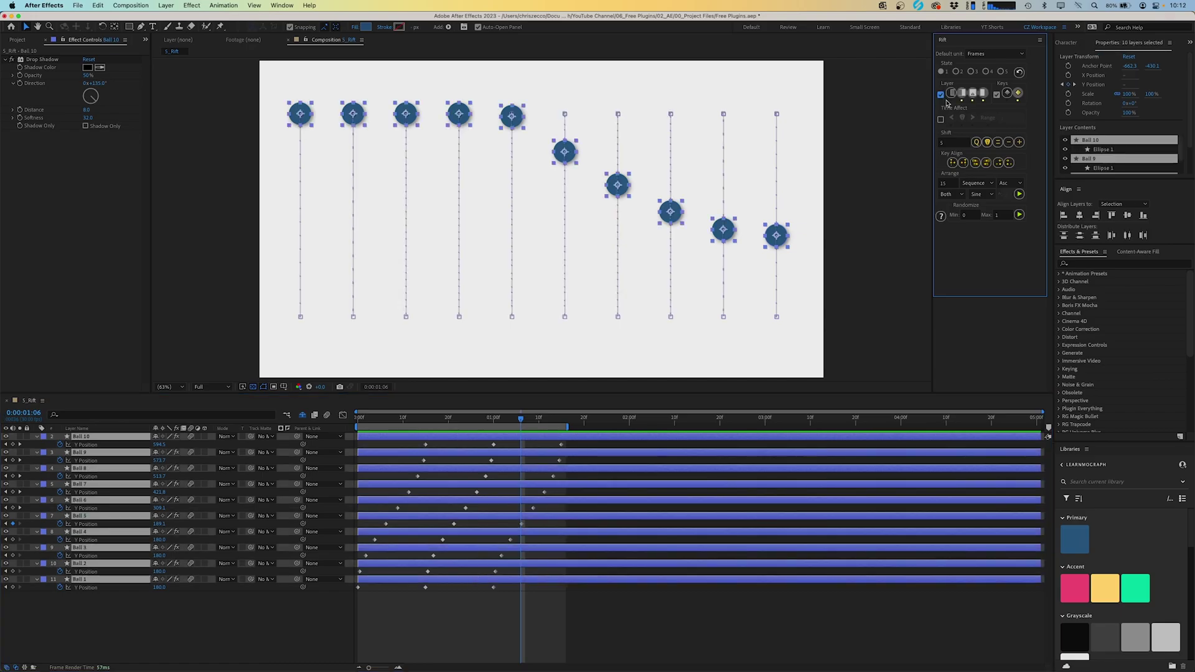
click(994, 215)
click(1019, 215)
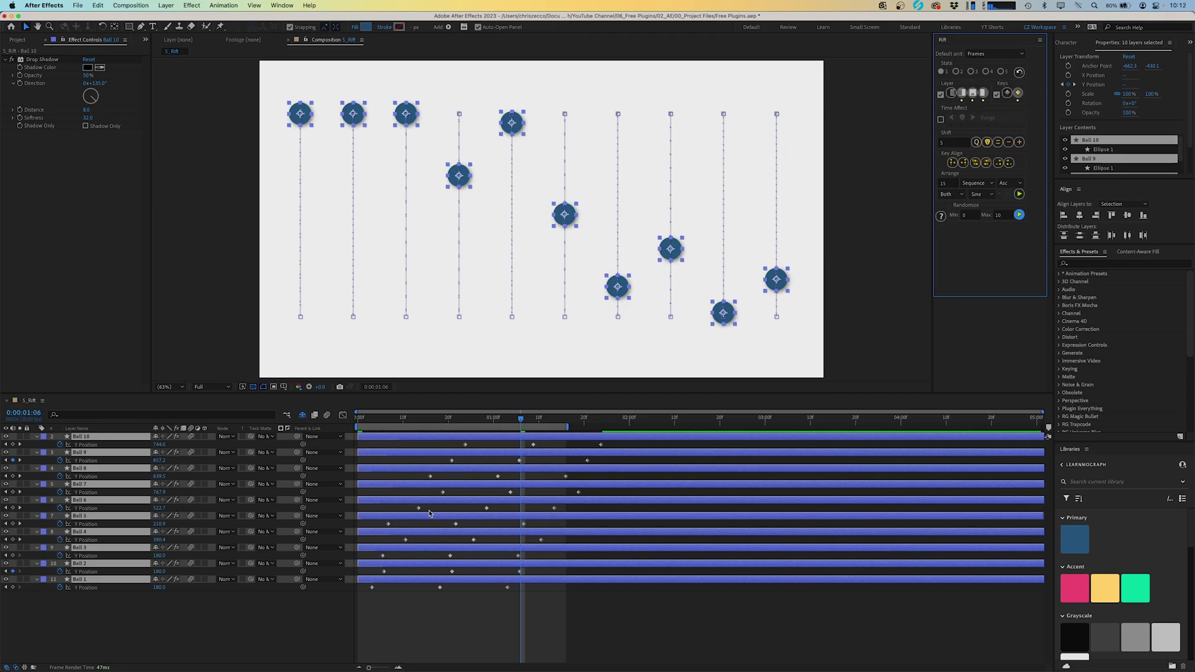
click(498, 610)
key(space)
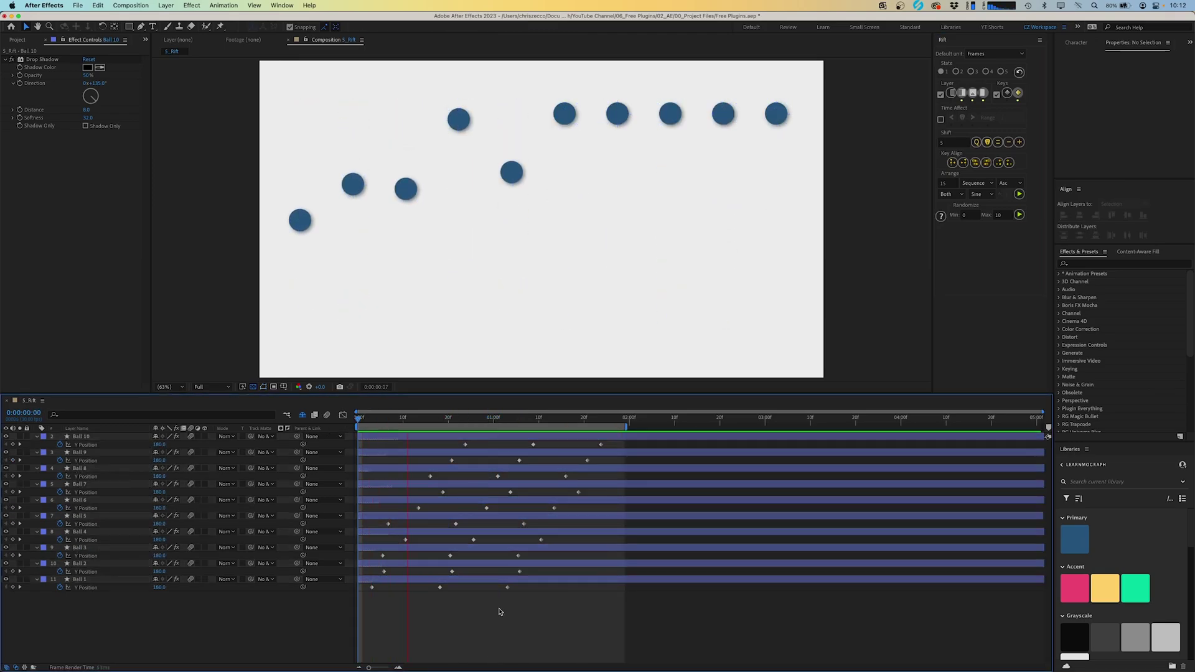